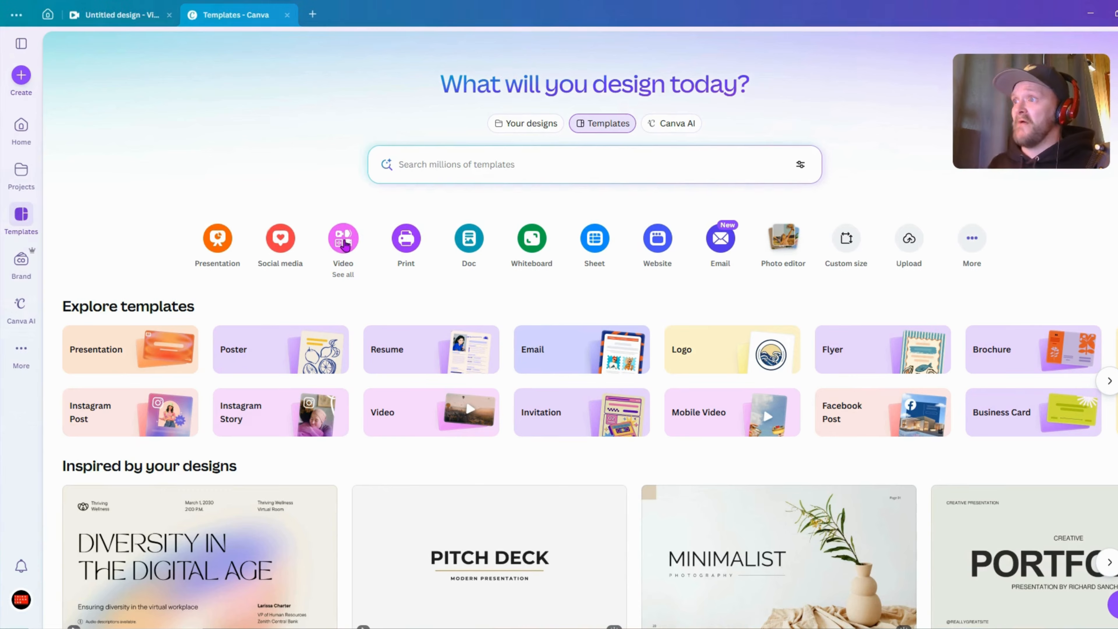
# Create a new blank video design in the YouTube Shorts format
pyautogui.click(344, 240)
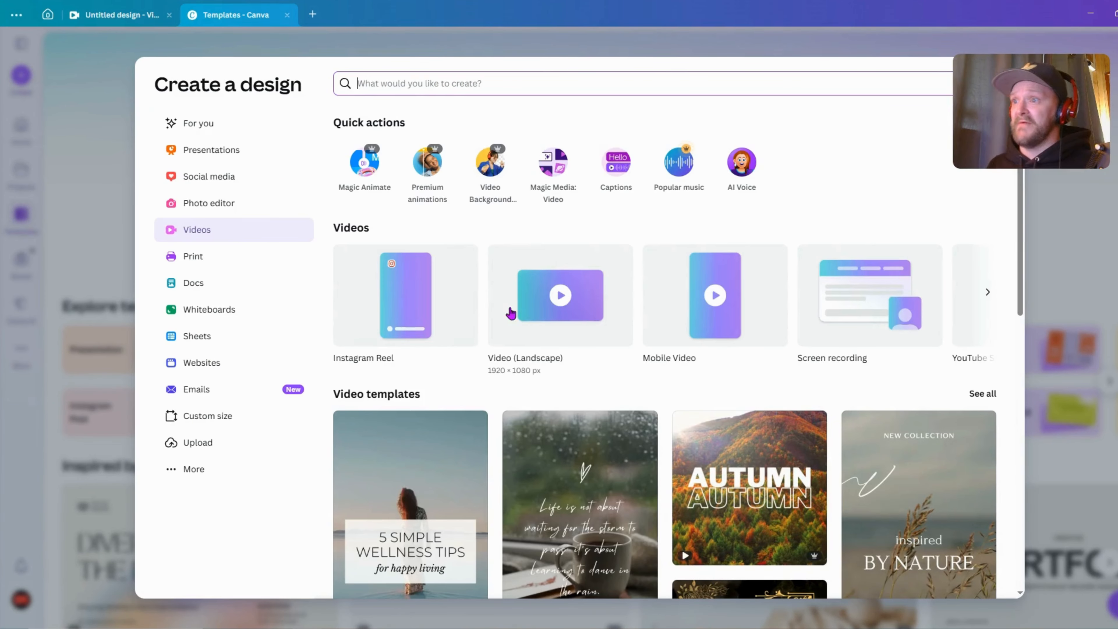
pyautogui.click(986, 294)
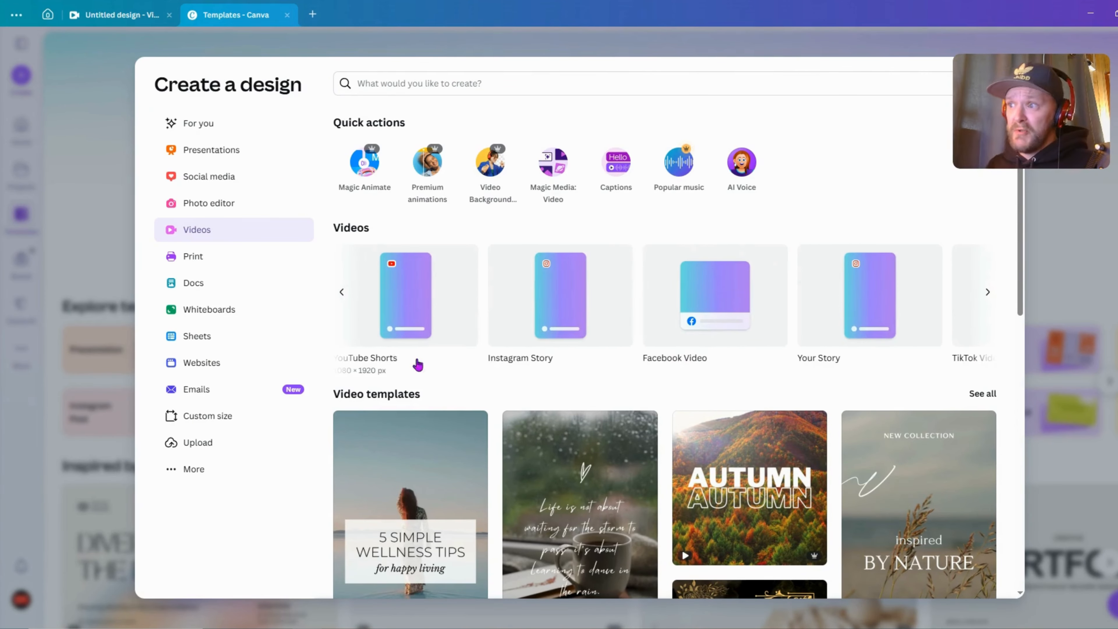
pyautogui.click(400, 300)
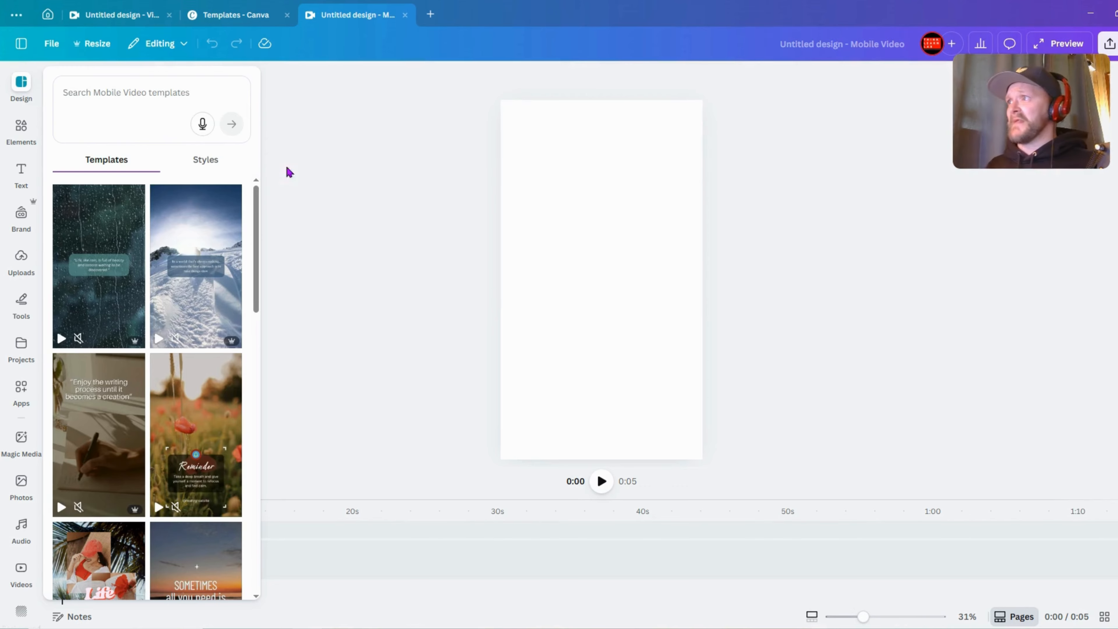
# Look through the element categories and the uploaded folders and videos for media to use
pyautogui.click(21, 138)
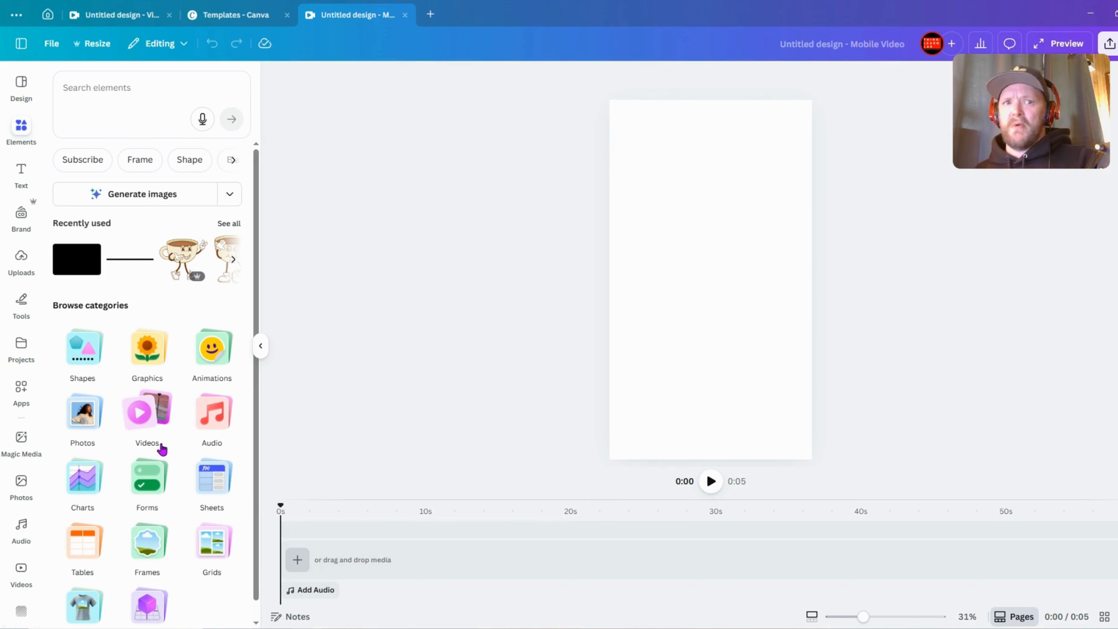
pyautogui.click(22, 262)
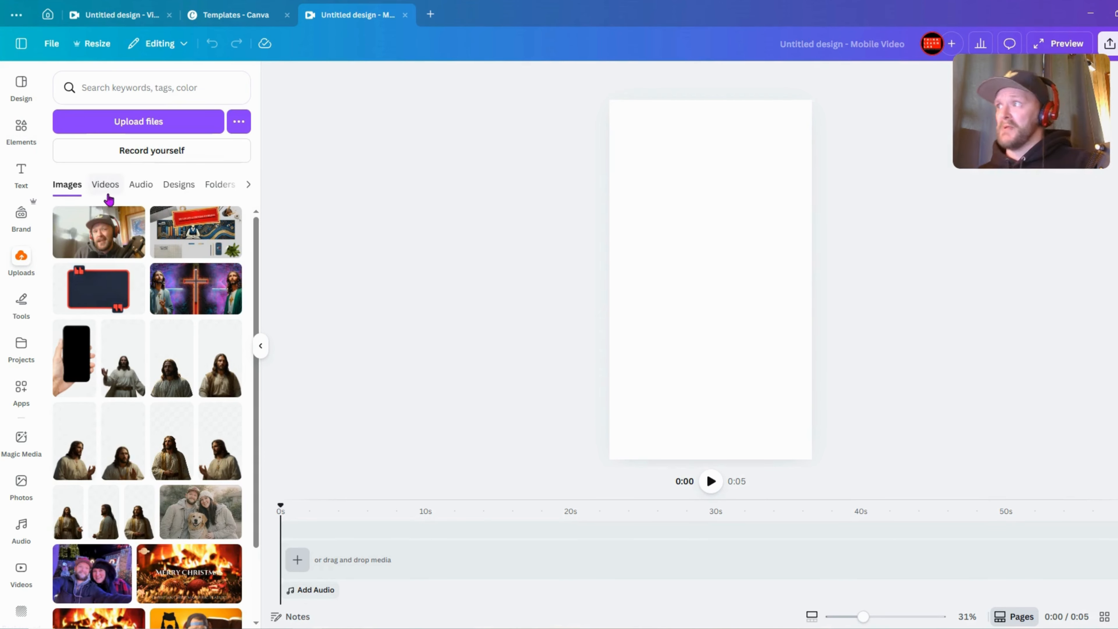
pyautogui.click(248, 187)
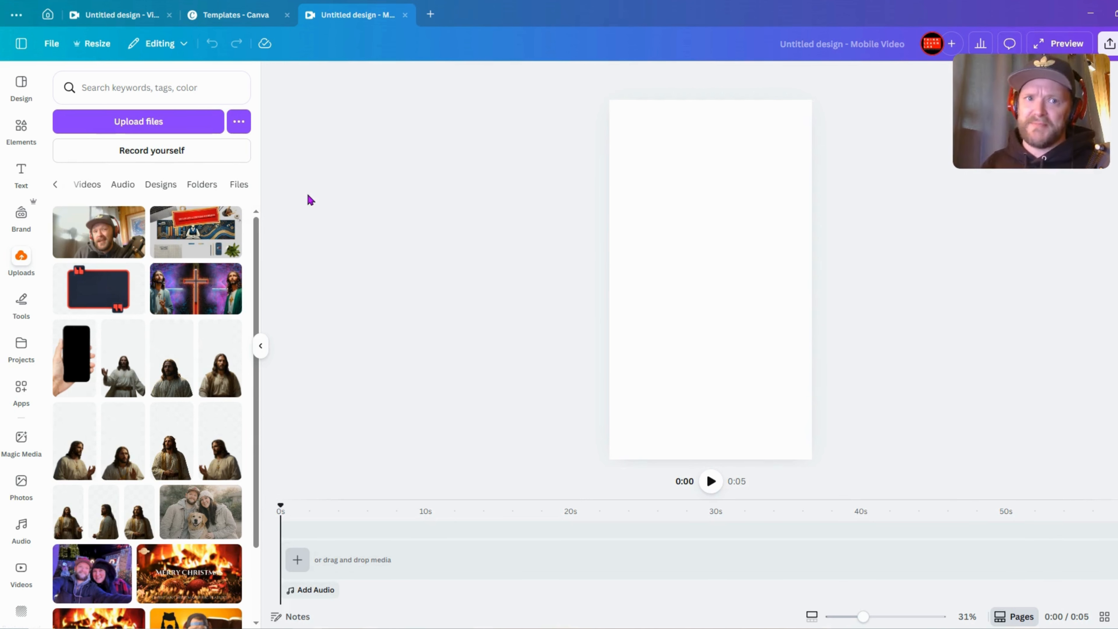
pyautogui.click(240, 188)
pyautogui.click(202, 184)
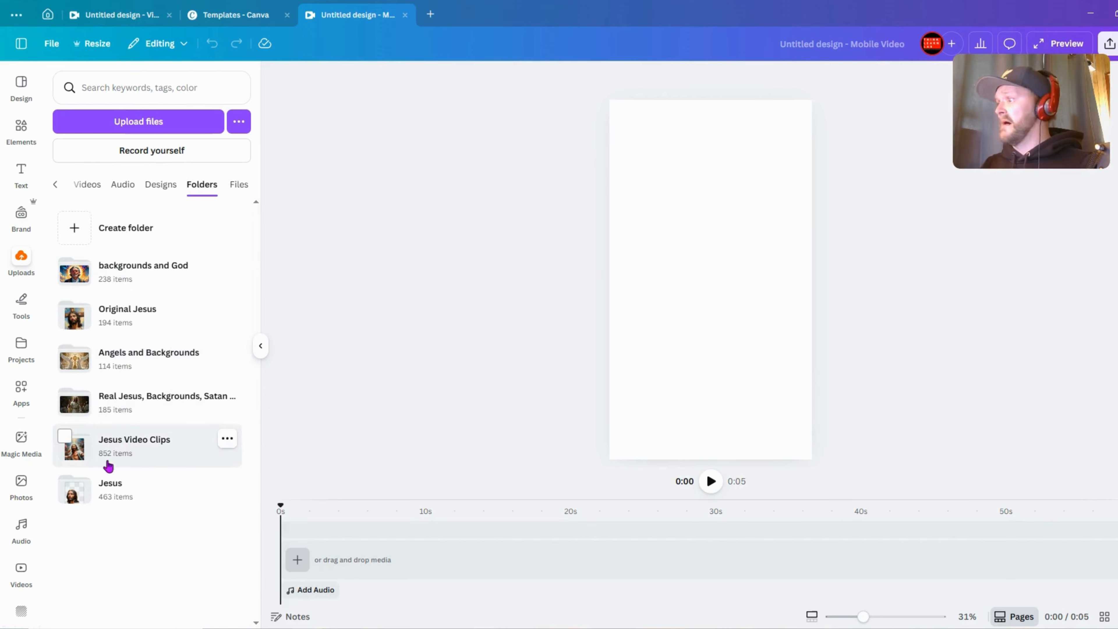
pyautogui.click(84, 187)
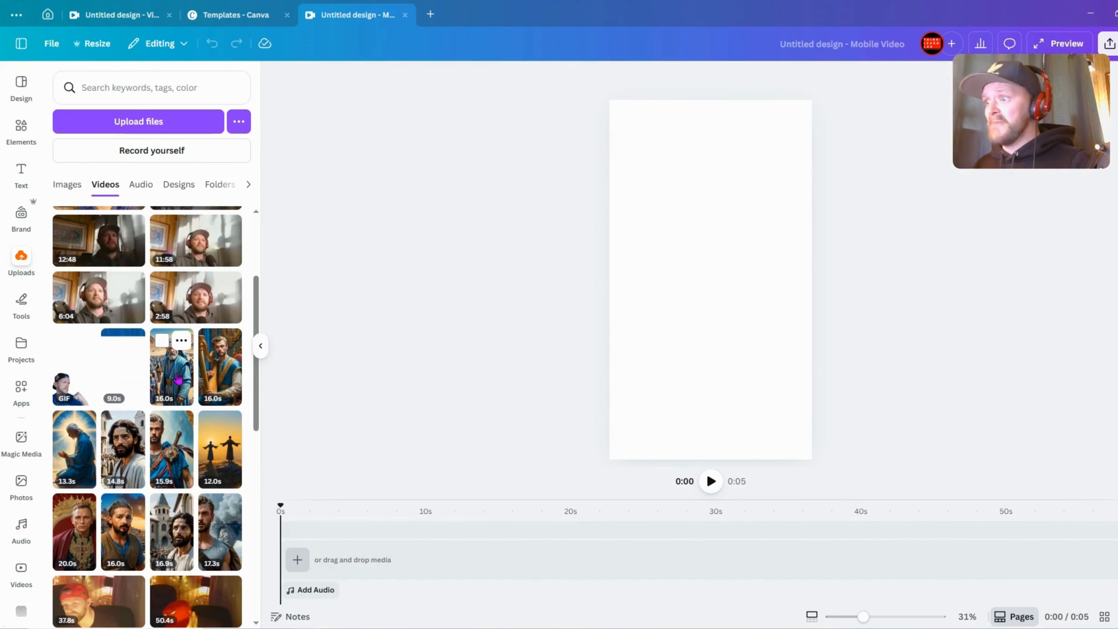
# Place the uploaded 16.0 s clip of the bearded man in blue robes in the design, preview it and delete it
pyautogui.moveTo(154, 368)
pyautogui.mouseDown()
pyautogui.moveTo(322, 565)
pyautogui.moveTo(294, 552)
pyautogui.moveTo(308, 531)
pyautogui.moveTo(291, 502)
pyautogui.moveTo(454, 484)
pyautogui.moveTo(367, 504)
pyautogui.mouseUp()
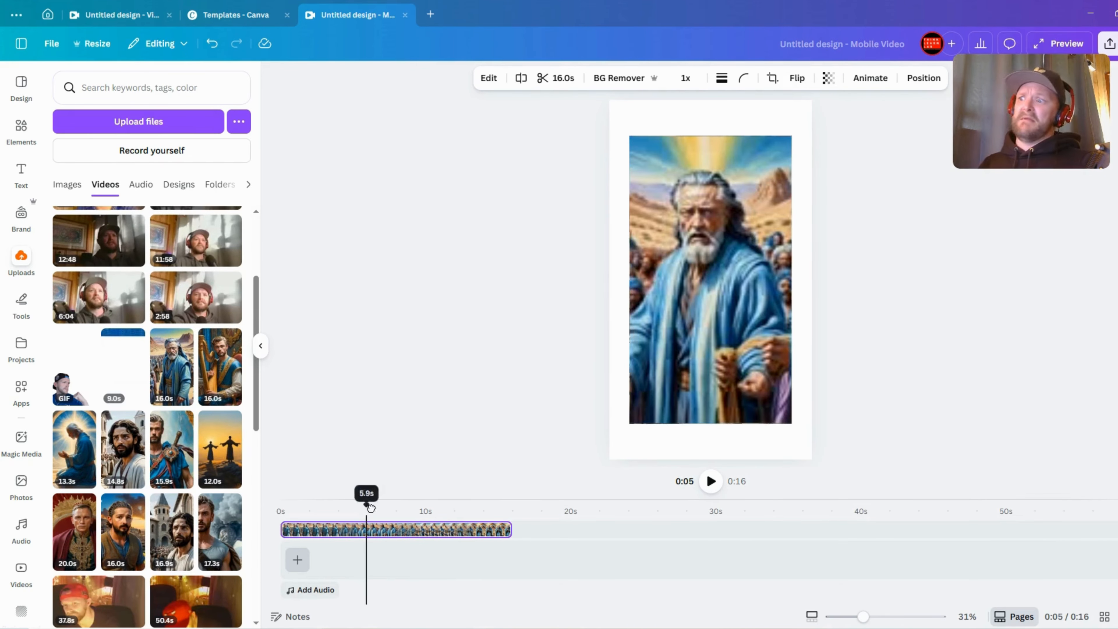
pyautogui.click(392, 533)
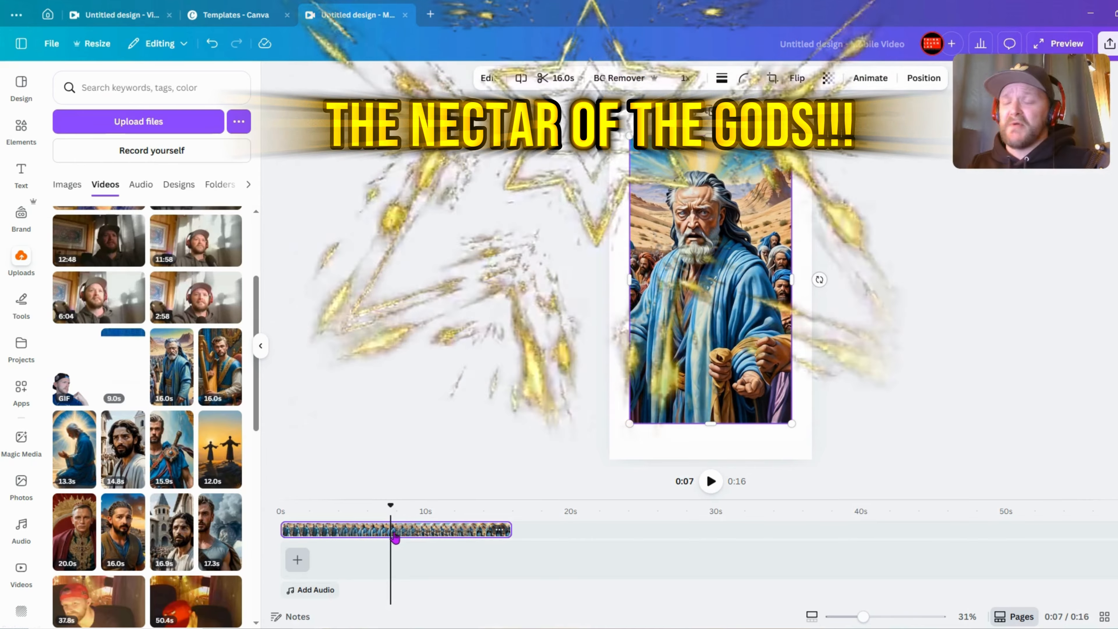
pyautogui.press('Delete')
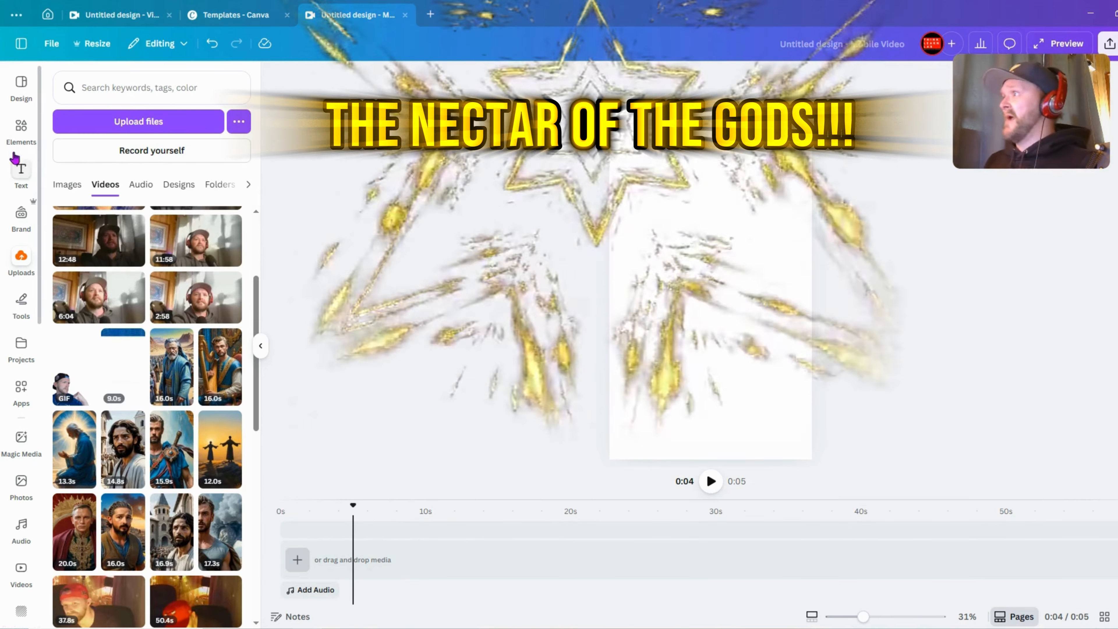
# Search the video elements for coffee
pyautogui.click(22, 132)
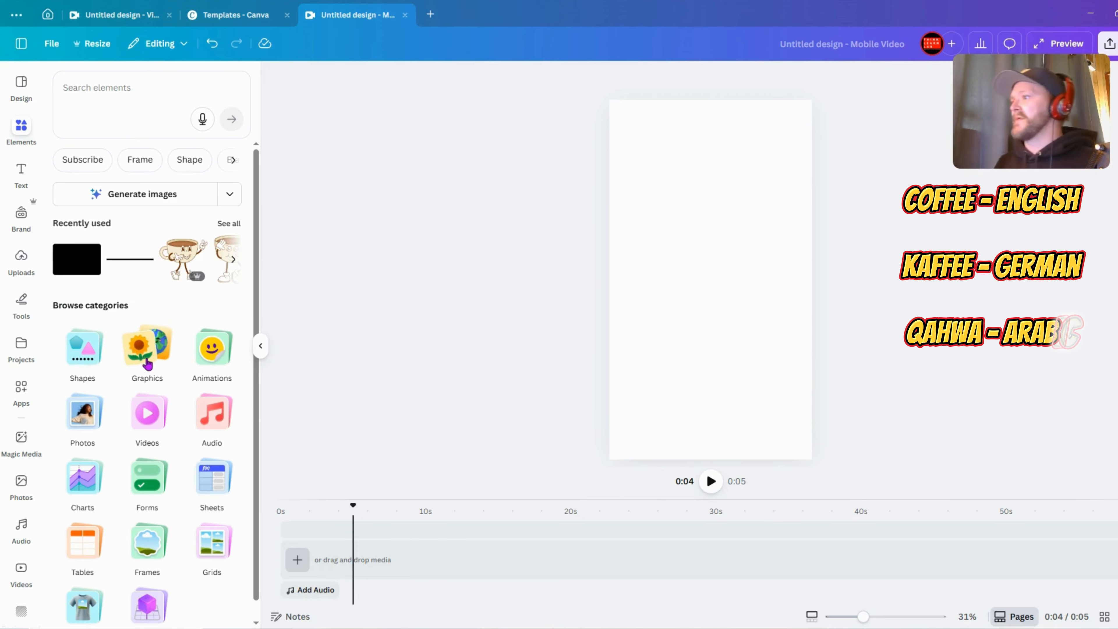
pyautogui.click(150, 407)
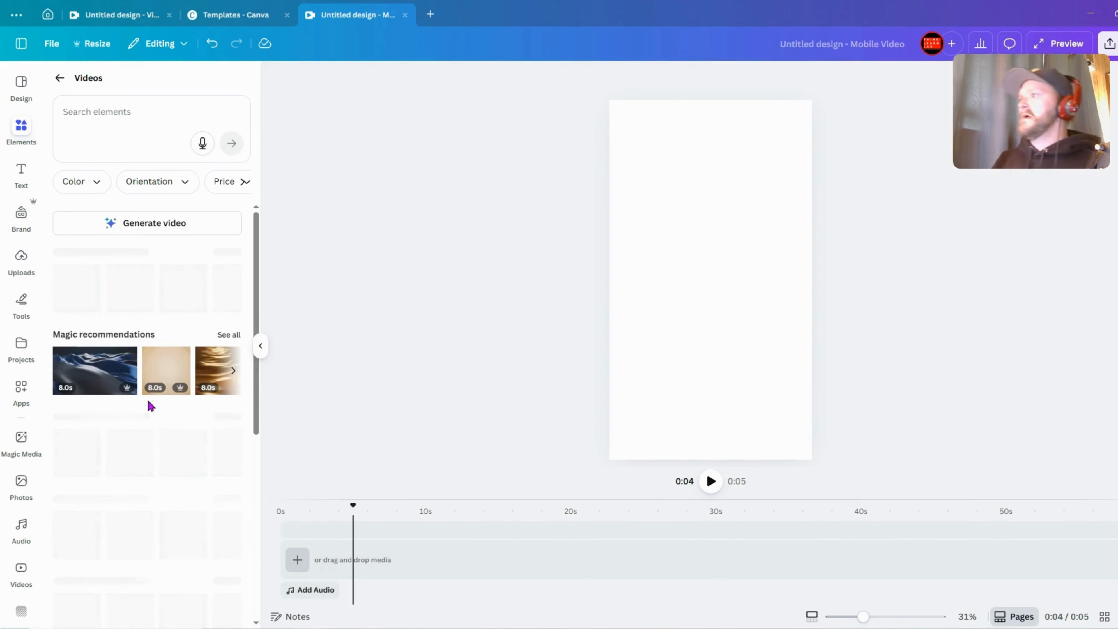
pyautogui.click(145, 111)
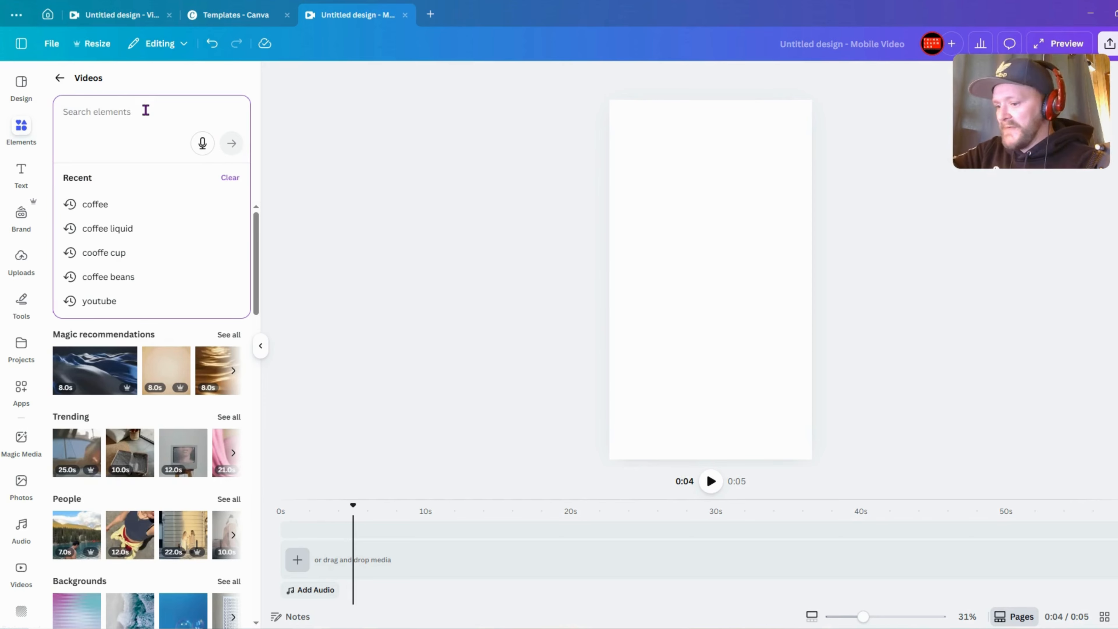
pyautogui.write('coo')
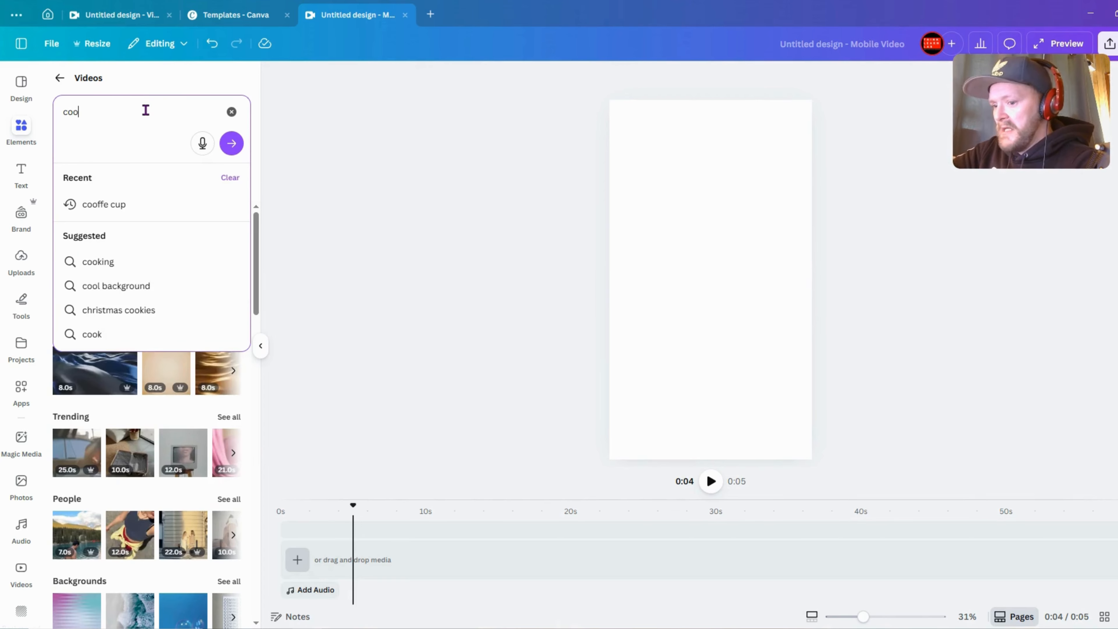
pyautogui.write('ffee')
pyautogui.press('Return')
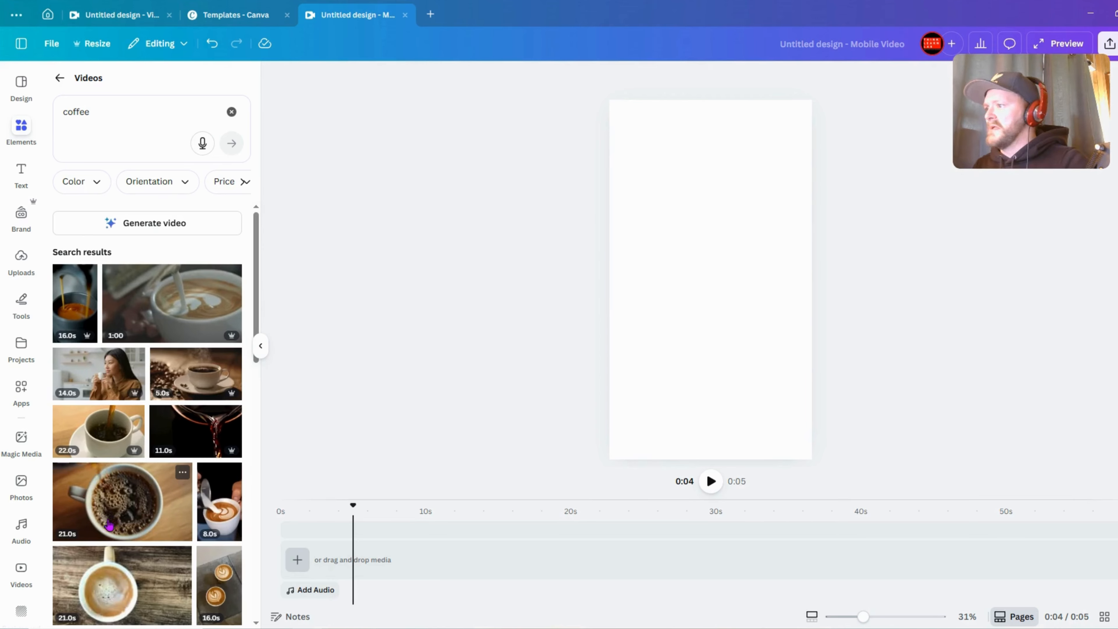
# Add two blank 5-second pages to the timeline and return the playhead to the start
pyautogui.click(305, 567)
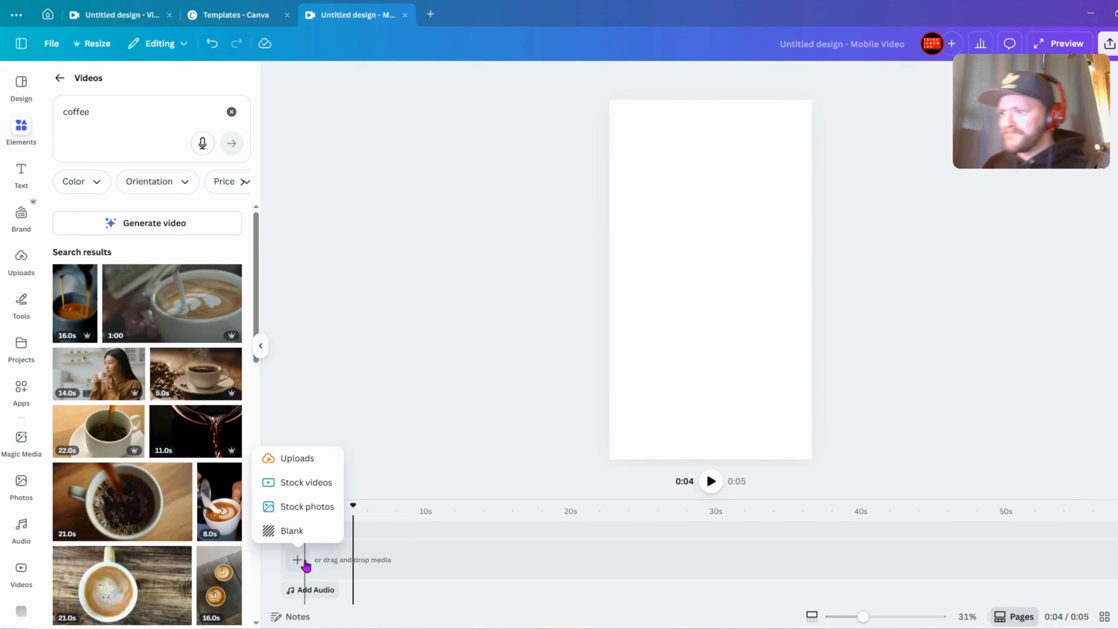
pyautogui.click(296, 531)
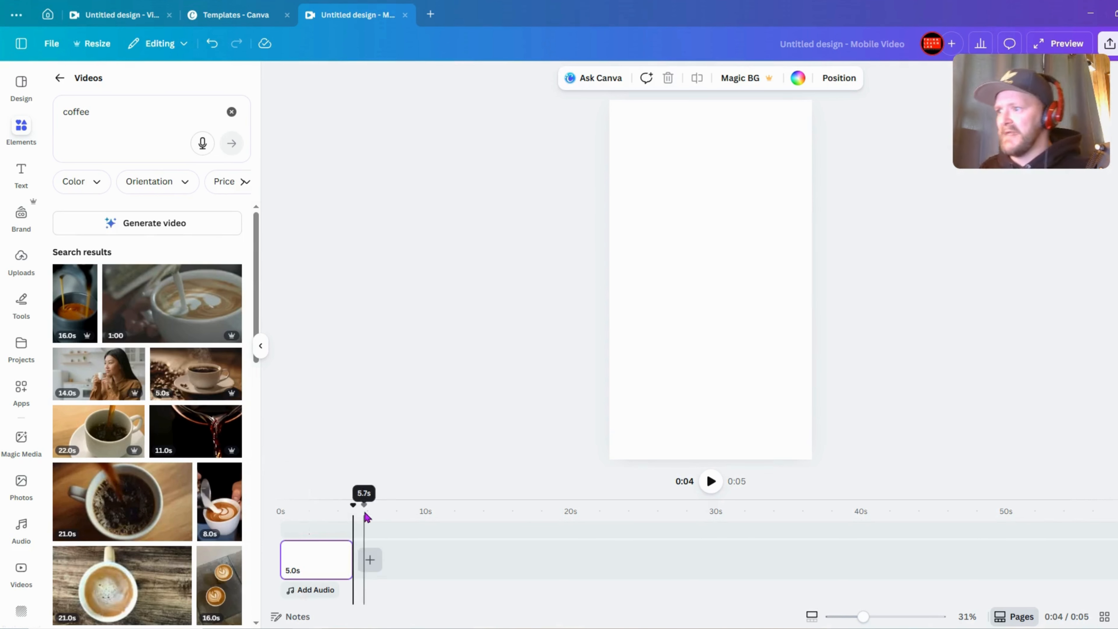
pyautogui.moveTo(354, 512)
pyautogui.mouseDown()
pyautogui.moveTo(281, 522)
pyautogui.moveTo(351, 528)
pyautogui.mouseUp()
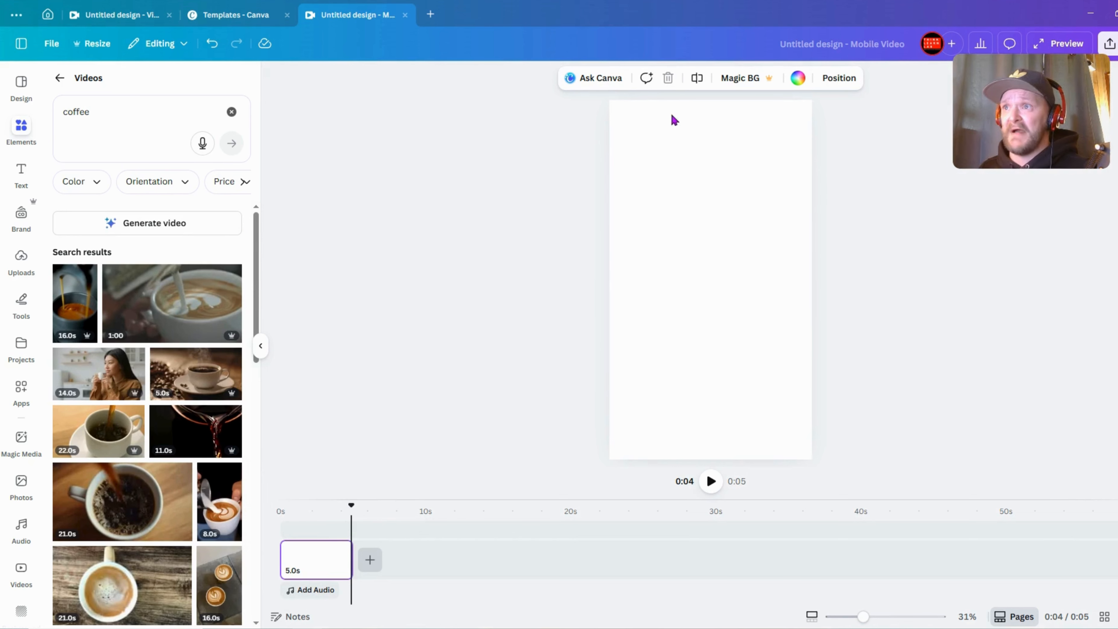
pyautogui.click(369, 560)
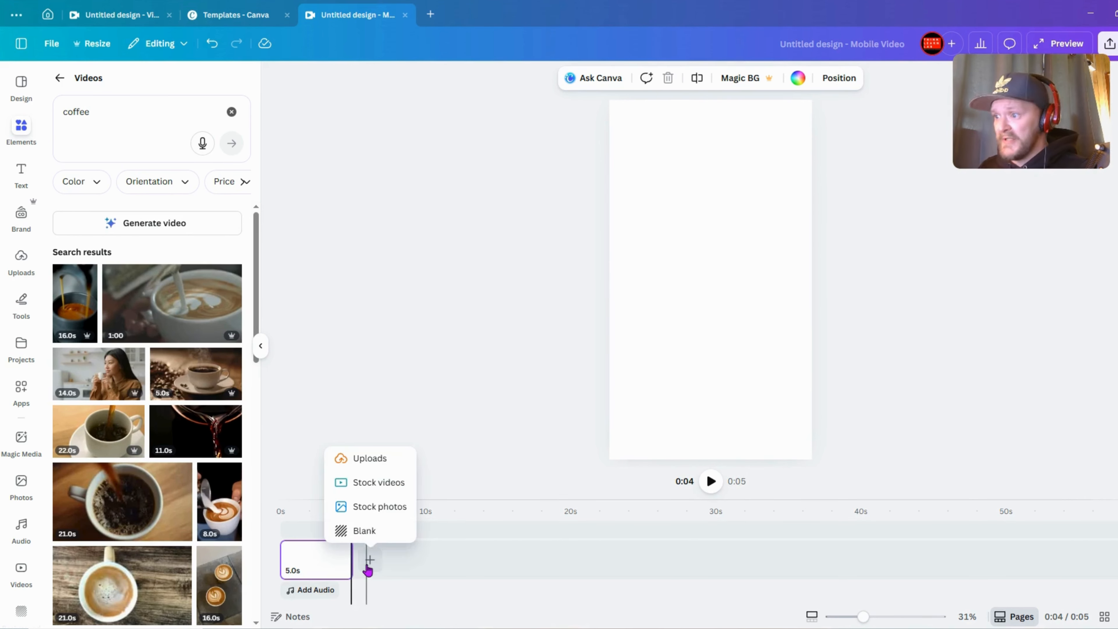
pyautogui.click(362, 531)
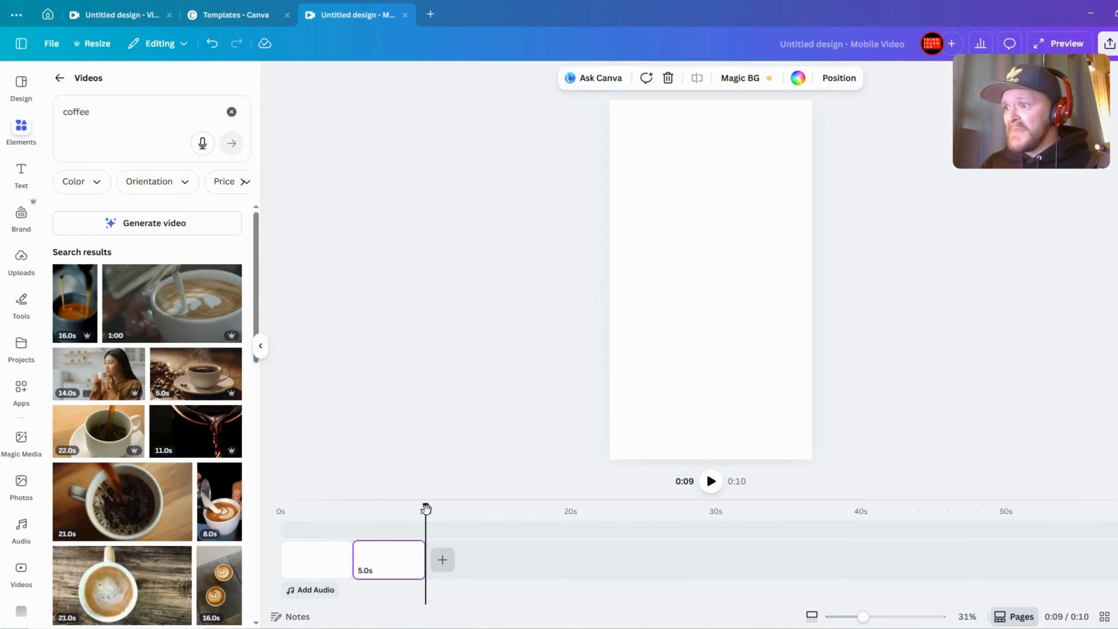
pyautogui.moveTo(415, 513); pyautogui.dragTo(346, 519)
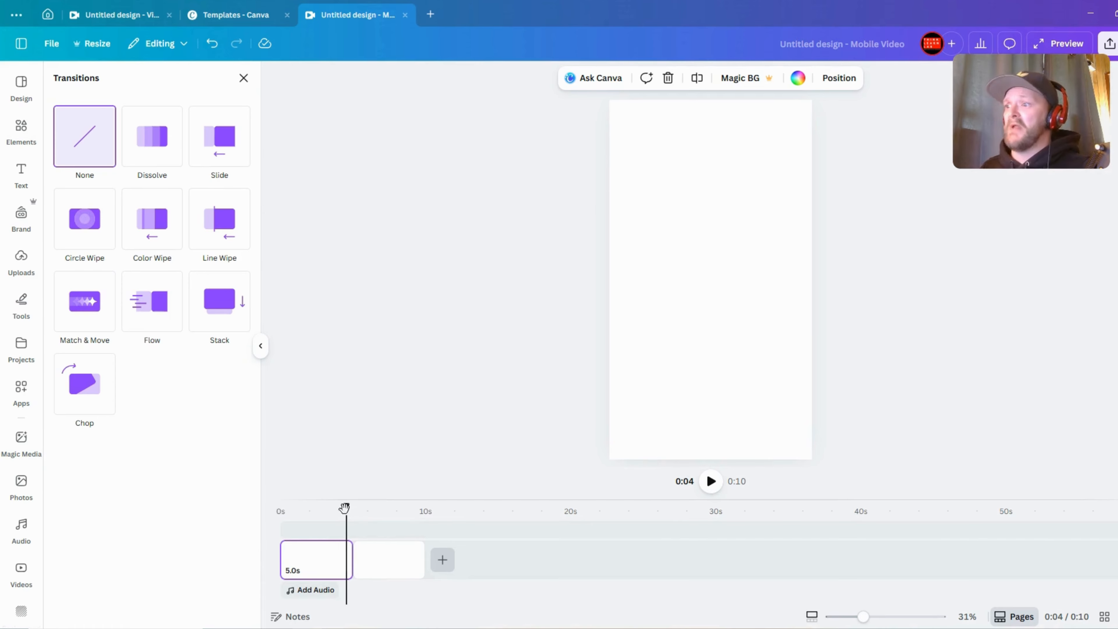
pyautogui.moveTo(344, 507); pyautogui.dragTo(266, 509)
pyautogui.click(243, 79)
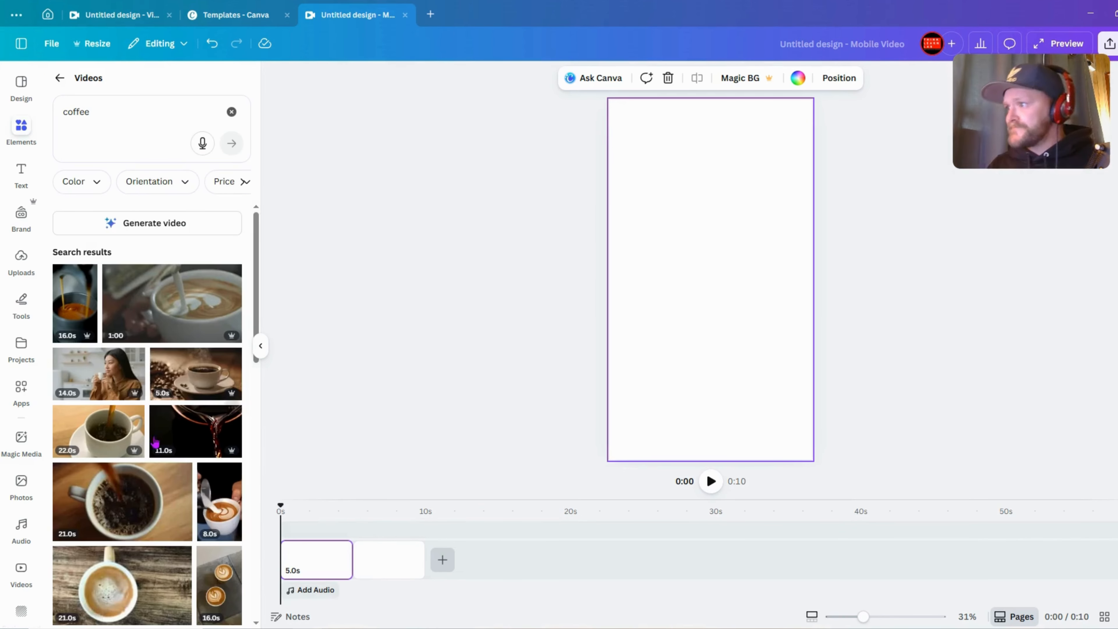
# Place the free 21.0 s coffee-pouring top-view clip above the blank pages, enlarge and center it on the canvas, and delete it
pyautogui.rightClick(127, 503)
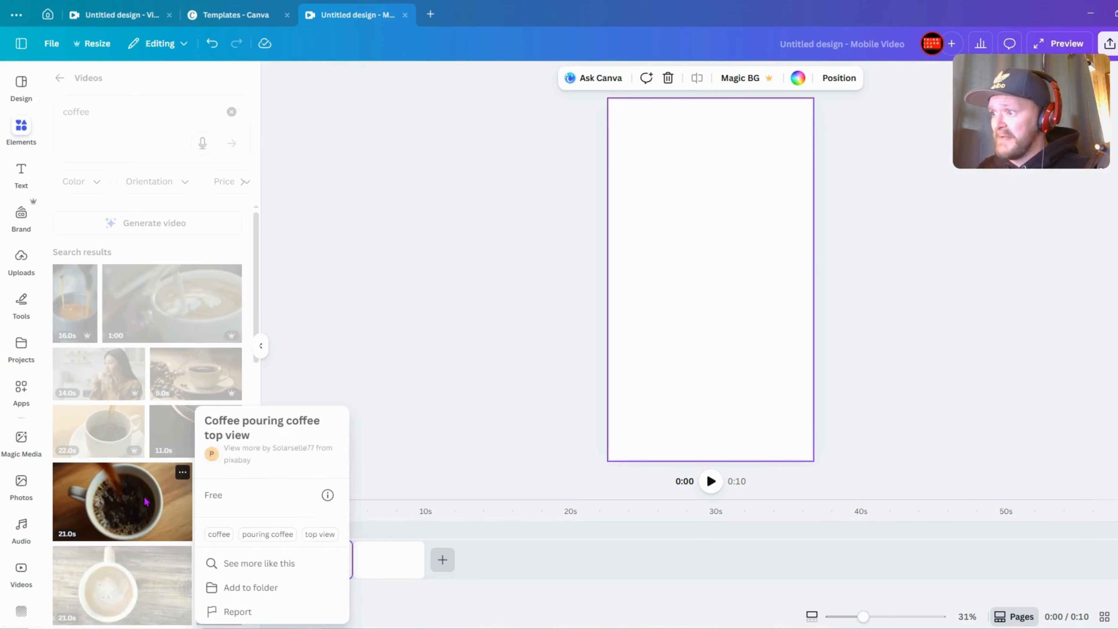
pyautogui.click(347, 291)
pyautogui.moveTo(114, 503); pyautogui.dragTo(292, 543)
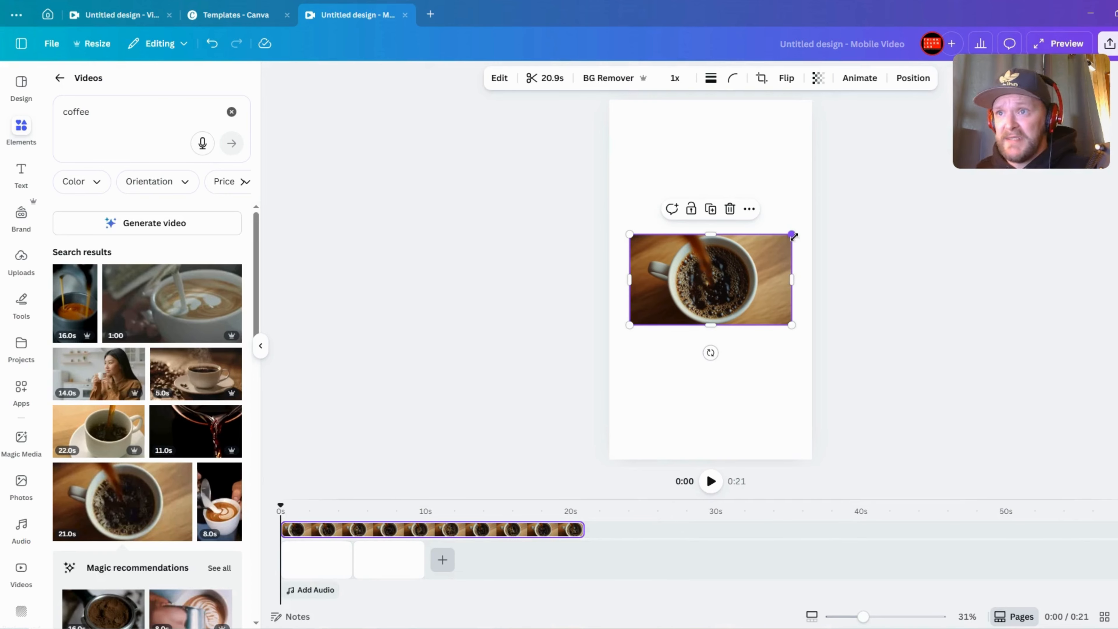
pyautogui.moveTo(791, 234); pyautogui.dragTo(1010, 55)
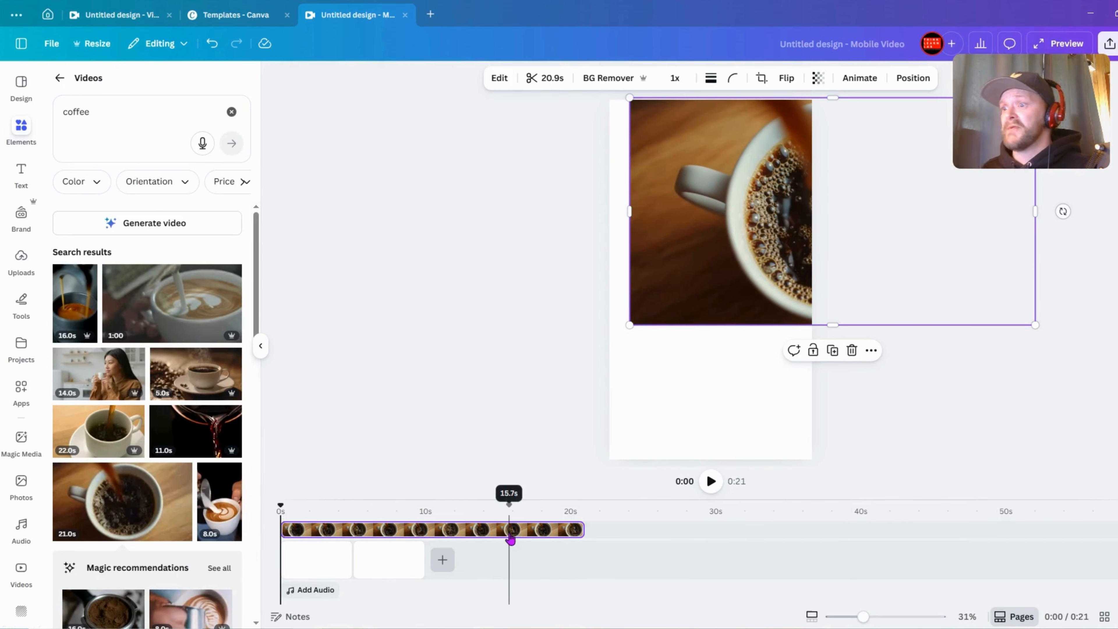
pyautogui.moveTo(724, 290); pyautogui.dragTo(637, 341)
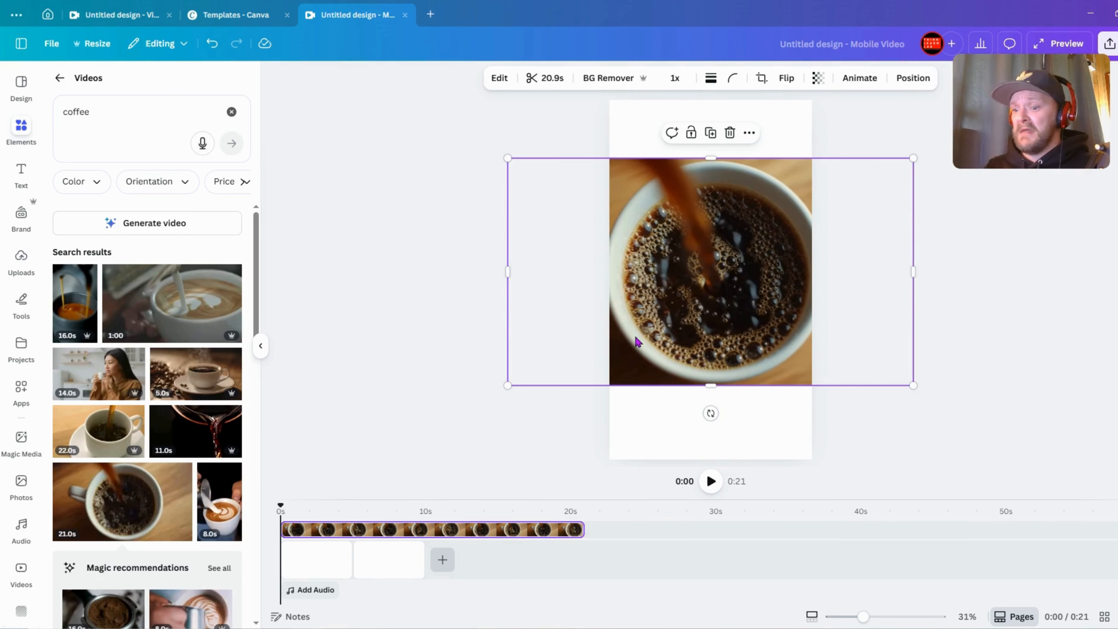
pyautogui.press('Delete')
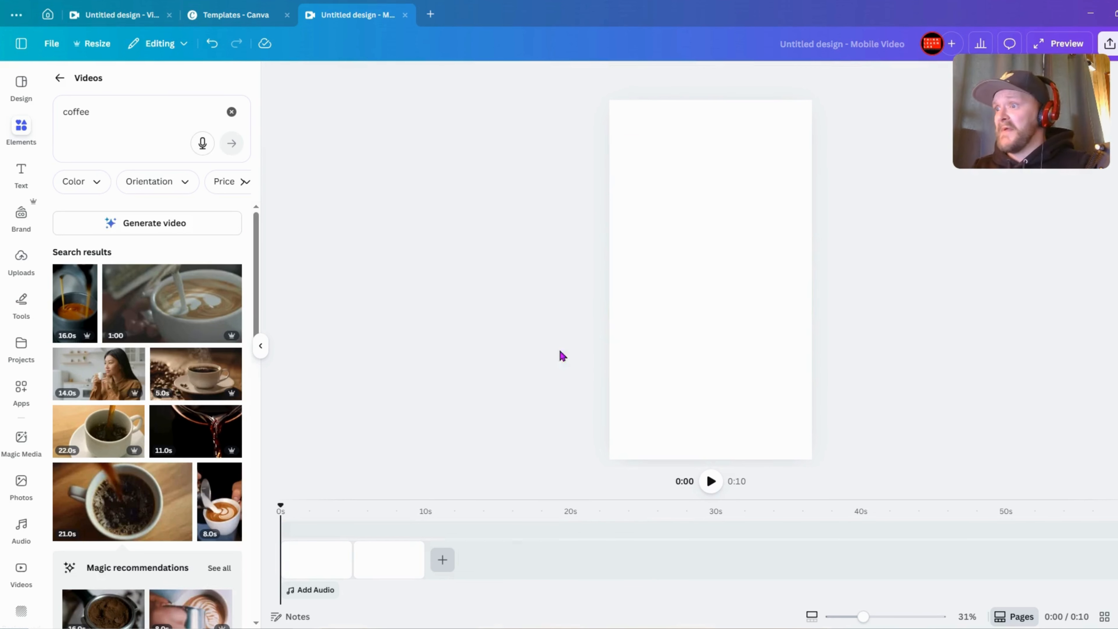
# Insert the 21.0 s coffee-pouring clip as a page, move it onto the track above the blank pages, and delete it
pyautogui.click(114, 507)
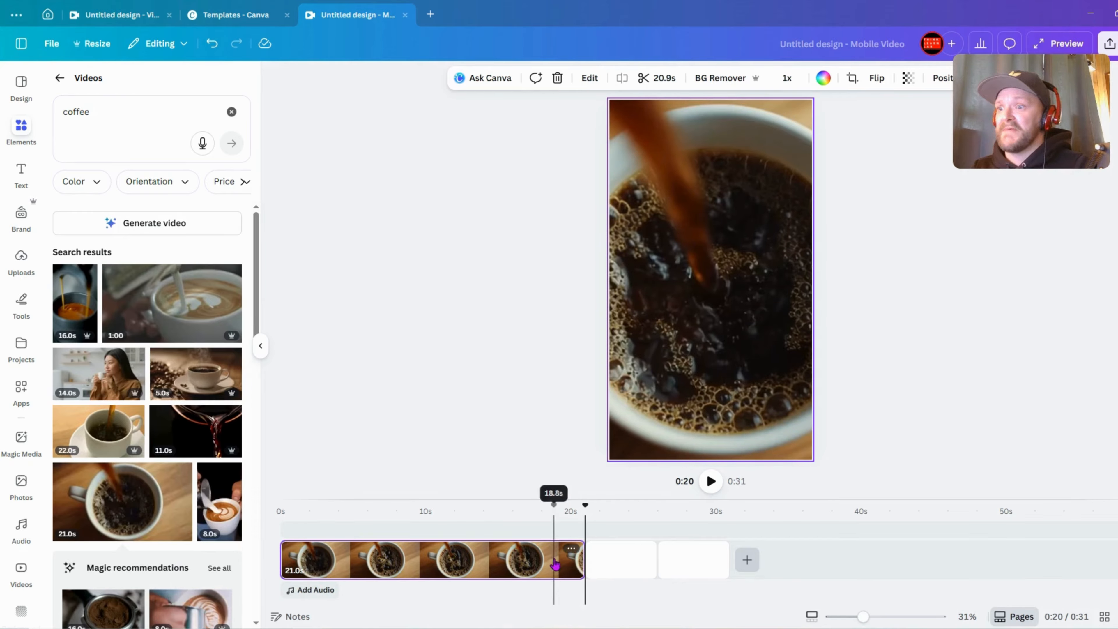
pyautogui.moveTo(515, 556); pyautogui.dragTo(506, 530)
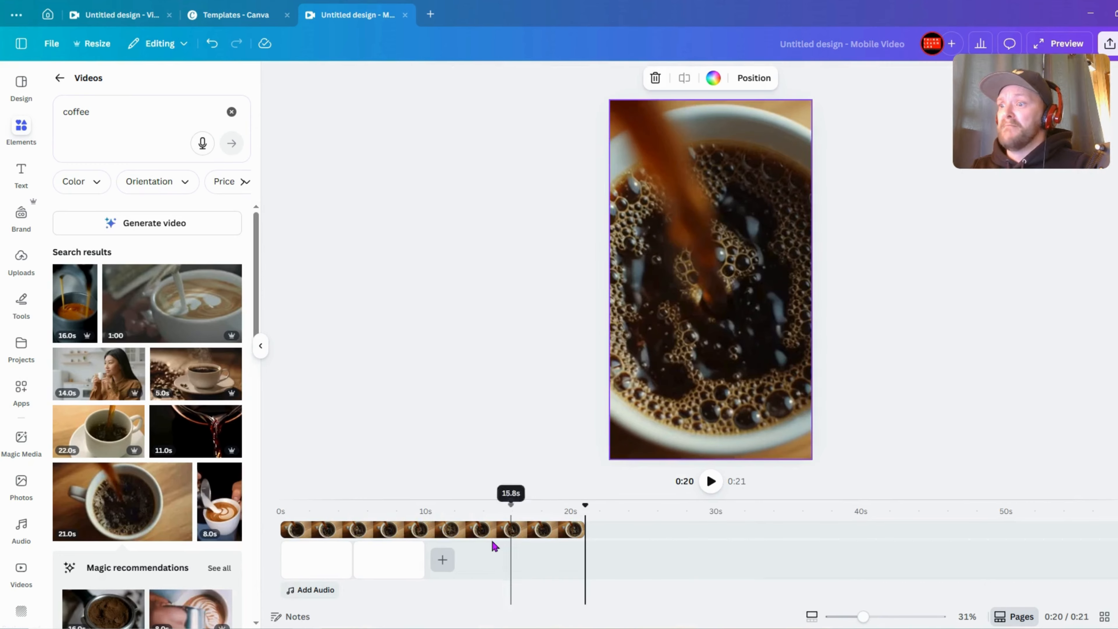
pyautogui.click(329, 540)
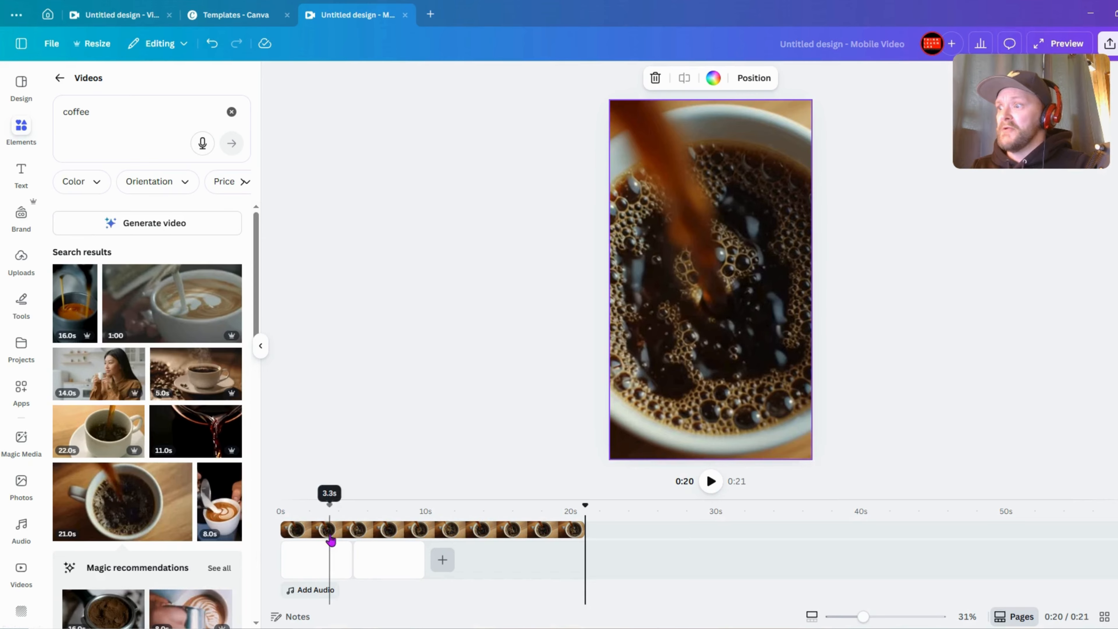
pyautogui.moveTo(812, 100); pyautogui.dragTo(750, 210)
pyautogui.press('Delete')
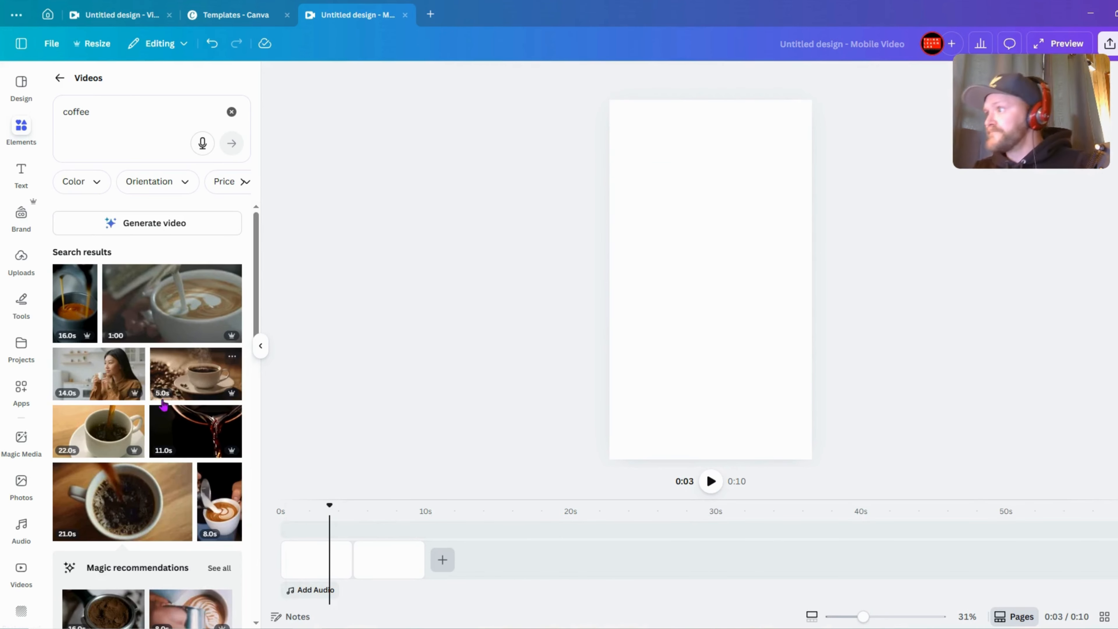
# Filter the coffee video results to Vertical orientation and cancel the AI video generation
pyautogui.click(186, 186)
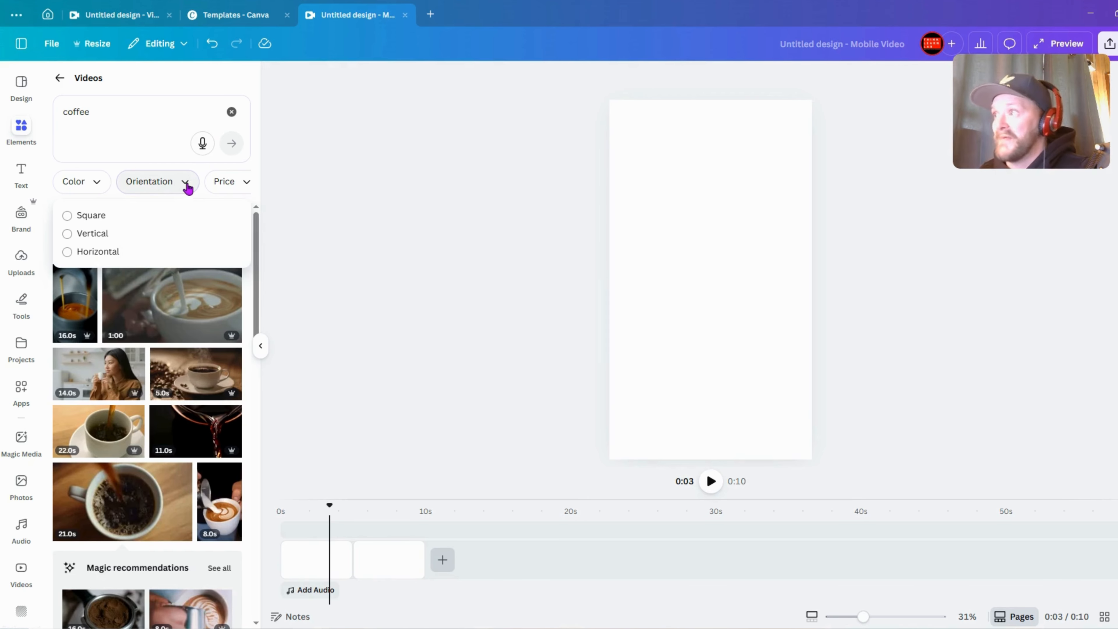
pyautogui.click(76, 237)
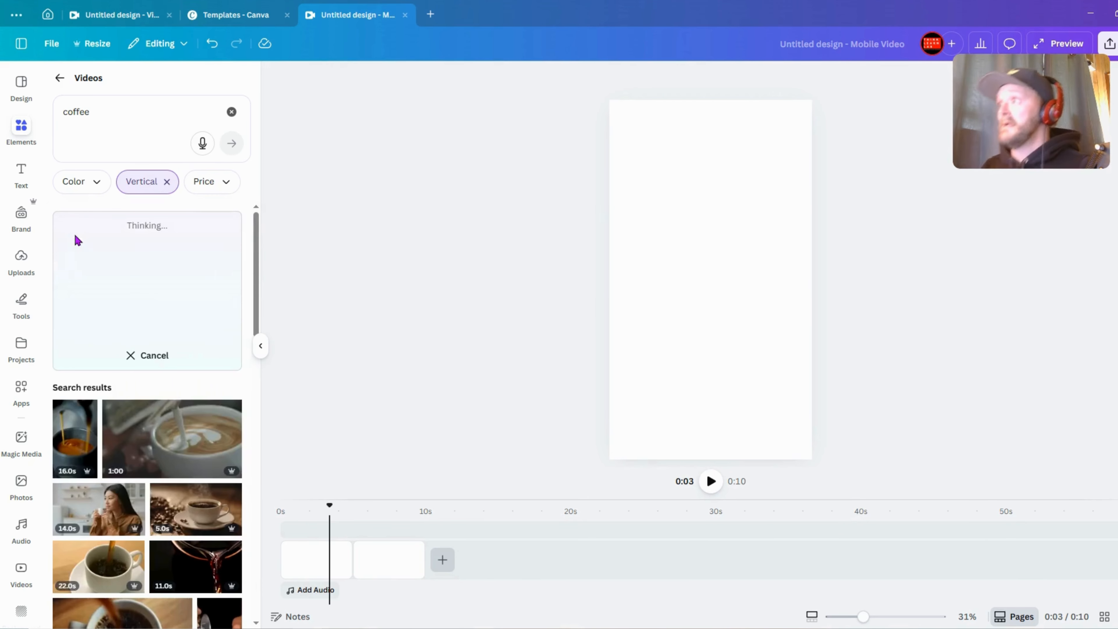
pyautogui.click(147, 355)
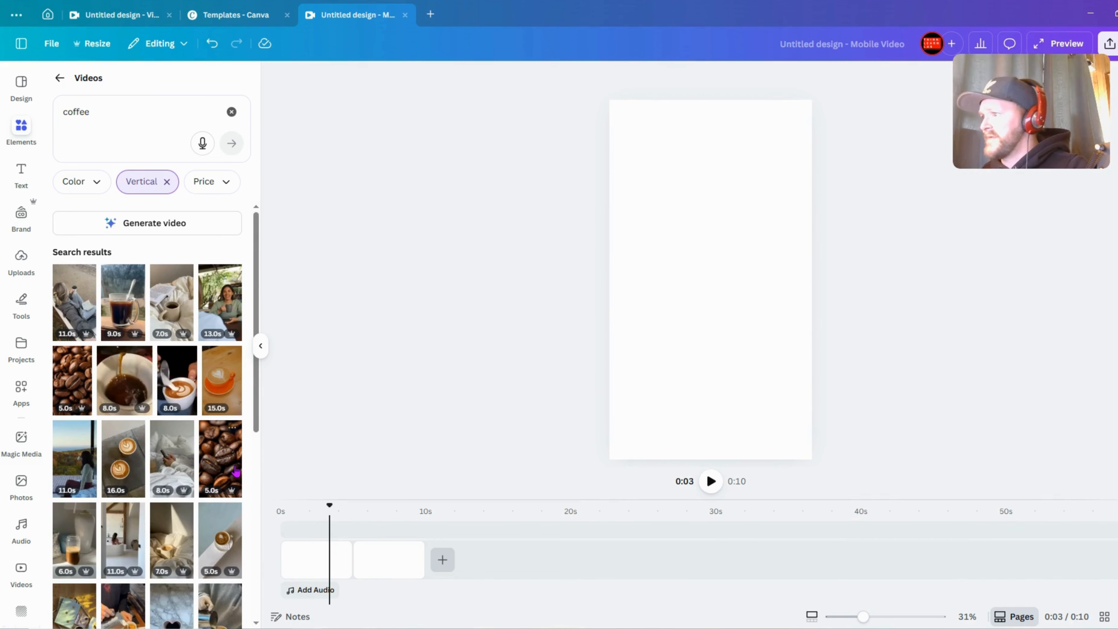
# Place the free vertical 15.0 s clip of coffee pouring into a yellow mug above the first blank page, starting at 0 s
pyautogui.scroll(-1, 211, 465)
pyautogui.scroll(-3, 212, 465)
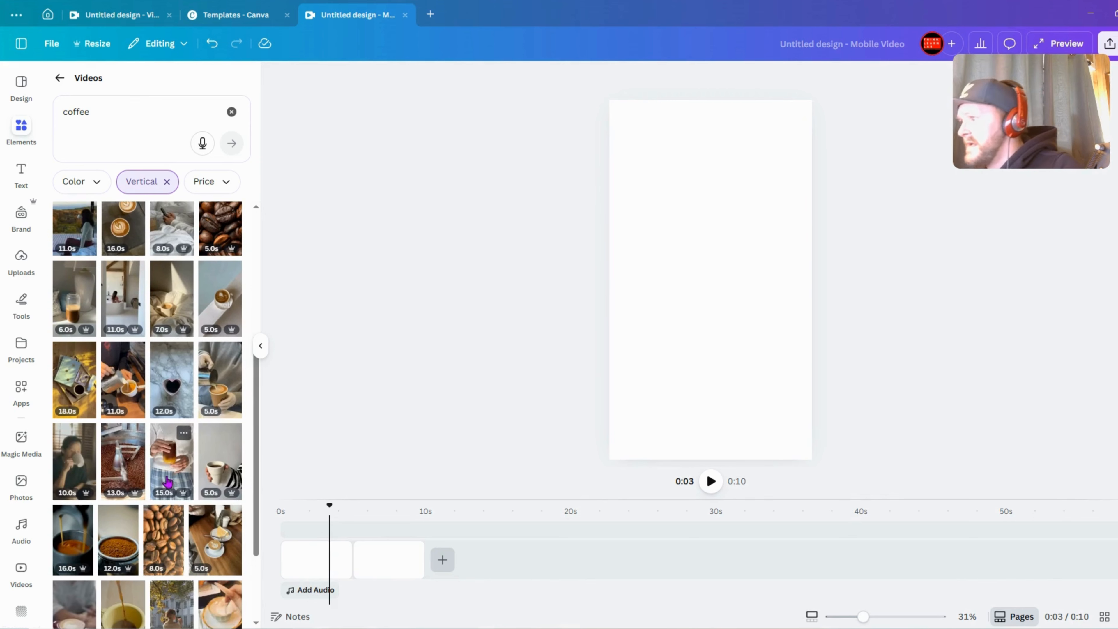
pyautogui.scroll(-2, 185, 466)
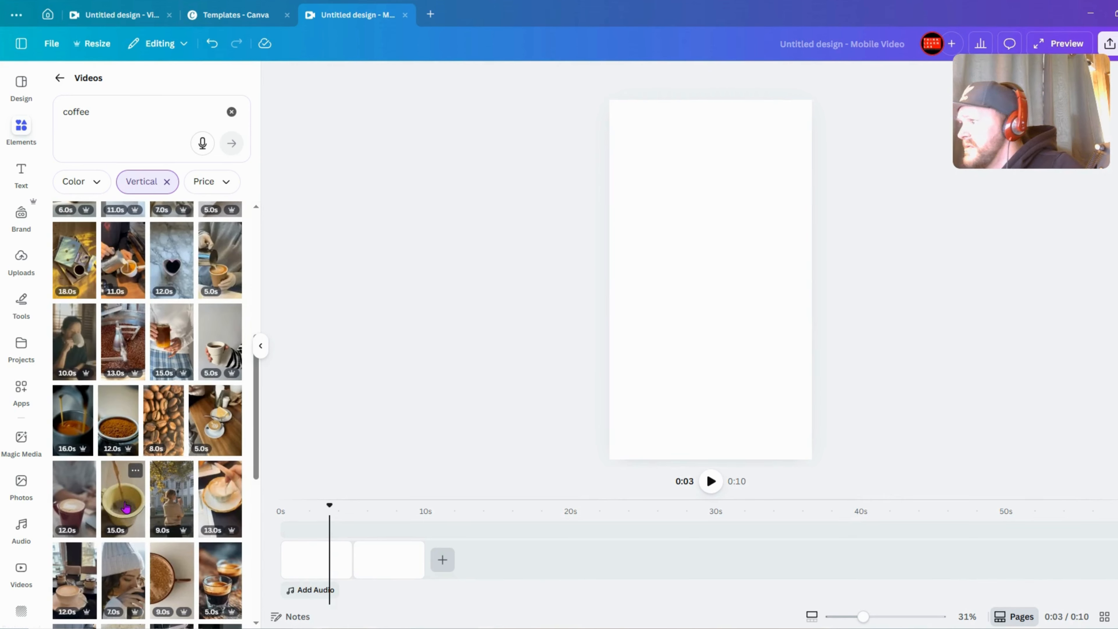
pyautogui.moveTo(122, 505); pyautogui.dragTo(302, 528)
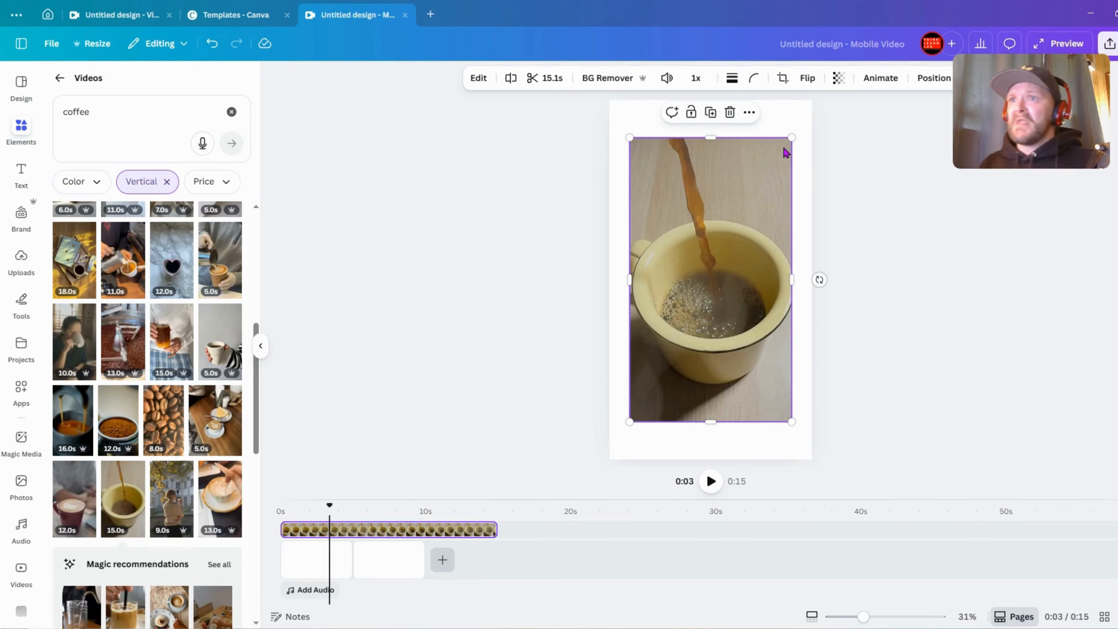
# Enlarge the yellow mug clip and center it so it covers the whole canvas
pyautogui.moveTo(792, 137); pyautogui.dragTo(866, 8)
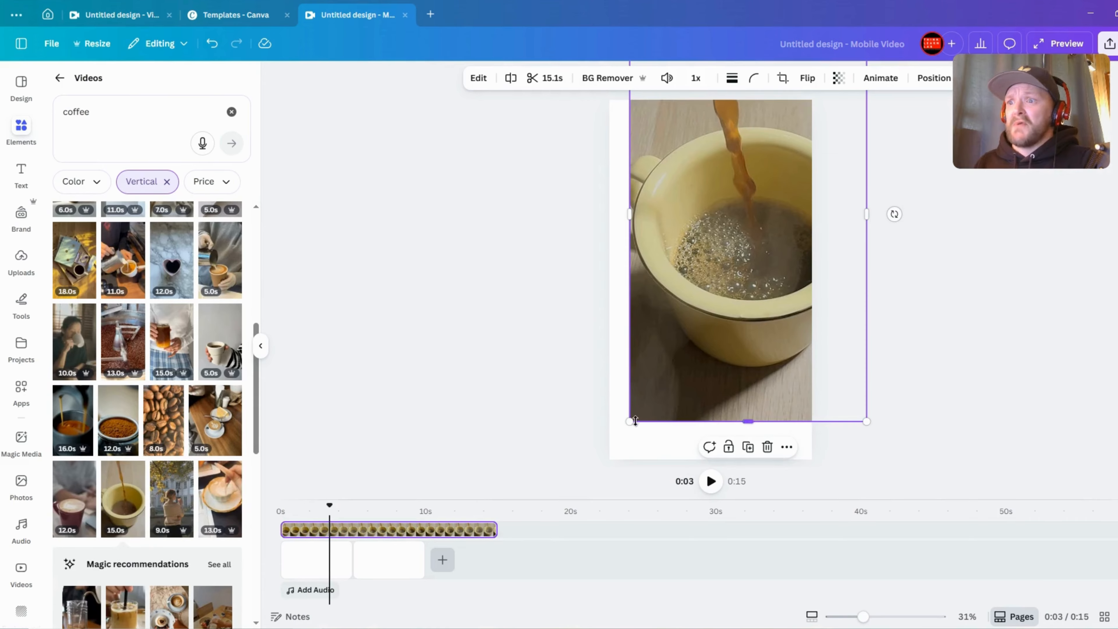
pyautogui.moveTo(629, 420); pyautogui.dragTo(608, 459)
pyautogui.moveTo(779, 143); pyautogui.dragTo(778, 197)
pyautogui.moveTo(838, 121); pyautogui.dragTo(765, 201)
pyautogui.moveTo(731, 300); pyautogui.dragTo(753, 194)
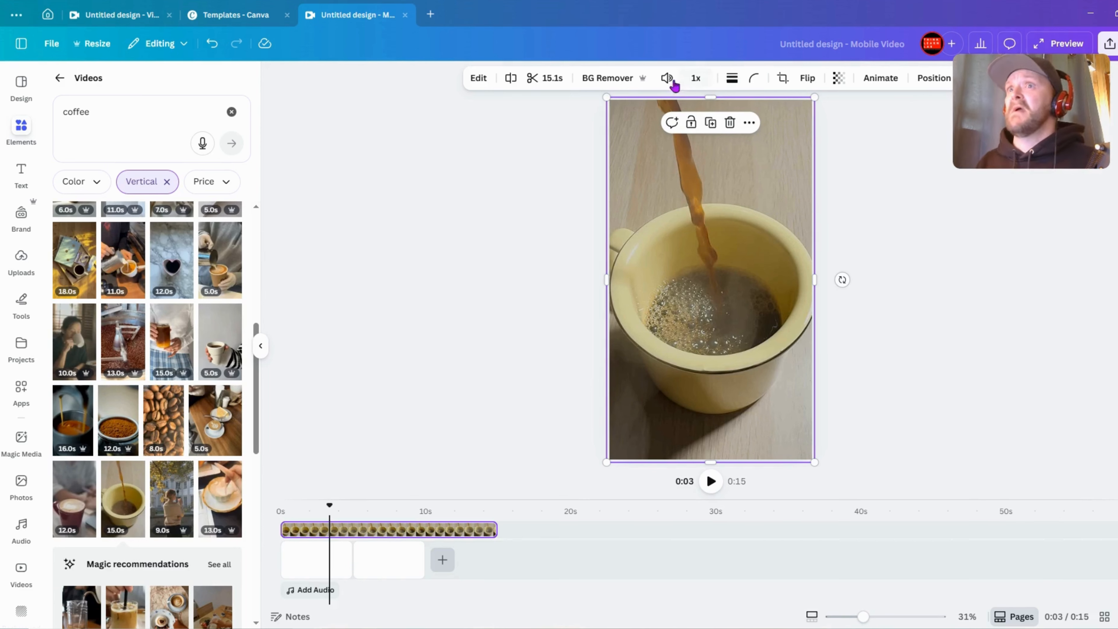
# Set the yellow mug clip's speed to 1.25x and trim both its ends to a length of 4.7 s
pyautogui.click(693, 79)
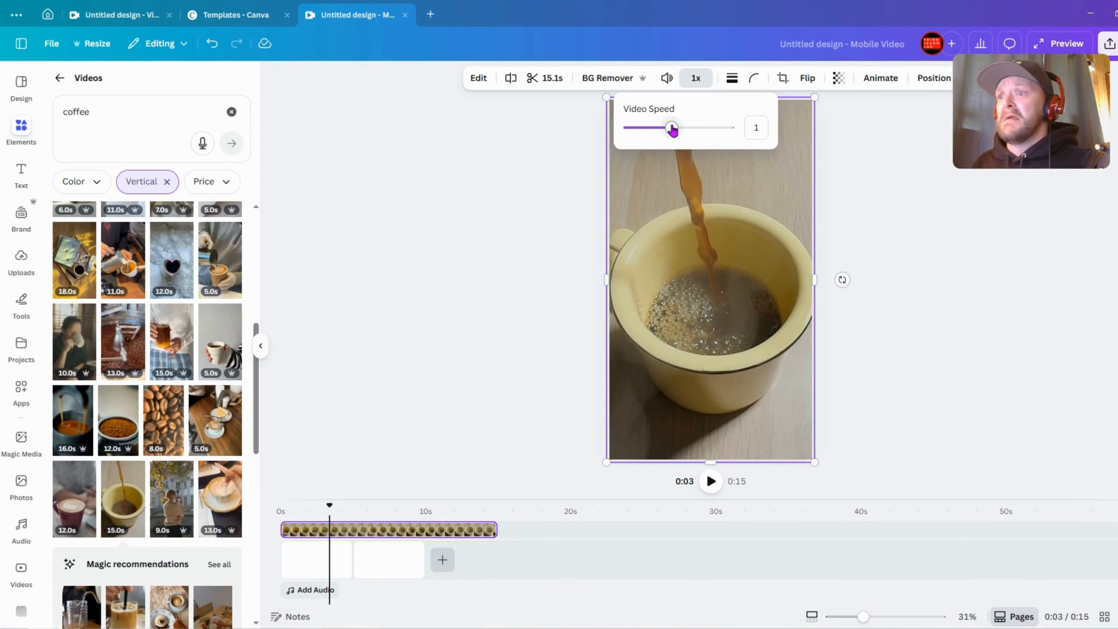
pyautogui.moveTo(681, 128)
pyautogui.mouseDown()
pyautogui.moveTo(743, 130)
pyautogui.moveTo(631, 126)
pyautogui.moveTo(731, 127)
pyautogui.moveTo(686, 128)
pyautogui.mouseUp()
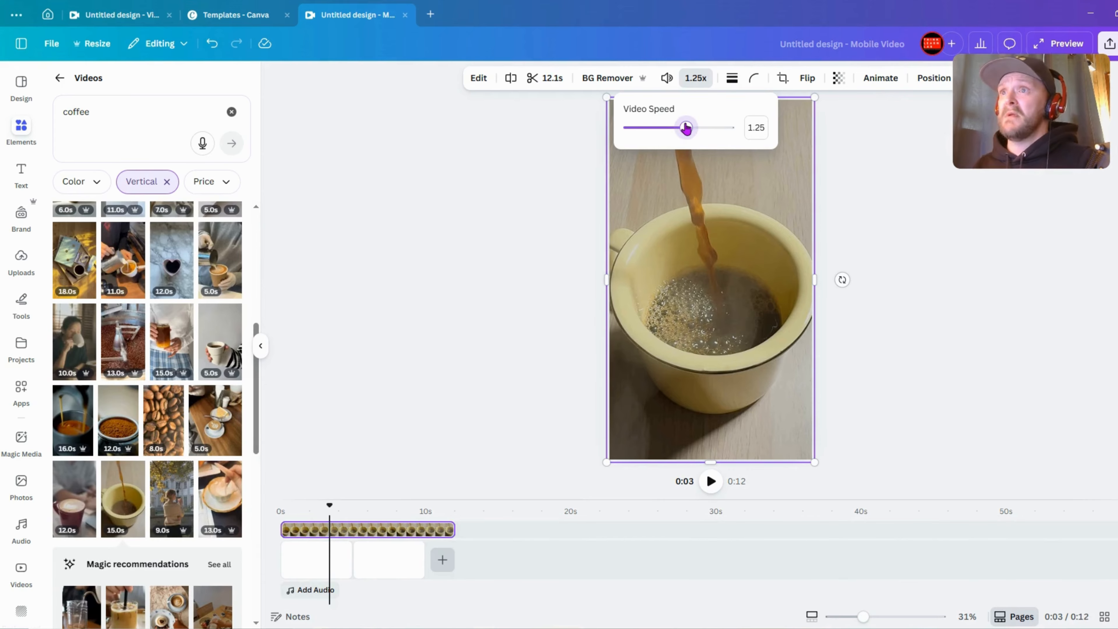
pyautogui.click(546, 79)
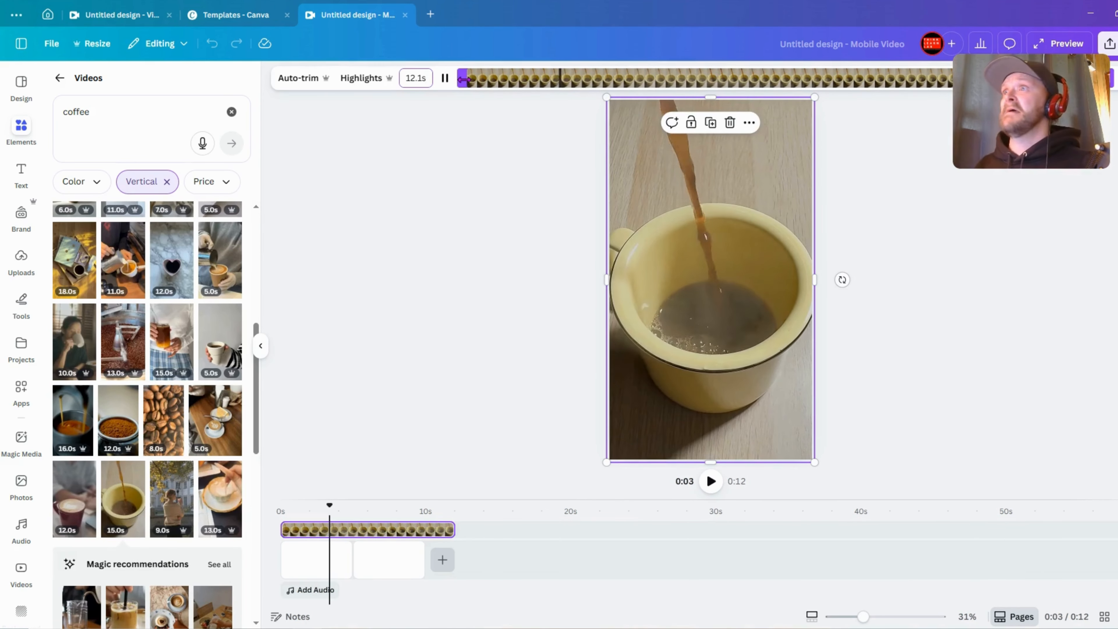
pyautogui.moveTo(462, 78); pyautogui.dragTo(587, 74)
pyautogui.moveTo(1097, 87); pyautogui.dragTo(851, 75)
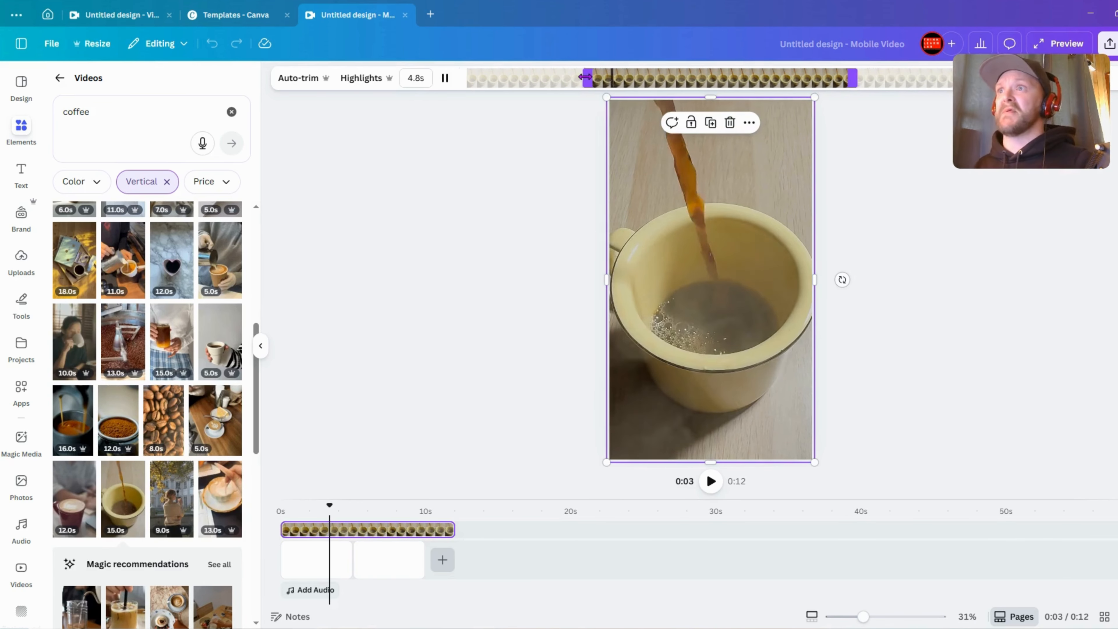
pyautogui.moveTo(587, 75); pyautogui.dragTo(521, 74)
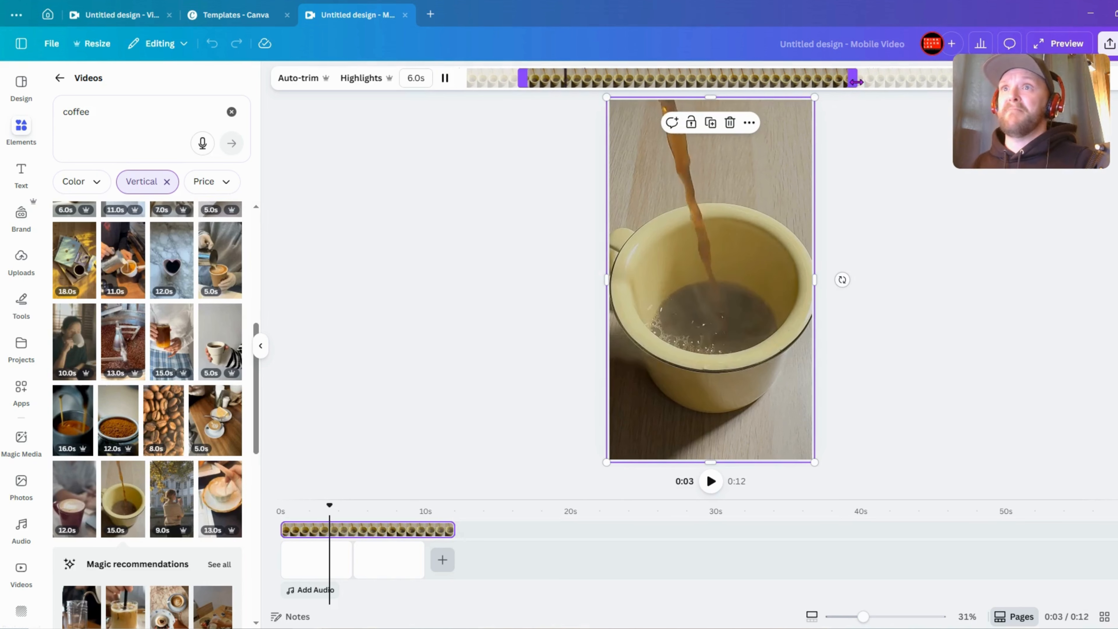
pyautogui.moveTo(856, 82); pyautogui.dragTo(783, 79)
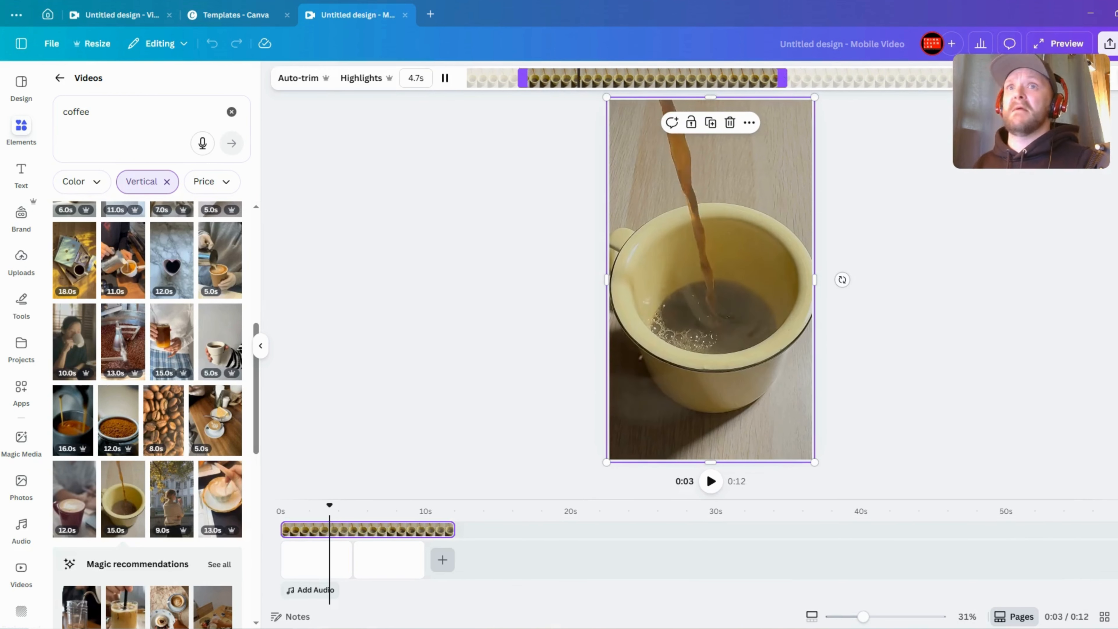
pyautogui.click(1116, 78)
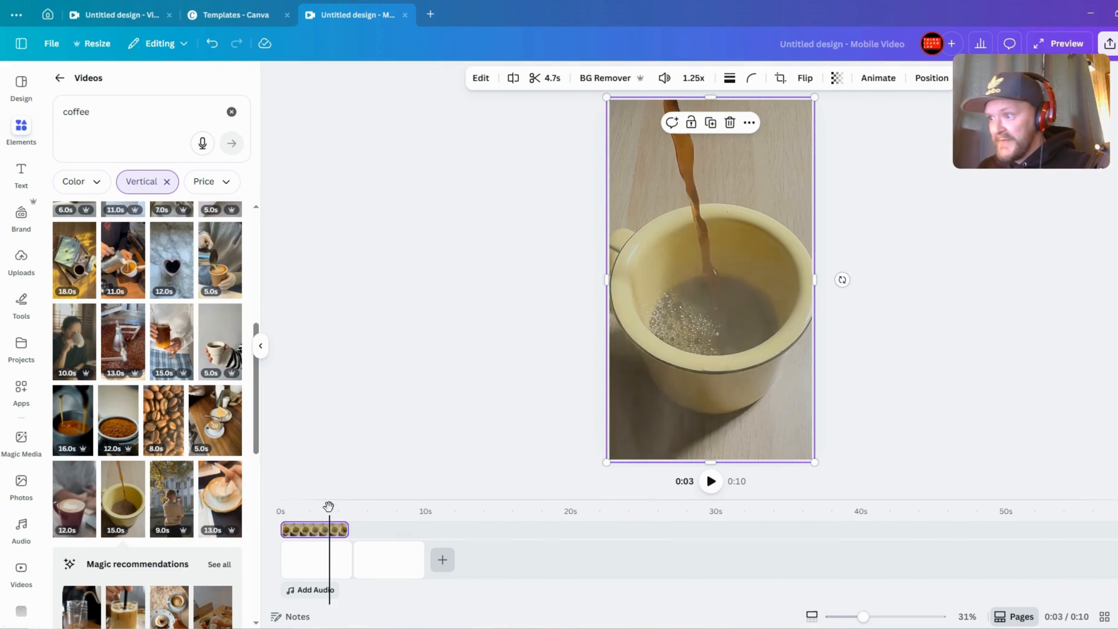
# Shorten the first blank page to 4.7 s to match the mug clip, and move the playhead onto the second page
pyautogui.moveTo(327, 507)
pyautogui.mouseDown()
pyautogui.moveTo(278, 509)
pyautogui.moveTo(347, 507)
pyautogui.mouseUp()
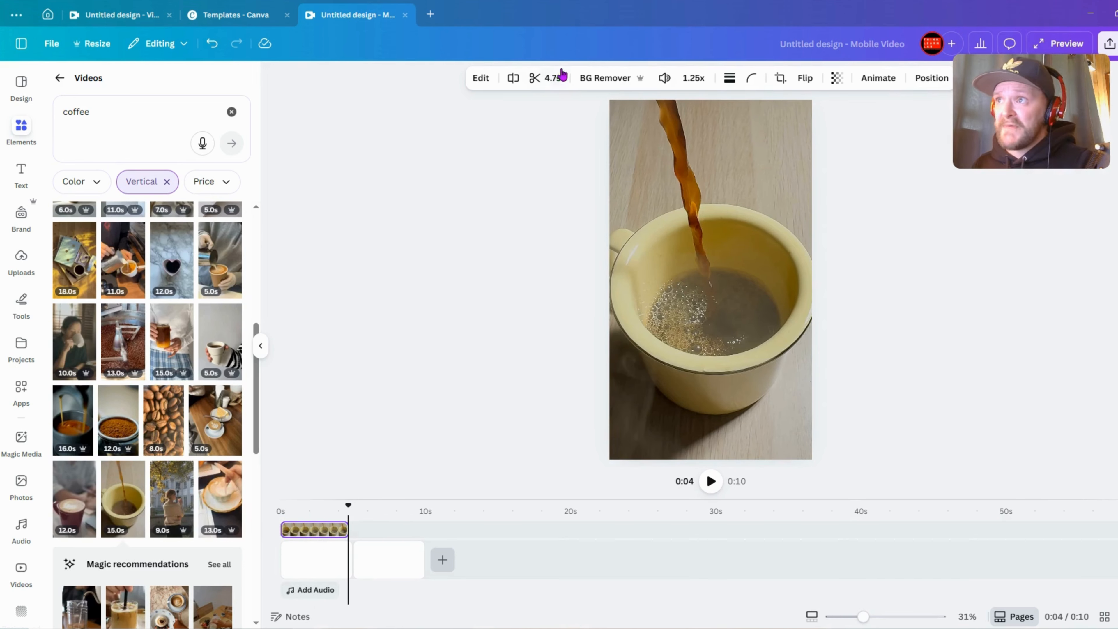
pyautogui.click(318, 571)
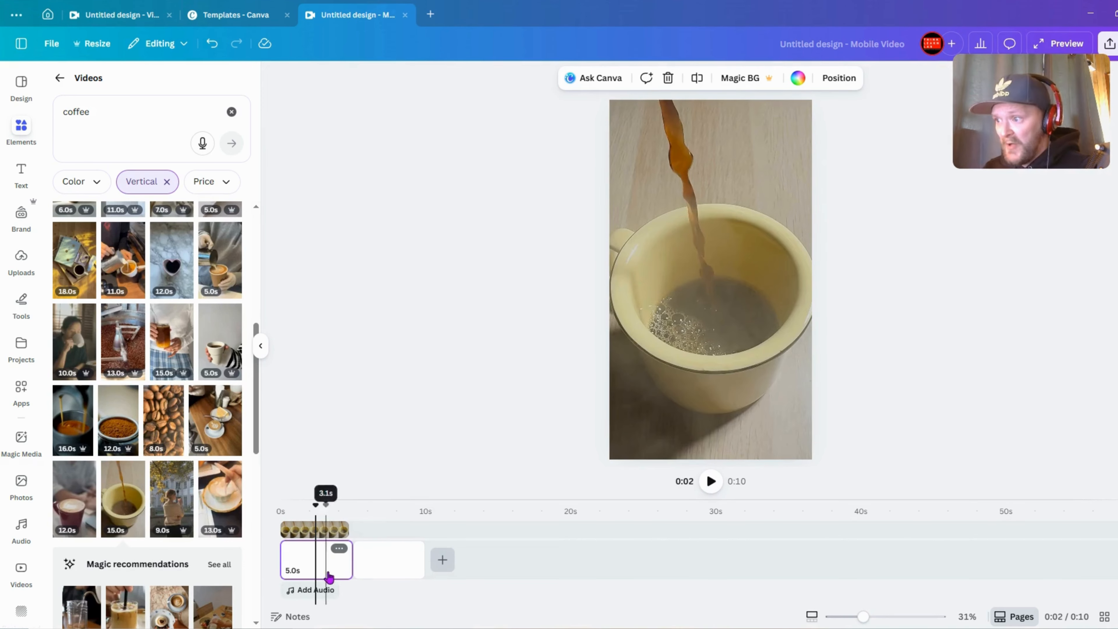
pyautogui.moveTo(351, 564); pyautogui.dragTo(346, 565)
pyautogui.moveTo(346, 503)
pyautogui.mouseDown()
pyautogui.moveTo(267, 516)
pyautogui.moveTo(364, 516)
pyautogui.mouseUp()
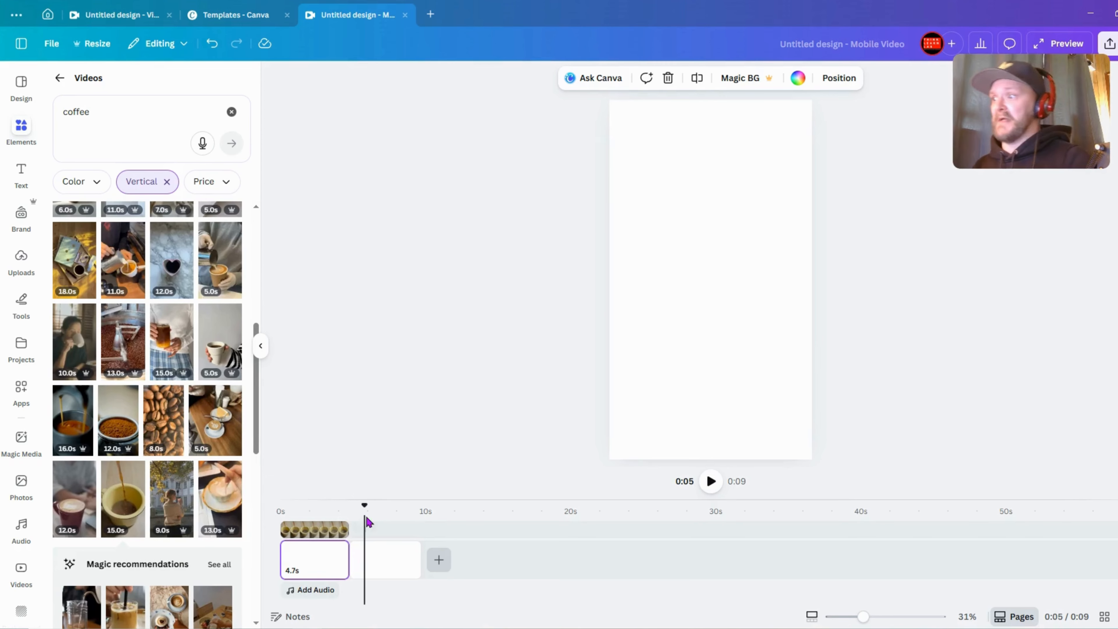
# Place the 15.0 s close-up clip of a single coffee bean directly after the mug clip, above the second page
pyautogui.scroll(-3, 133, 423)
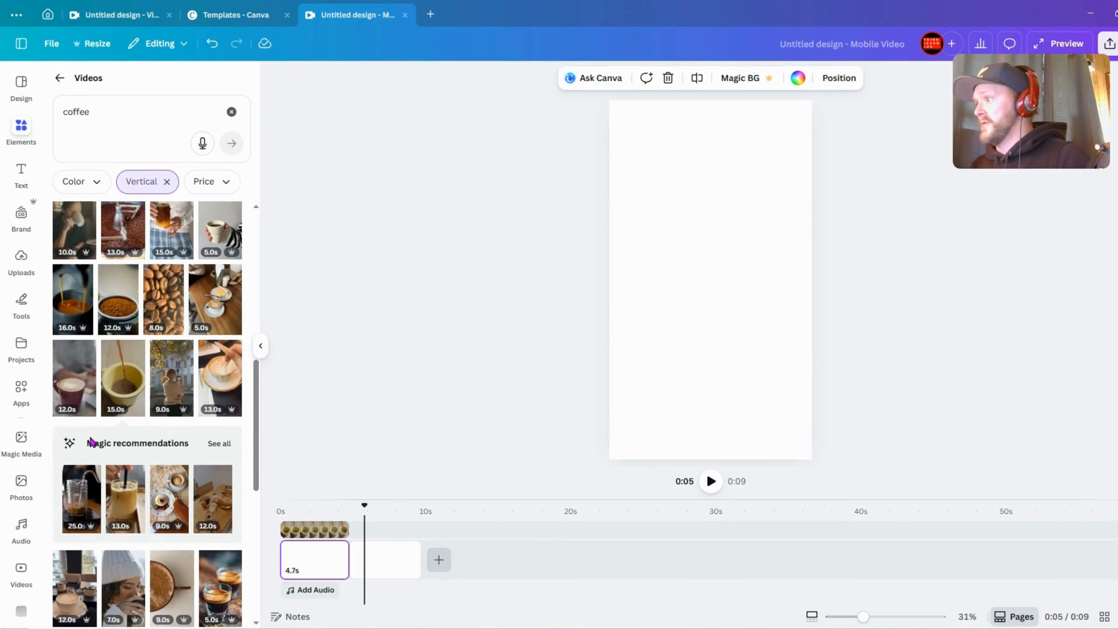
pyautogui.scroll(-3, 88, 390)
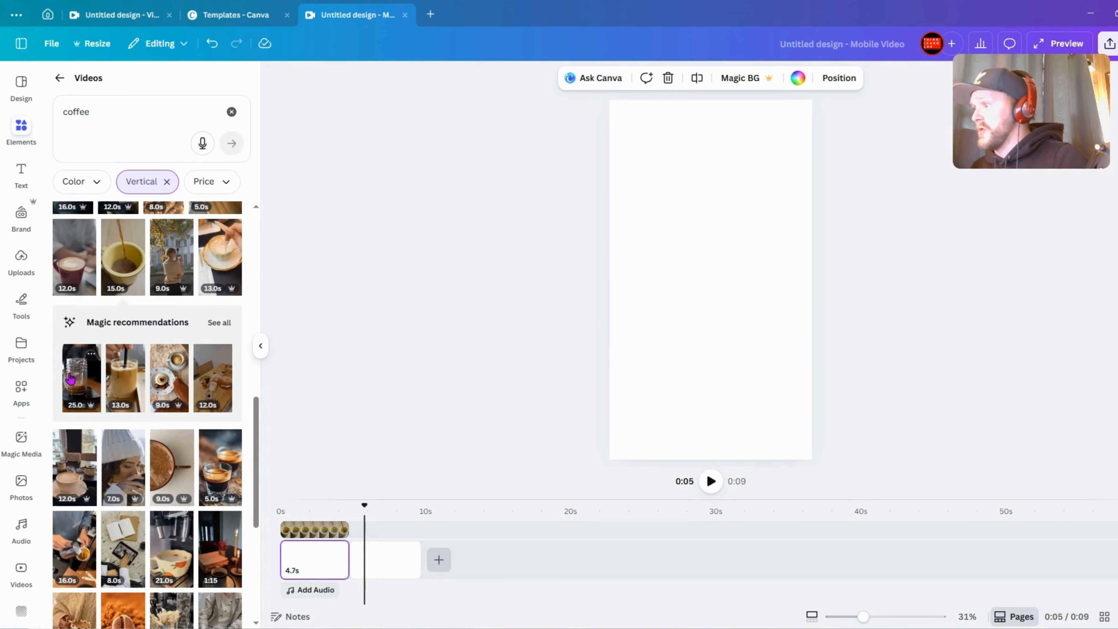
pyautogui.scroll(-3, 171, 517)
pyautogui.scroll(-2, 129, 464)
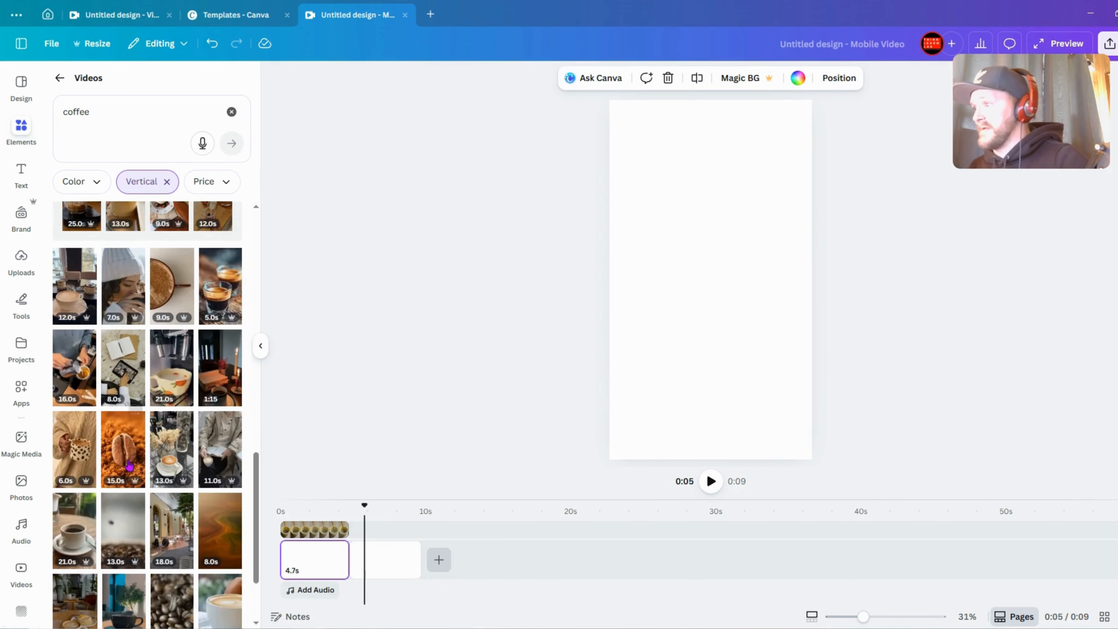
pyautogui.moveTo(125, 457); pyautogui.dragTo(378, 535)
# Set the coffee bean clip's speed to 2x and trim its end to 5.0 s, matching the end of the second page
pyautogui.click(672, 78)
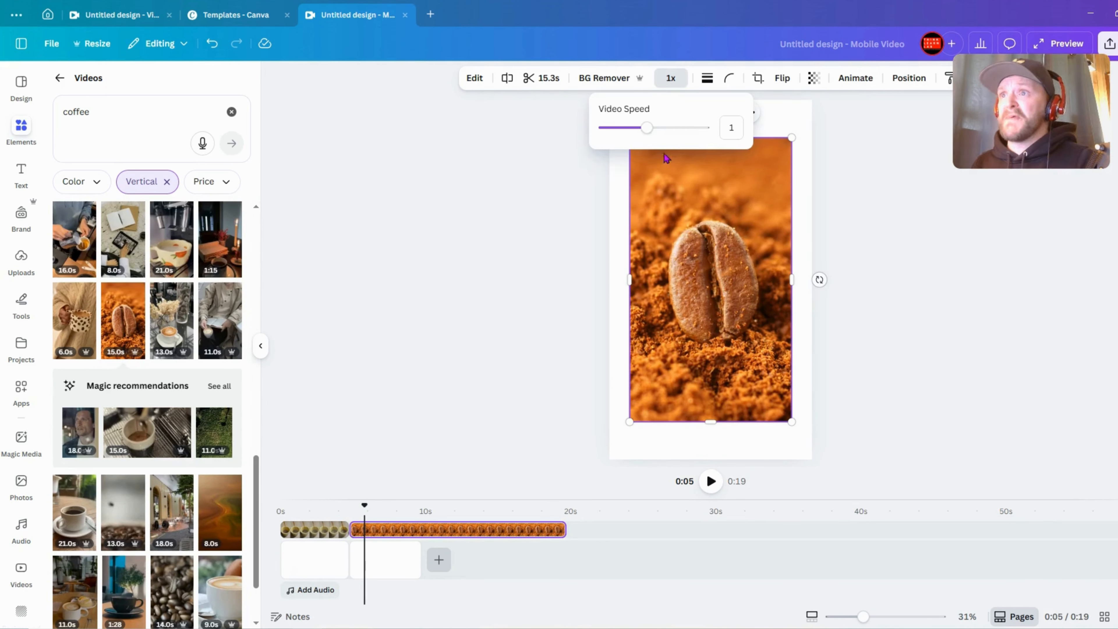
pyautogui.moveTo(647, 136); pyautogui.dragTo(757, 129)
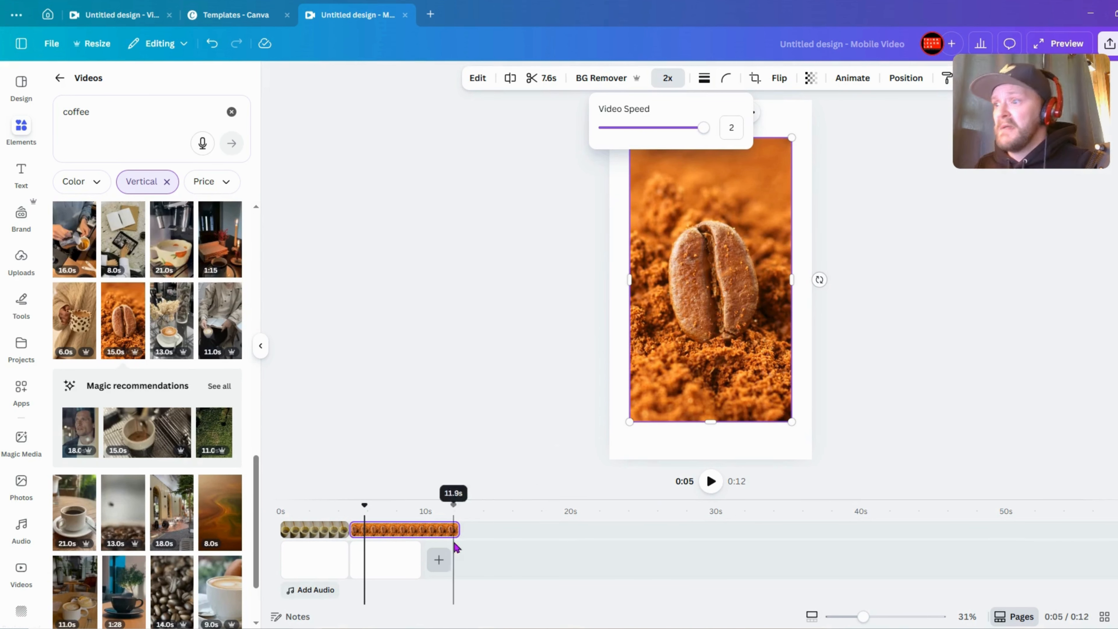
pyautogui.moveTo(459, 530); pyautogui.dragTo(420, 531)
# Enlarge the coffee bean clip from opposite corners until it fills the whole canvas
pyautogui.moveTo(365, 508)
pyautogui.mouseDown()
pyautogui.moveTo(294, 511)
pyautogui.moveTo(365, 512)
pyautogui.mouseUp()
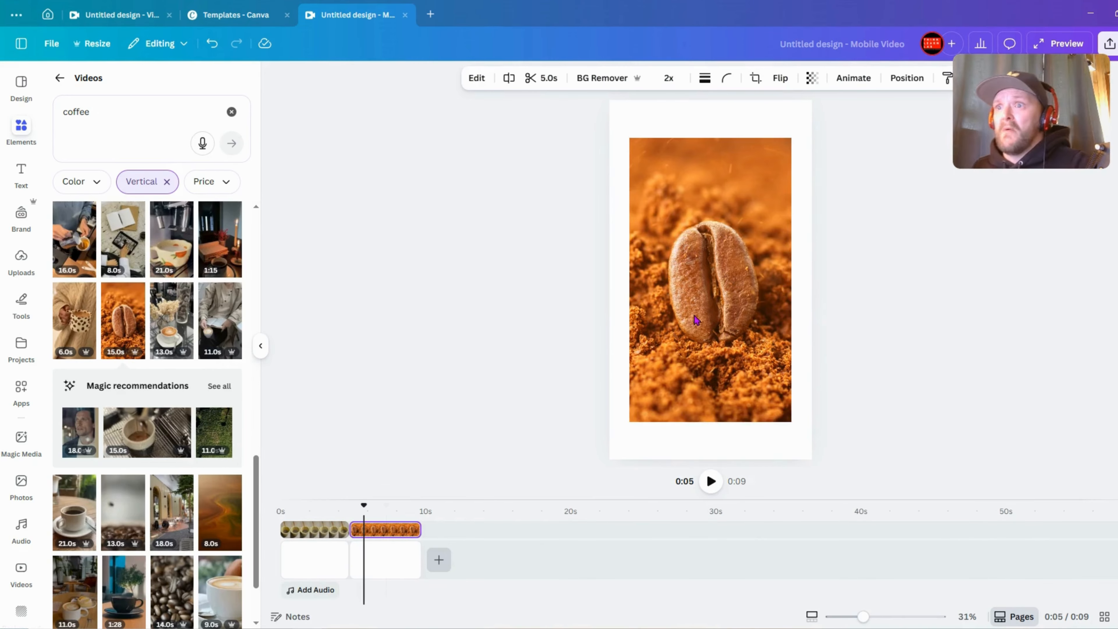
pyautogui.moveTo(794, 141); pyautogui.dragTo(821, 93)
pyautogui.moveTo(628, 420); pyautogui.dragTo(587, 476)
# Add a third blank 5-second page and place the free 8.0 s swirling coffee clip above it
pyautogui.click(449, 563)
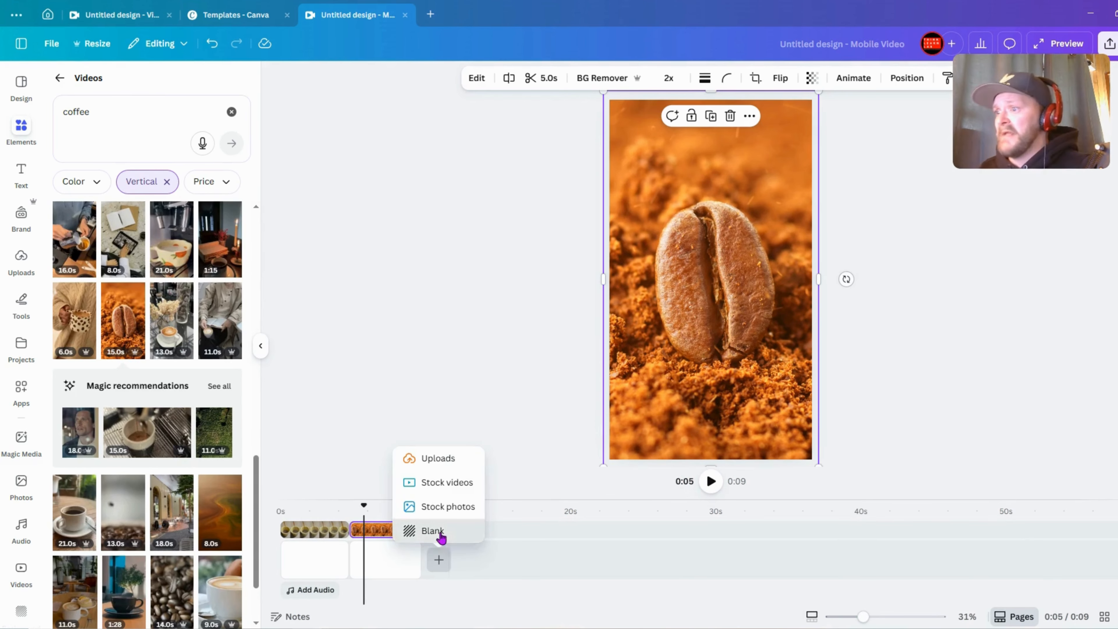
pyautogui.click(432, 530)
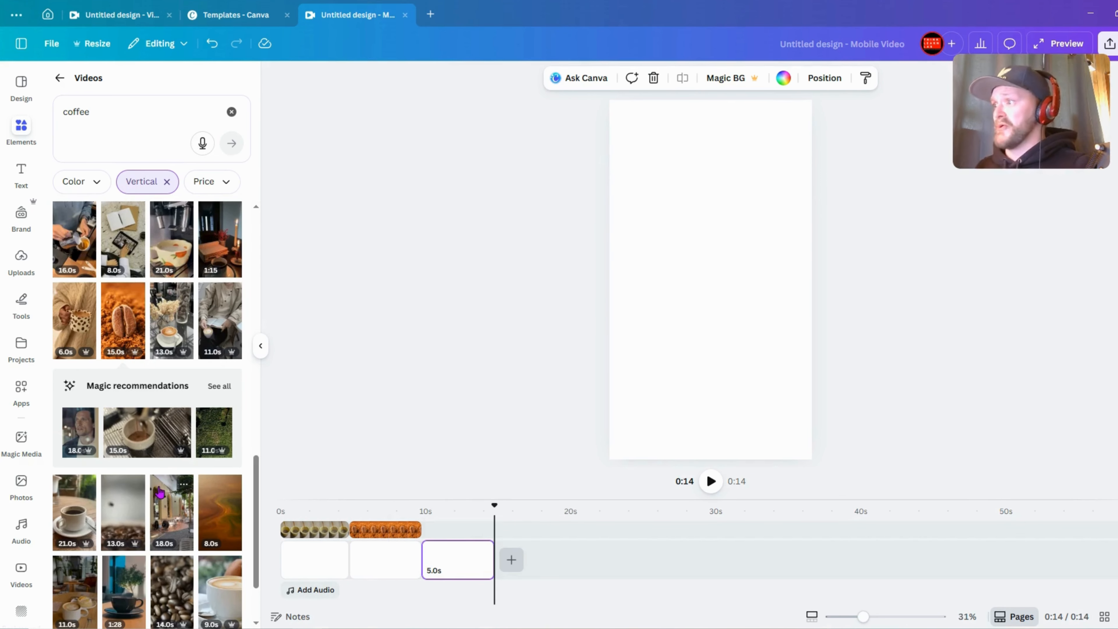
pyautogui.scroll(-2, 159, 492)
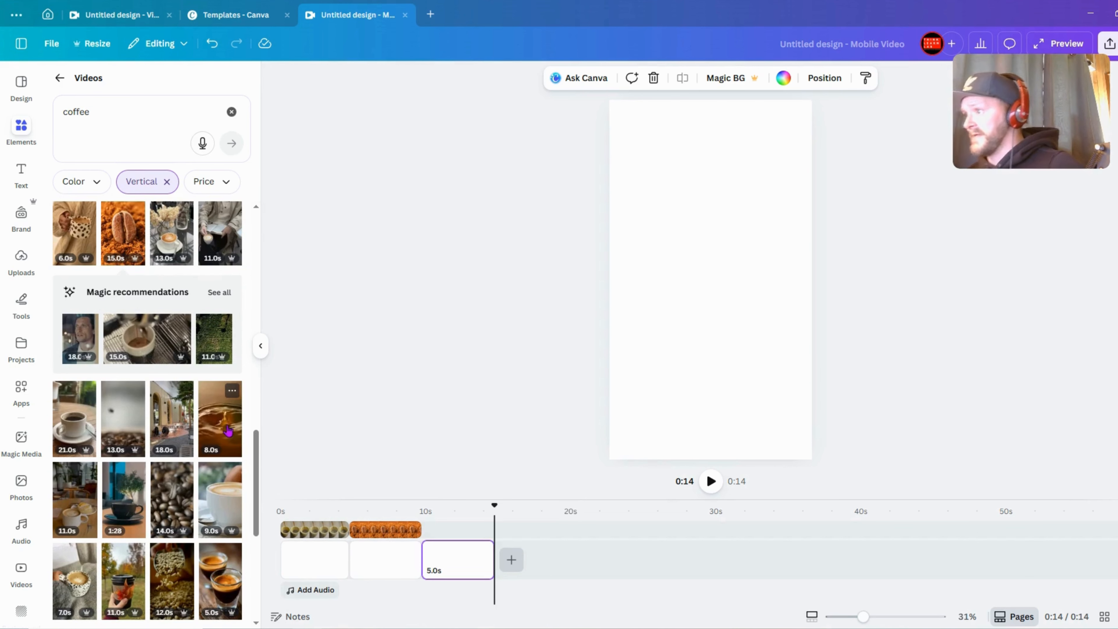
pyautogui.moveTo(231, 426); pyautogui.dragTo(453, 530)
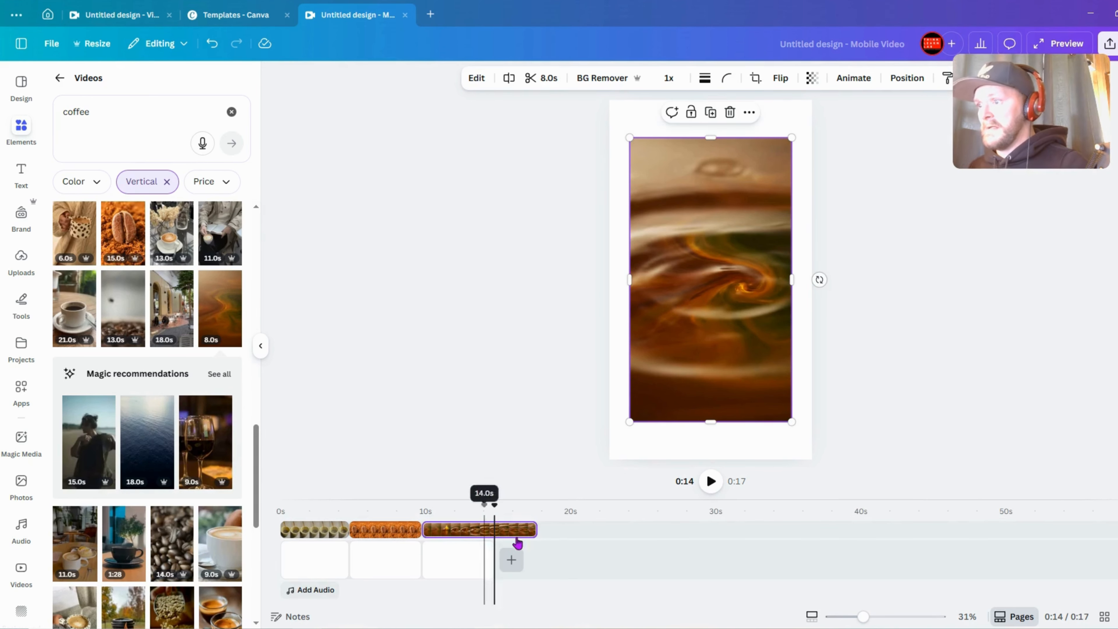
# Set the swirling coffee clip's speed to 2x and enlarge it to fill the whole canvas
pyautogui.click(671, 79)
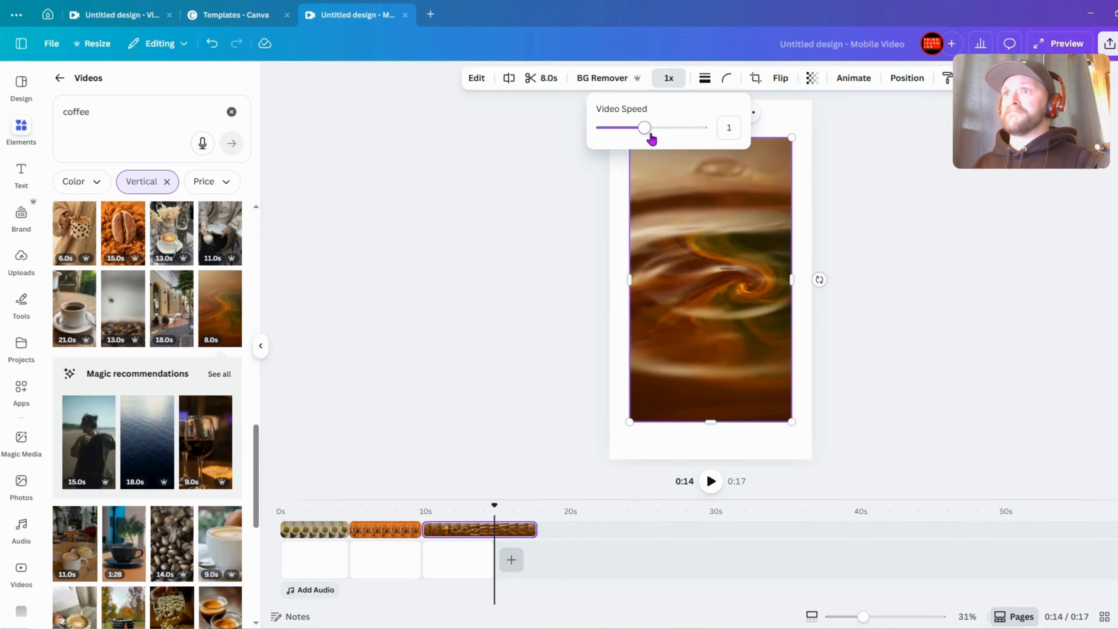
pyautogui.moveTo(649, 132); pyautogui.dragTo(719, 132)
pyautogui.moveTo(791, 138); pyautogui.dragTo(815, 96)
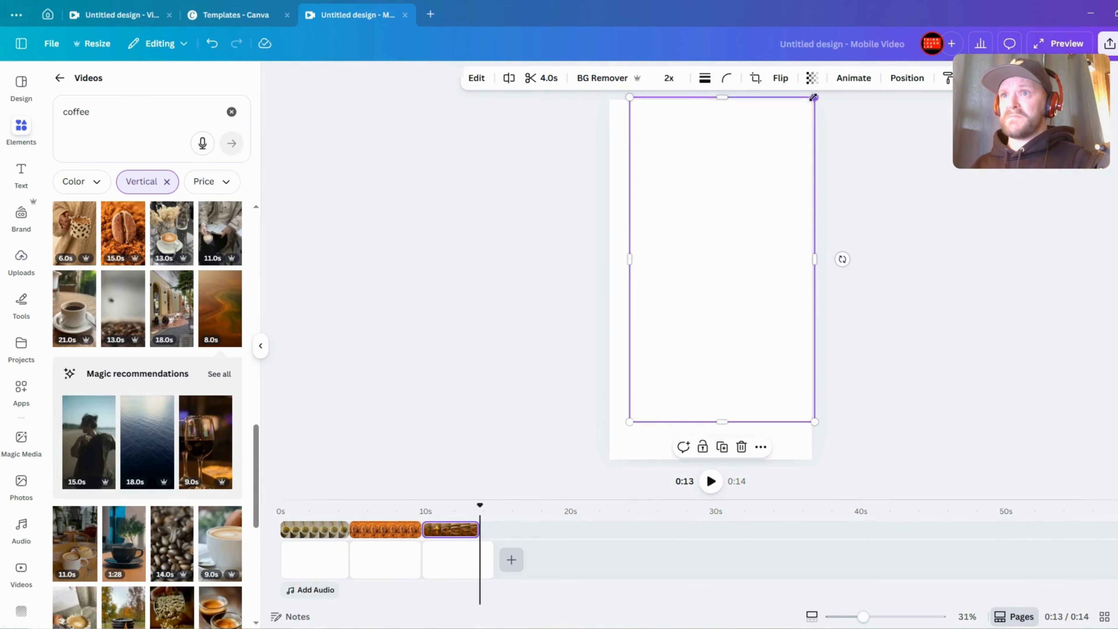
pyautogui.moveTo(631, 427); pyautogui.dragTo(607, 461)
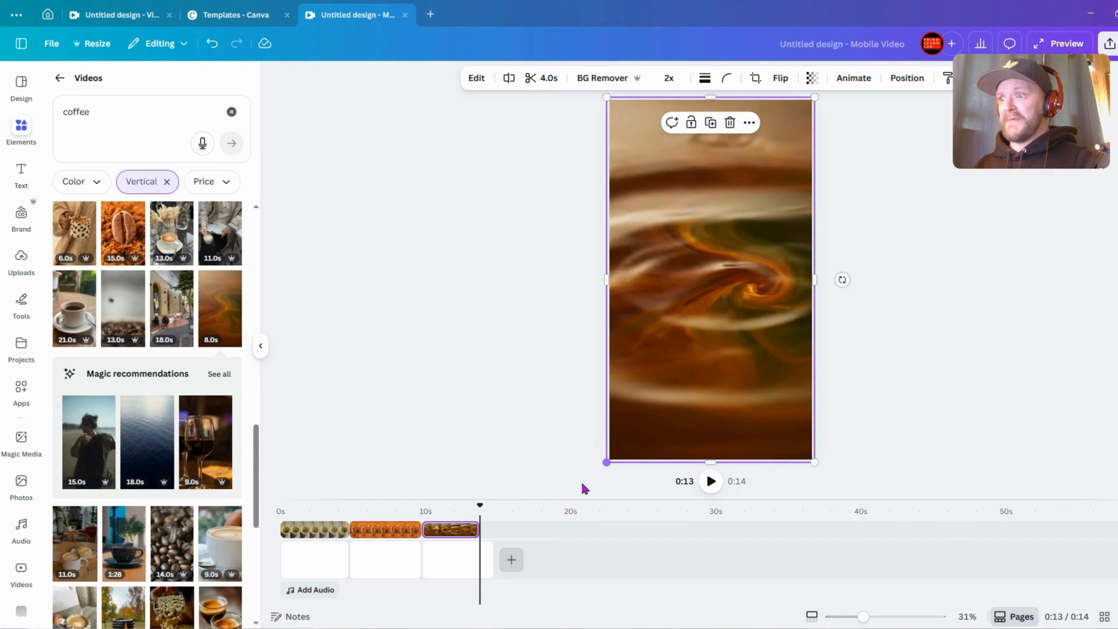
# Slow the swirling coffee clip to a speed of 1.75x
pyautogui.moveTo(486, 556); pyautogui.dragTo(493, 562)
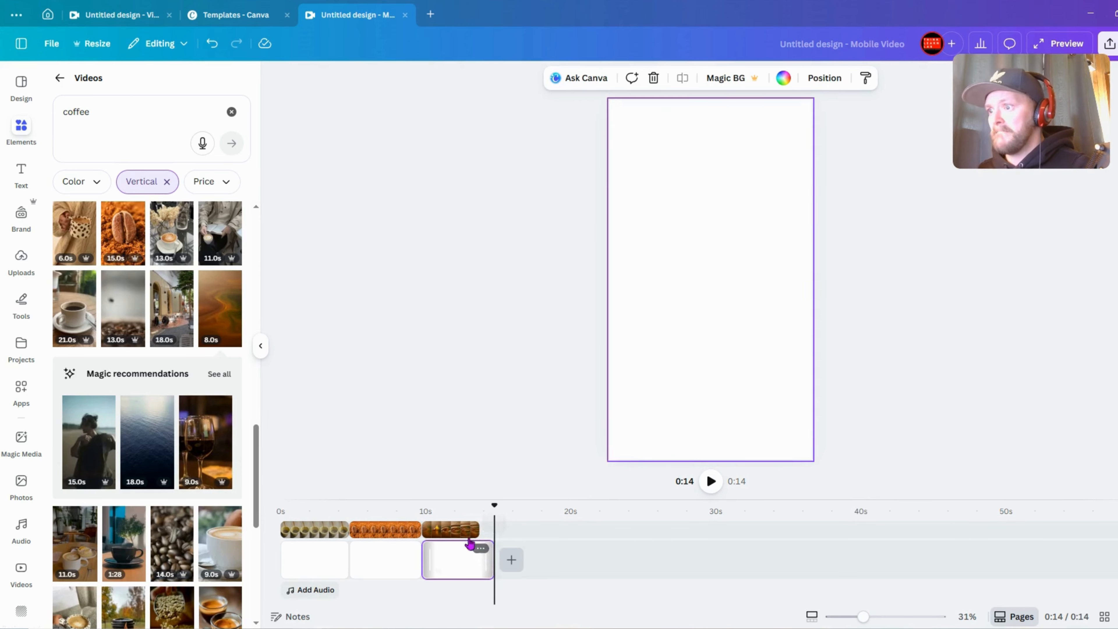
pyautogui.click(467, 532)
pyautogui.click(668, 78)
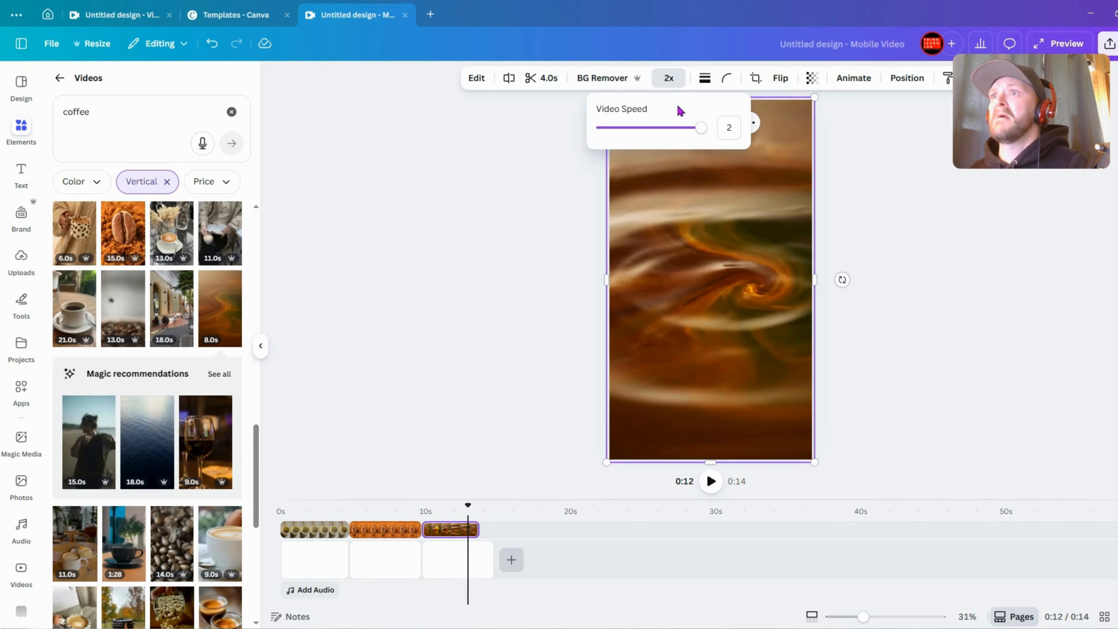
pyautogui.click(687, 127)
# Shorten the third page to 4.6 s to match its clip, and add a fourth blank 5-second page
pyautogui.click(486, 556)
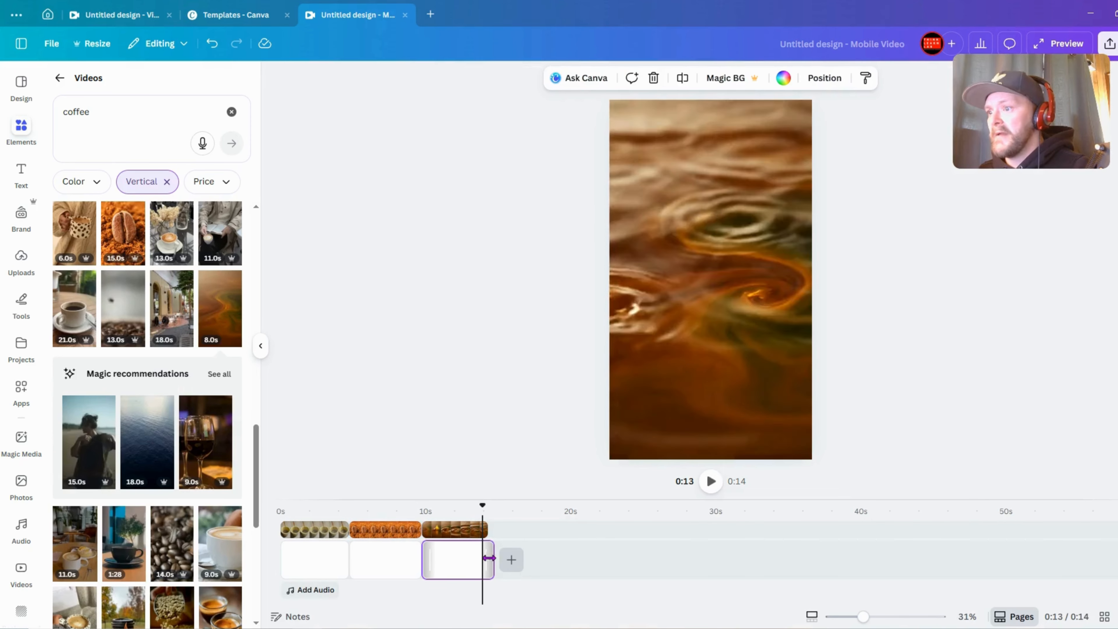
pyautogui.click(503, 565)
pyautogui.click(497, 530)
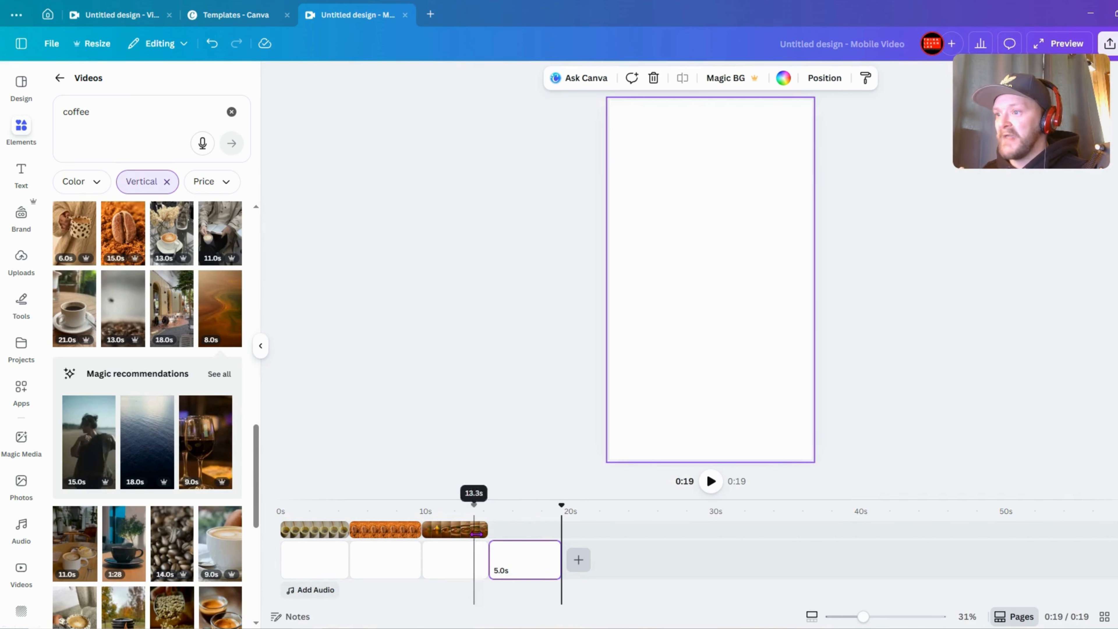
# Shift the swirling coffee clip toward the canvas's right side to expose the blank page beneath, and select the page and clip in turn
pyautogui.click(451, 552)
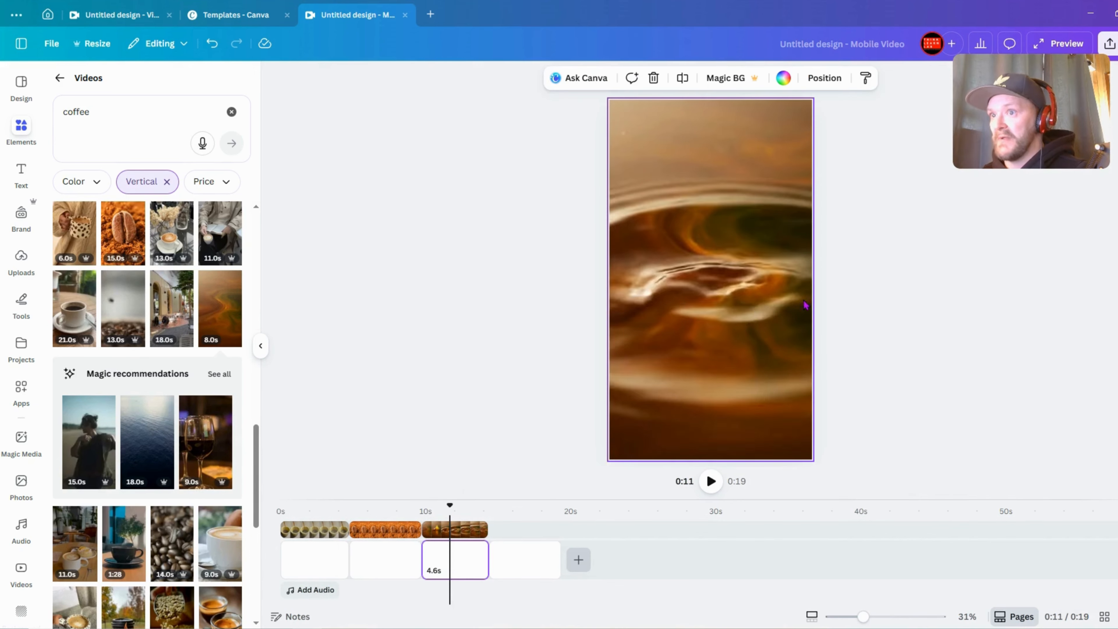
pyautogui.click(730, 356)
pyautogui.moveTo(729, 356); pyautogui.dragTo(824, 350)
pyautogui.click(466, 577)
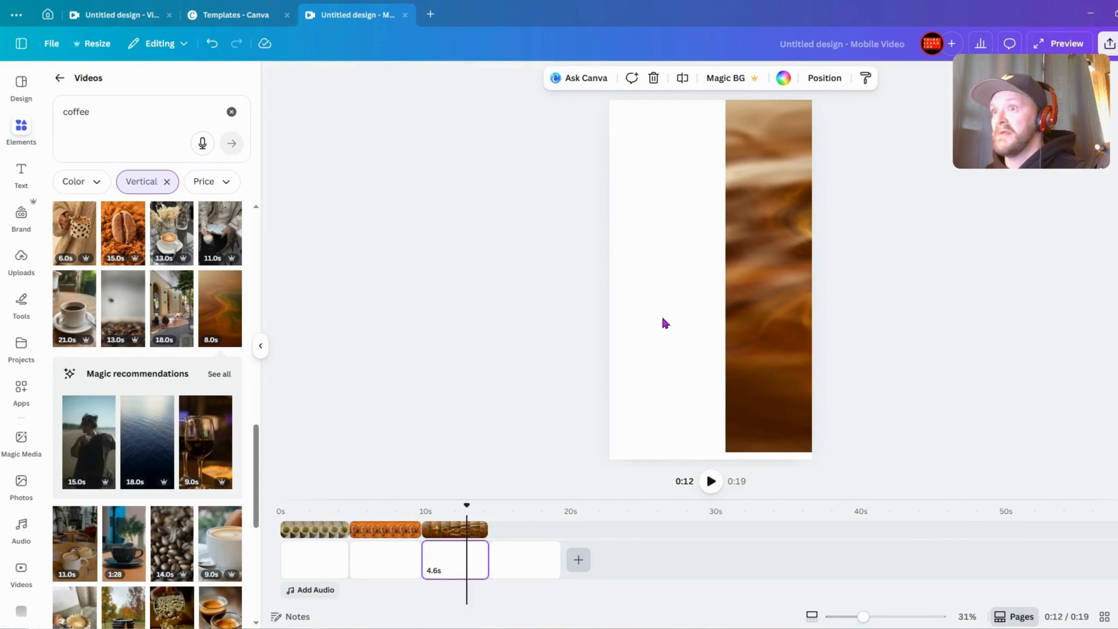
pyautogui.click(450, 529)
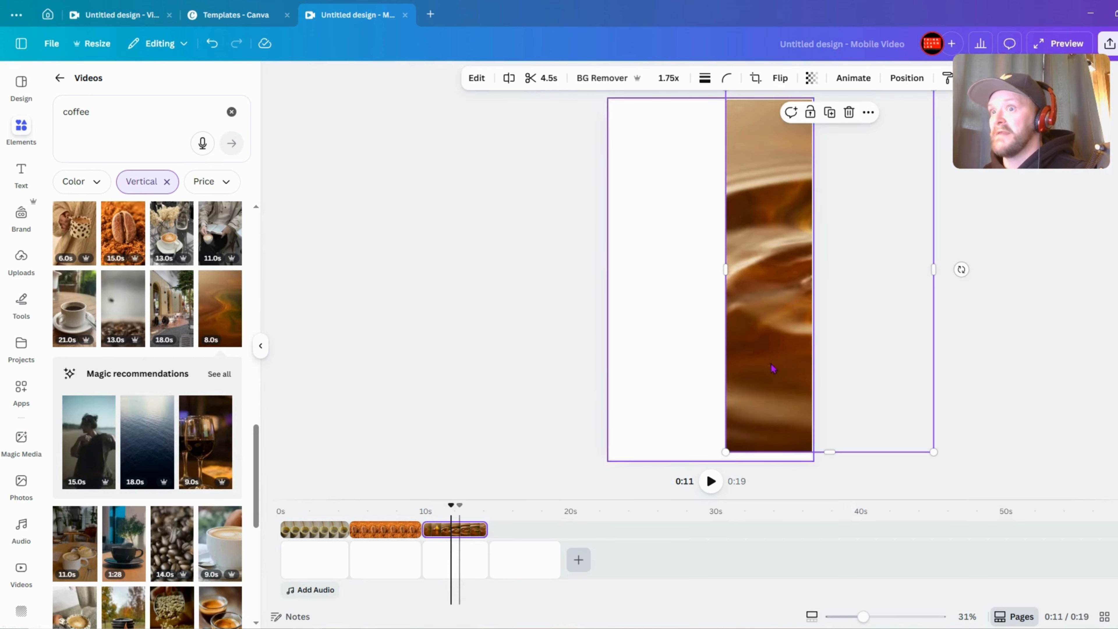
# Move the swirling coffee clip back over the canvas so it covers the whole frame
pyautogui.moveTo(780, 337); pyautogui.dragTo(657, 342)
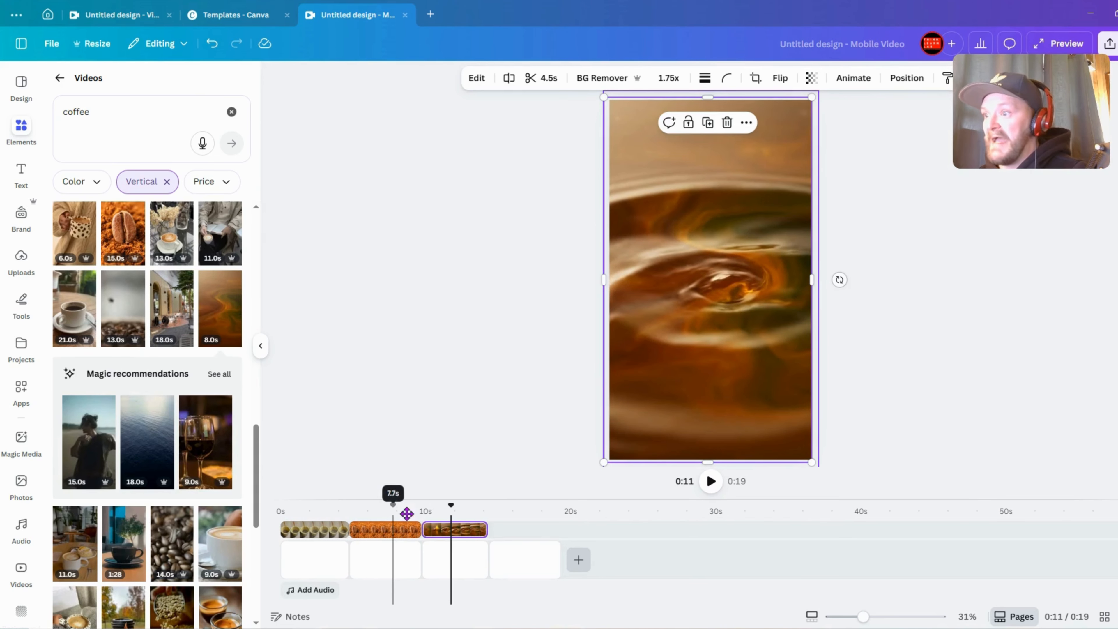
# Try layering the coffee bean clip over the swirling coffee clip at reduced size, and return it to its slot after the first clip
pyautogui.moveTo(407, 513); pyautogui.dragTo(450, 528)
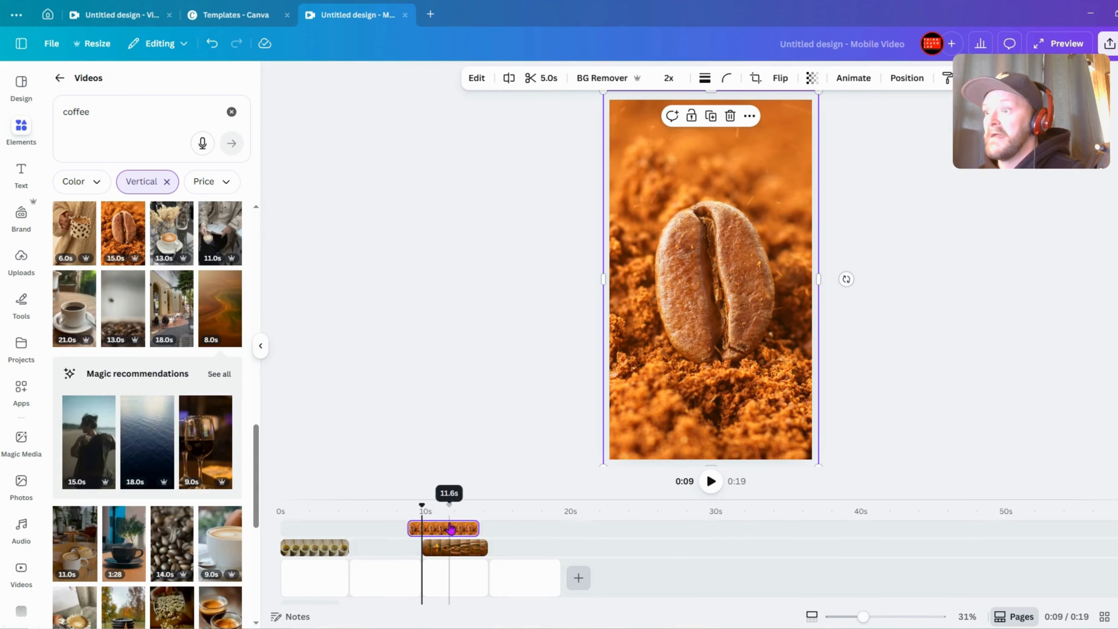
pyautogui.moveTo(620, 108); pyautogui.dragTo(663, 180)
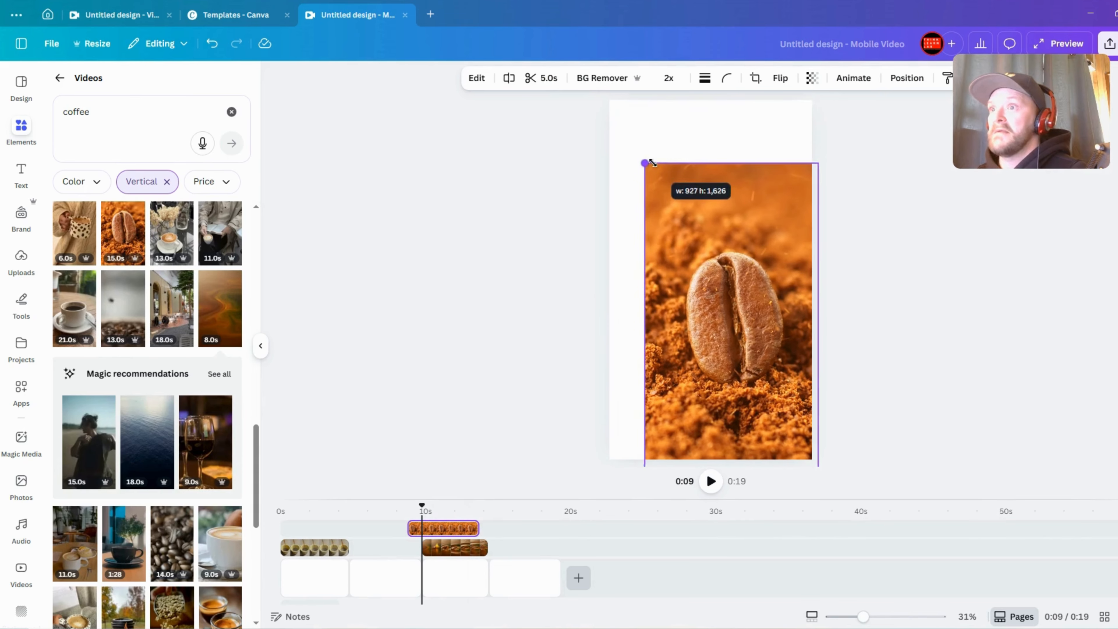
pyautogui.click(448, 511)
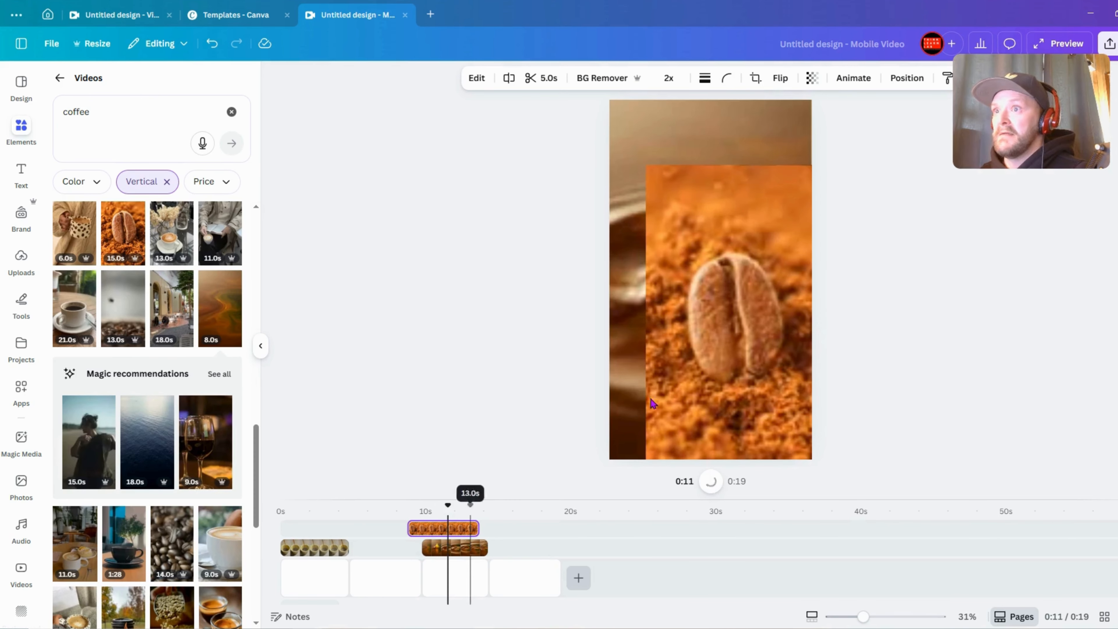
pyautogui.moveTo(749, 368)
pyautogui.mouseDown()
pyautogui.moveTo(750, 346)
pyautogui.moveTo(753, 355)
pyautogui.mouseUp()
pyautogui.moveTo(439, 534); pyautogui.dragTo(379, 538)
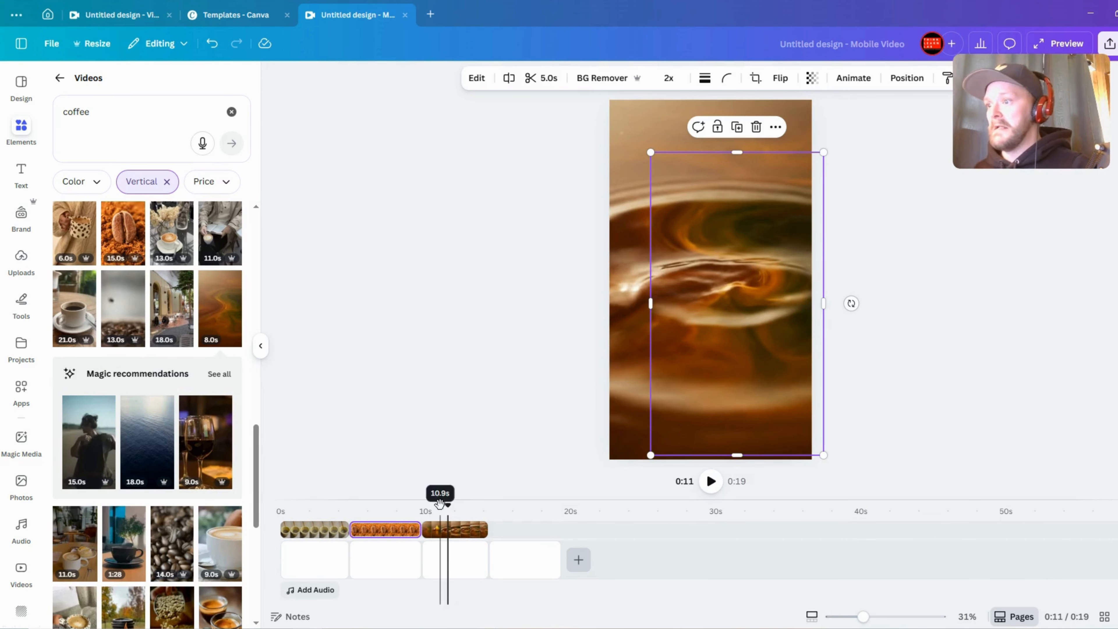
# Return to the start of the video and search the graphics elements for "coffee"
pyautogui.moveTo(448, 507); pyautogui.dragTo(285, 526)
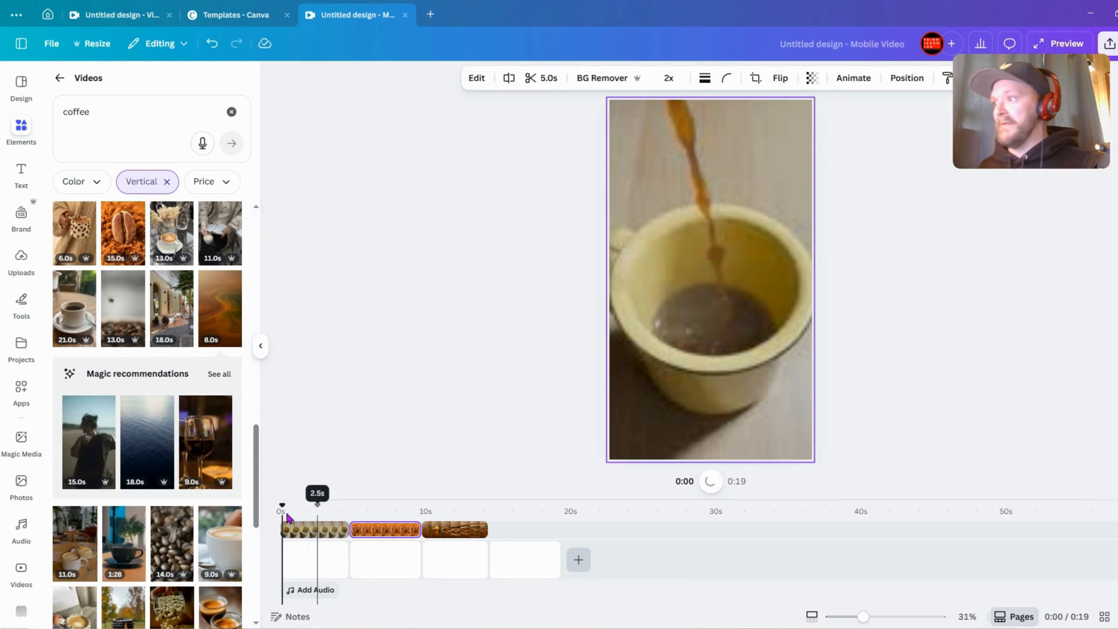
pyautogui.click(24, 266)
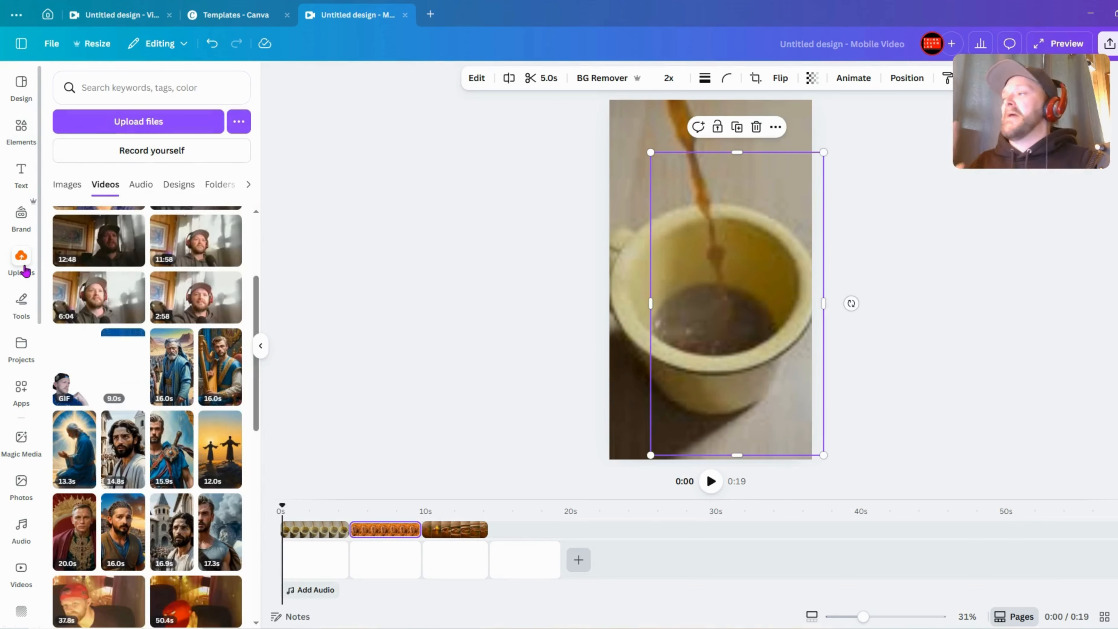
pyautogui.click(20, 128)
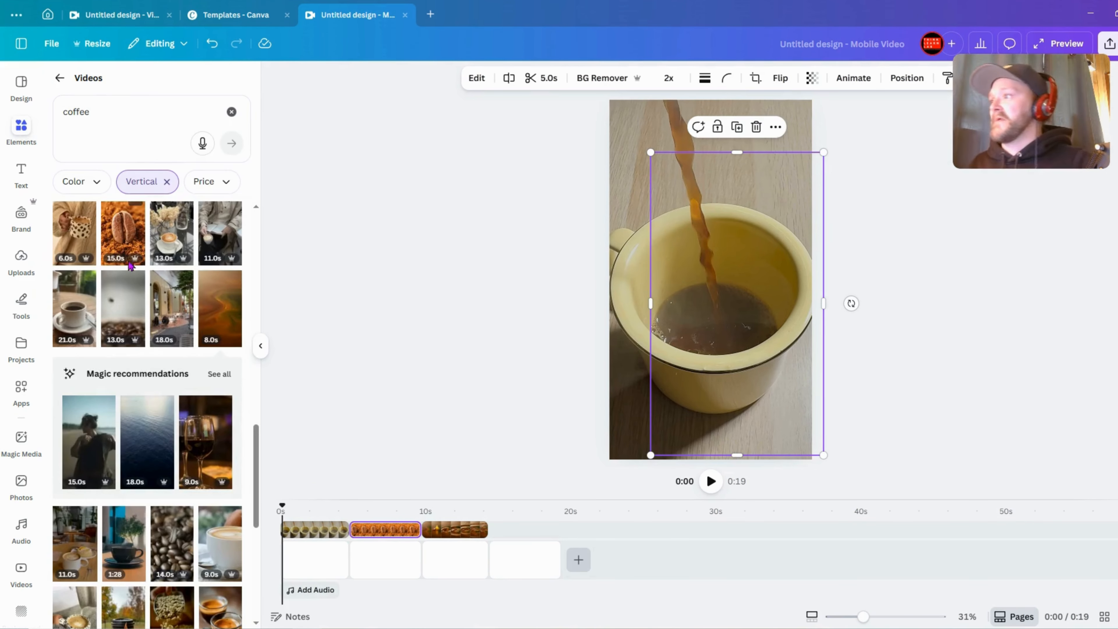
pyautogui.click(60, 79)
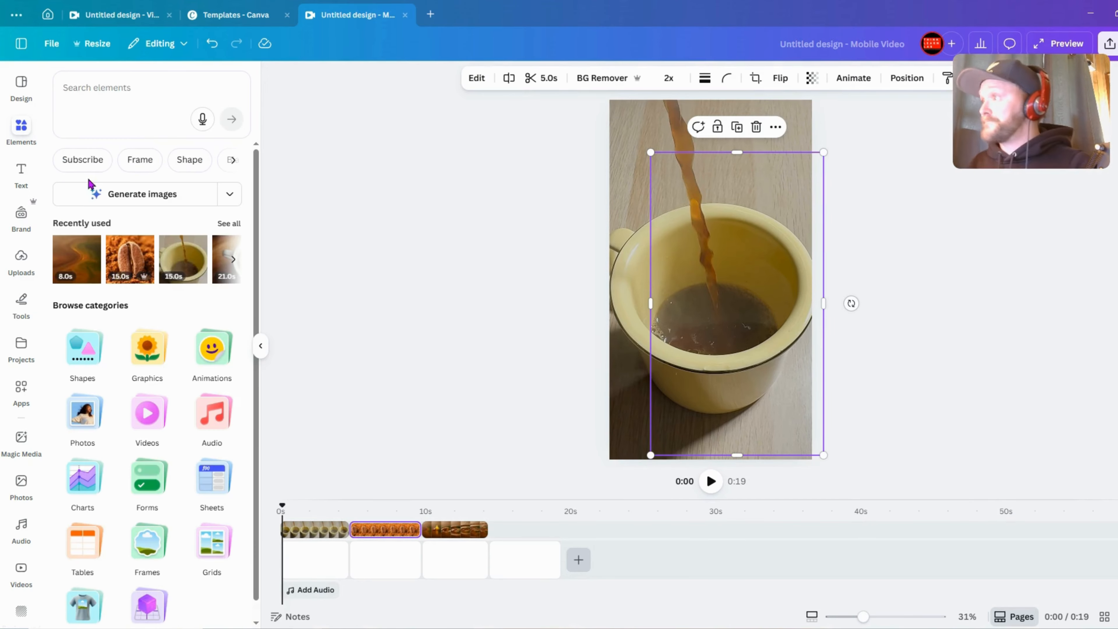
pyautogui.click(151, 359)
pyautogui.click(141, 112)
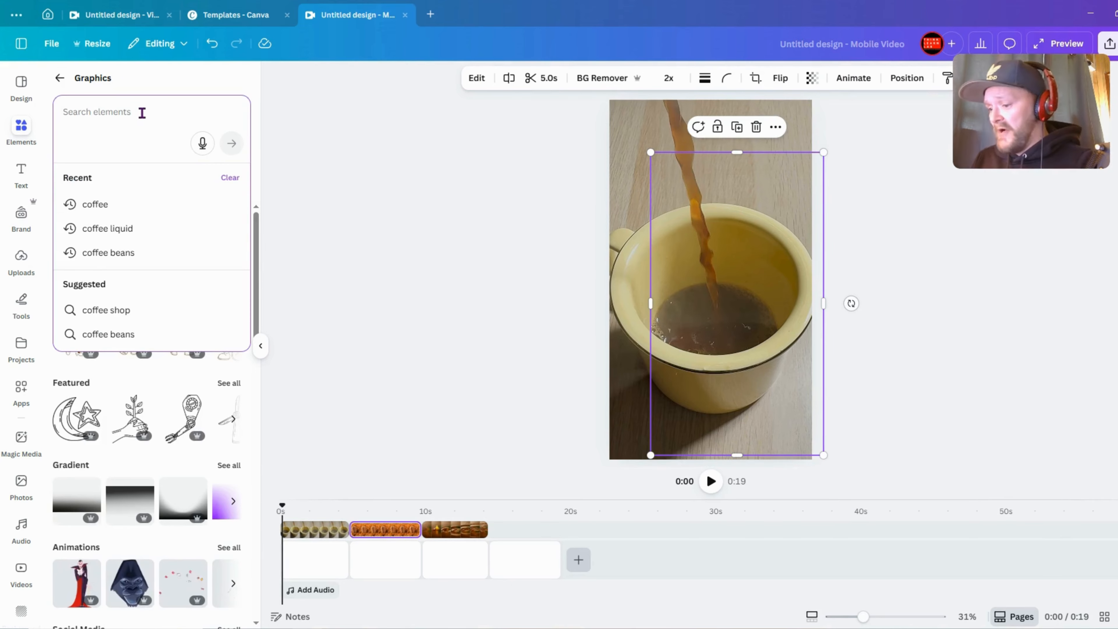
pyautogui.write('coffee')
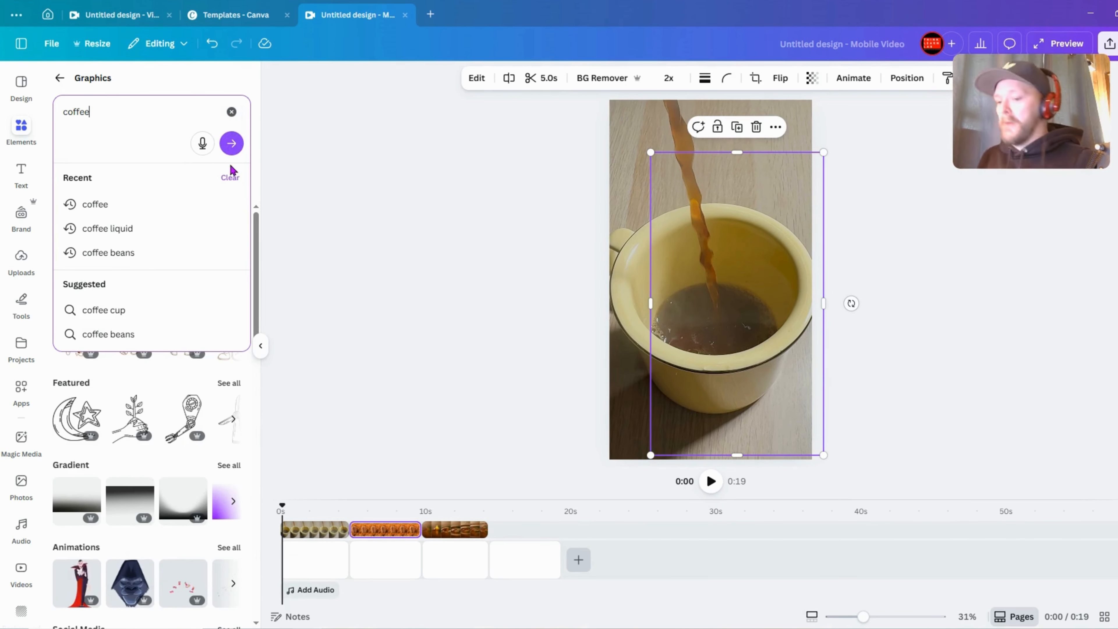
pyautogui.click(232, 143)
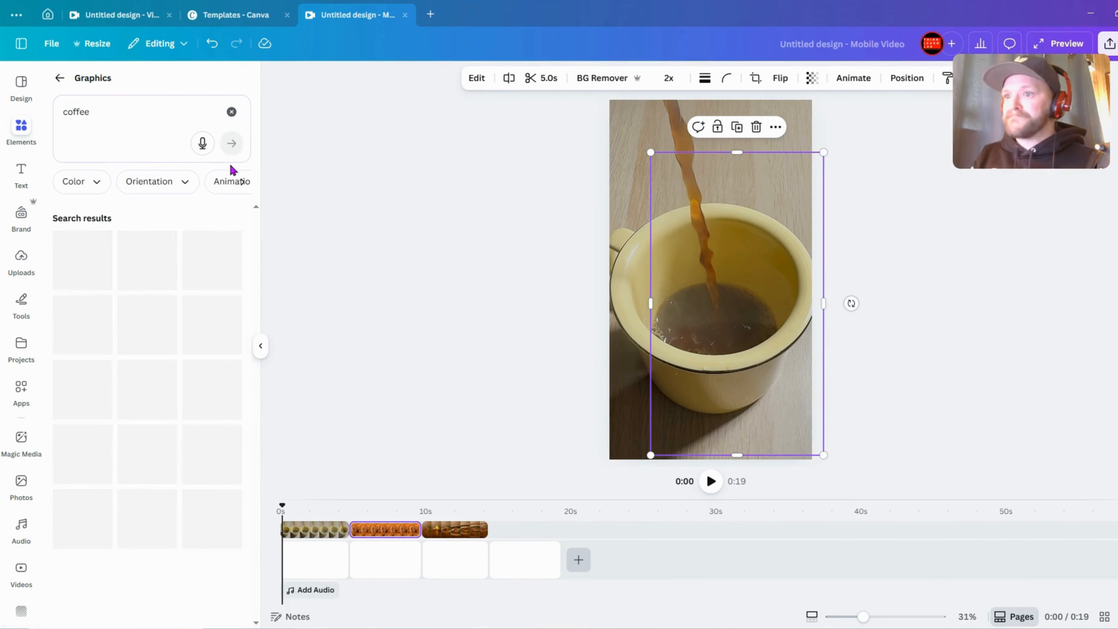
# Add the scattered coffee beans graphic above the first clip, rotated into a vertical fall and moved up over the pouring coffee
pyautogui.click(288, 506)
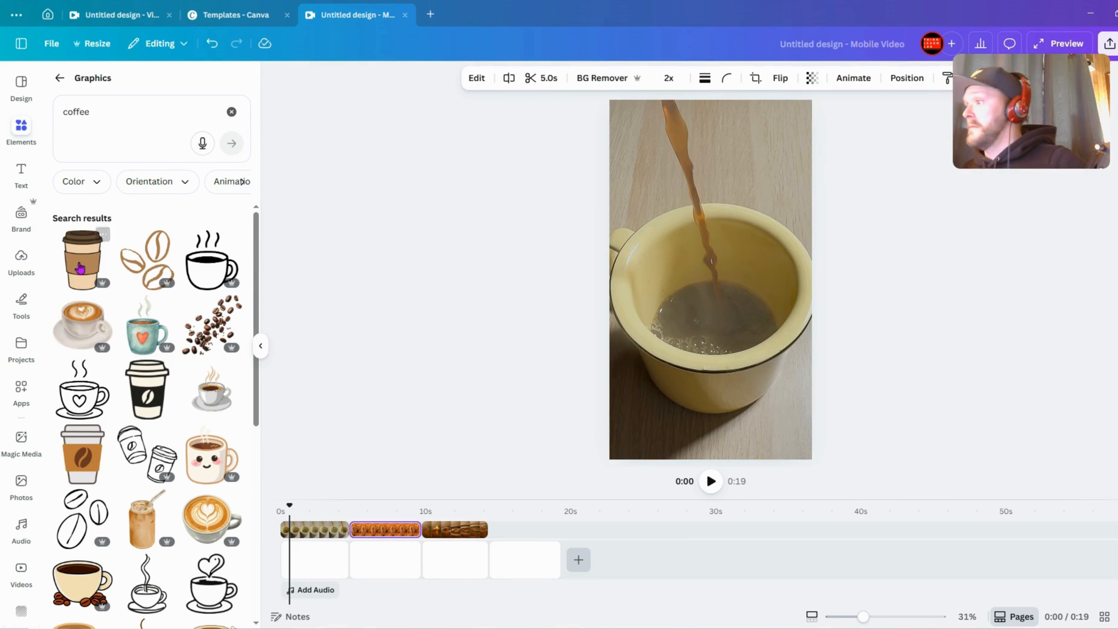
pyautogui.click(118, 369)
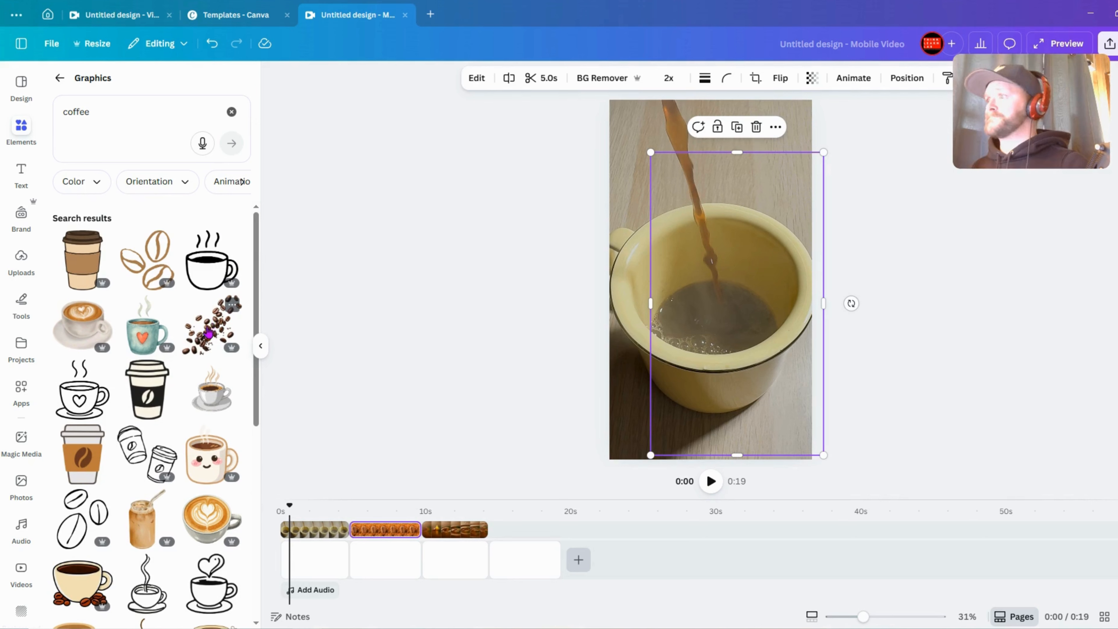
pyautogui.moveTo(209, 334); pyautogui.dragTo(310, 515)
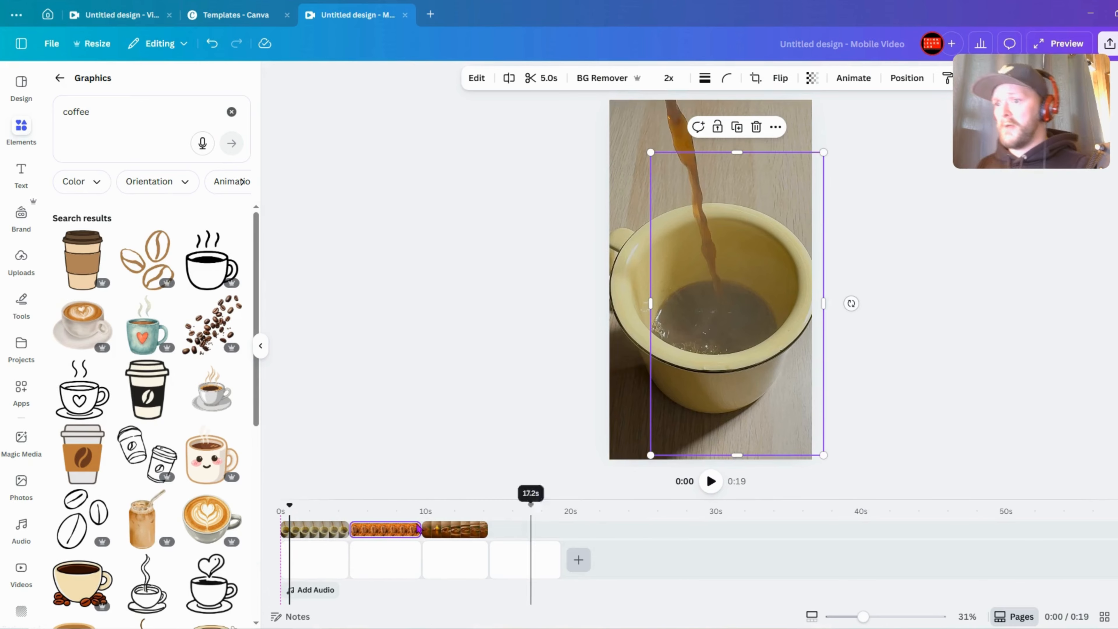
pyautogui.click(307, 528)
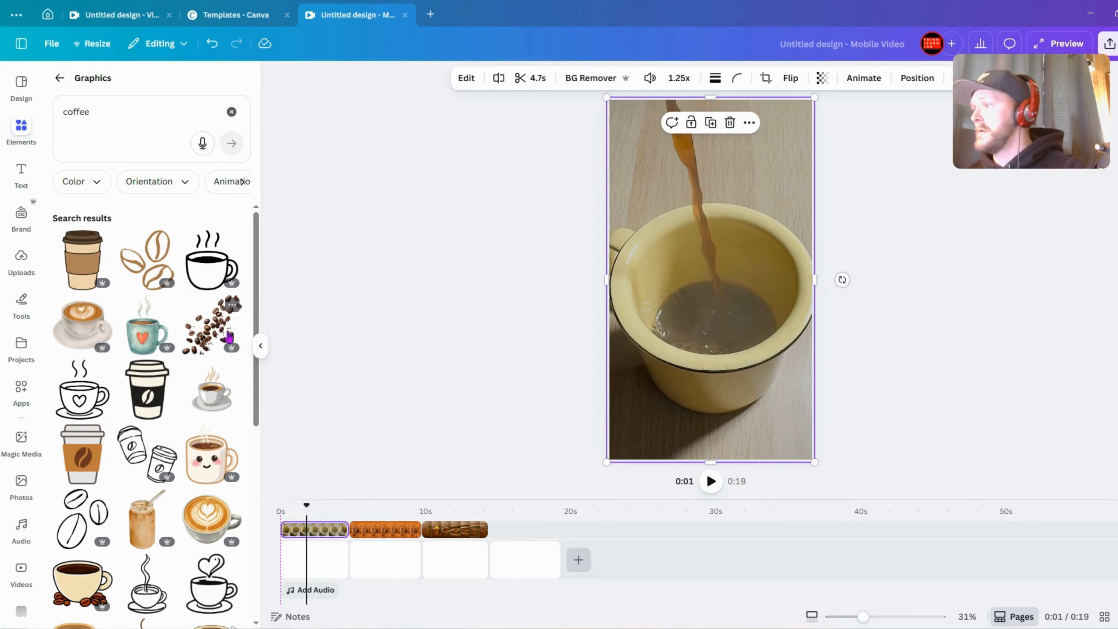
pyautogui.moveTo(228, 337); pyautogui.dragTo(317, 506)
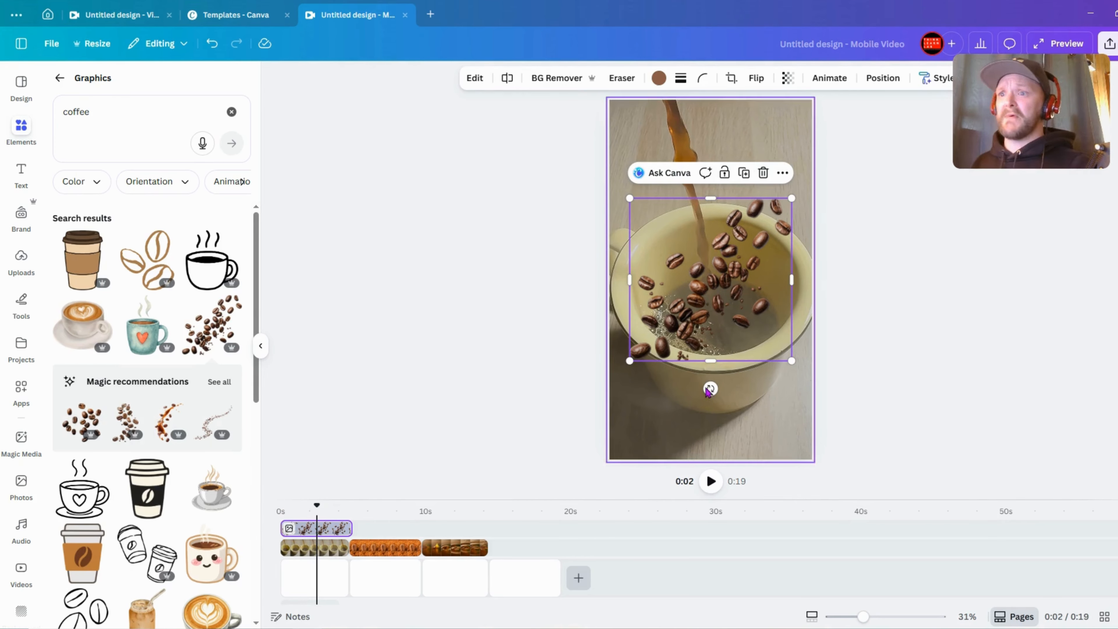
pyautogui.moveTo(710, 388); pyautogui.dragTo(777, 347)
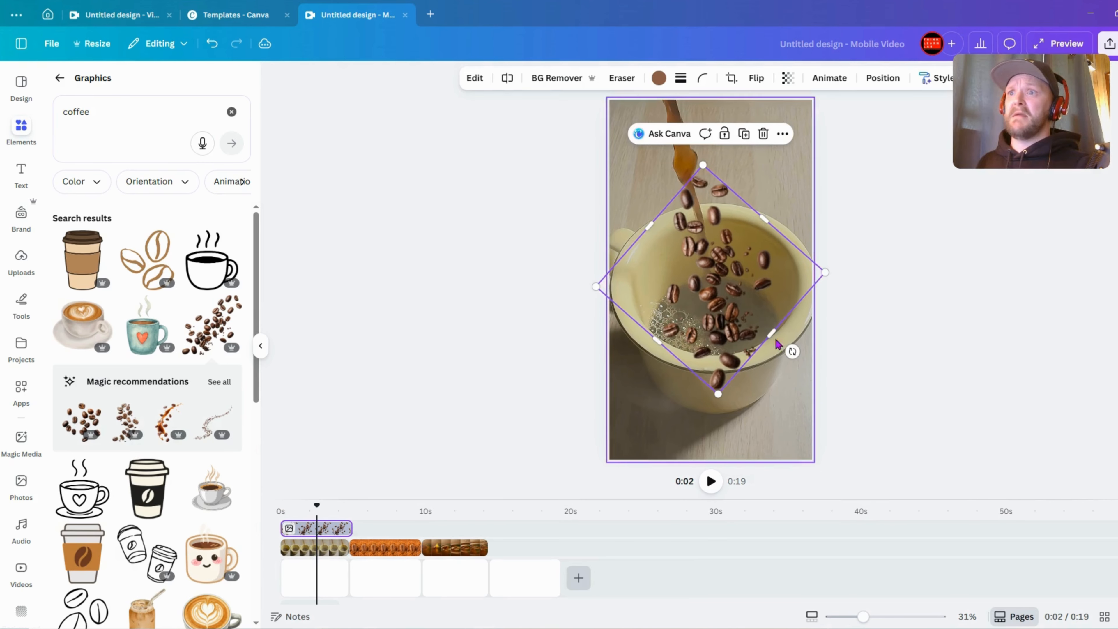
pyautogui.moveTo(706, 276); pyautogui.dragTo(704, 175)
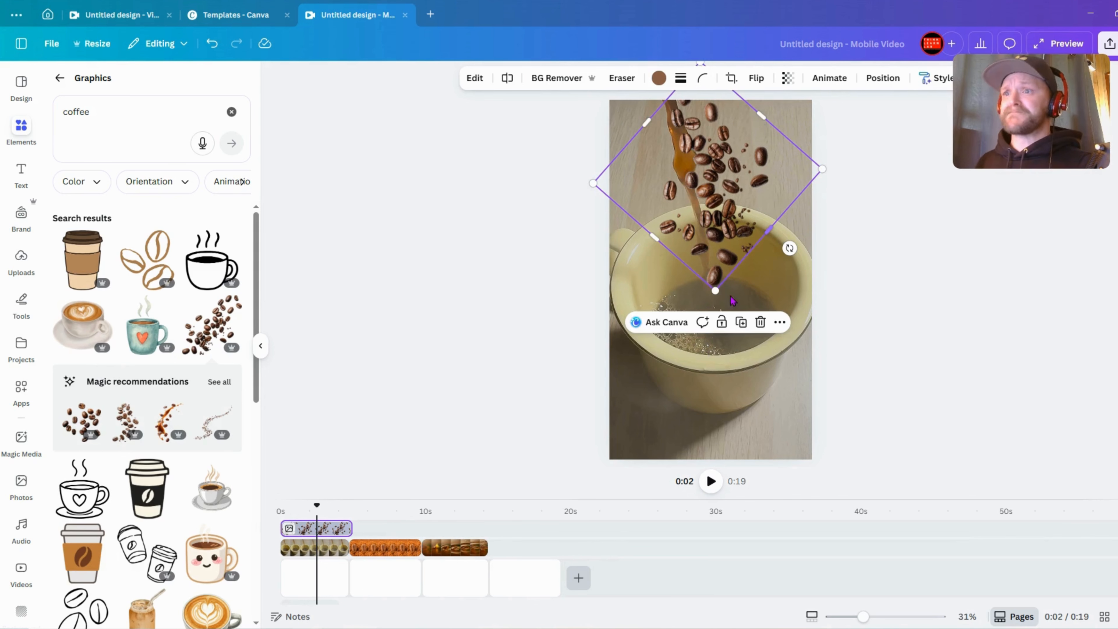
# Duplicate the coffee beans graphic, shrink the copy and place it overlapping the lower left of the original
pyautogui.click(741, 322)
pyautogui.moveTo(790, 174); pyautogui.dragTo(766, 321)
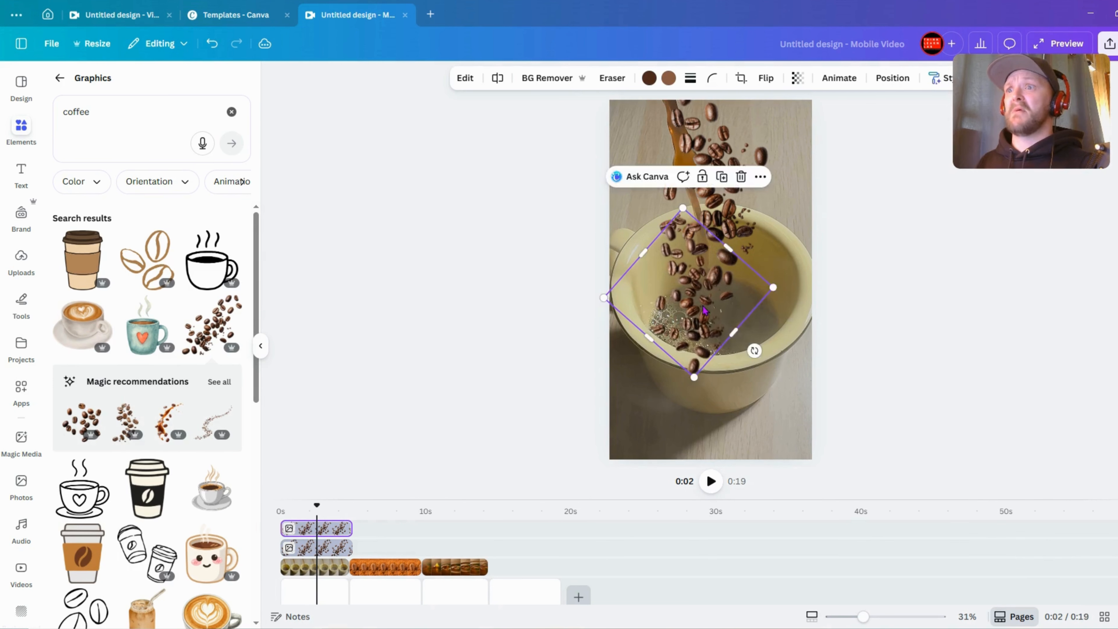
pyautogui.moveTo(713, 290); pyautogui.dragTo(695, 240)
pyautogui.moveTo(748, 290); pyautogui.dragTo(757, 301)
# Duplicate the beans graphic again, rotate the copy the opposite way and place it enlarged over the cup's lower right
pyautogui.click(714, 115)
pyautogui.moveTo(786, 375); pyautogui.dragTo(678, 240)
pyautogui.moveTo(769, 315); pyautogui.dragTo(879, 313)
pyautogui.moveTo(706, 224); pyautogui.dragTo(679, 249)
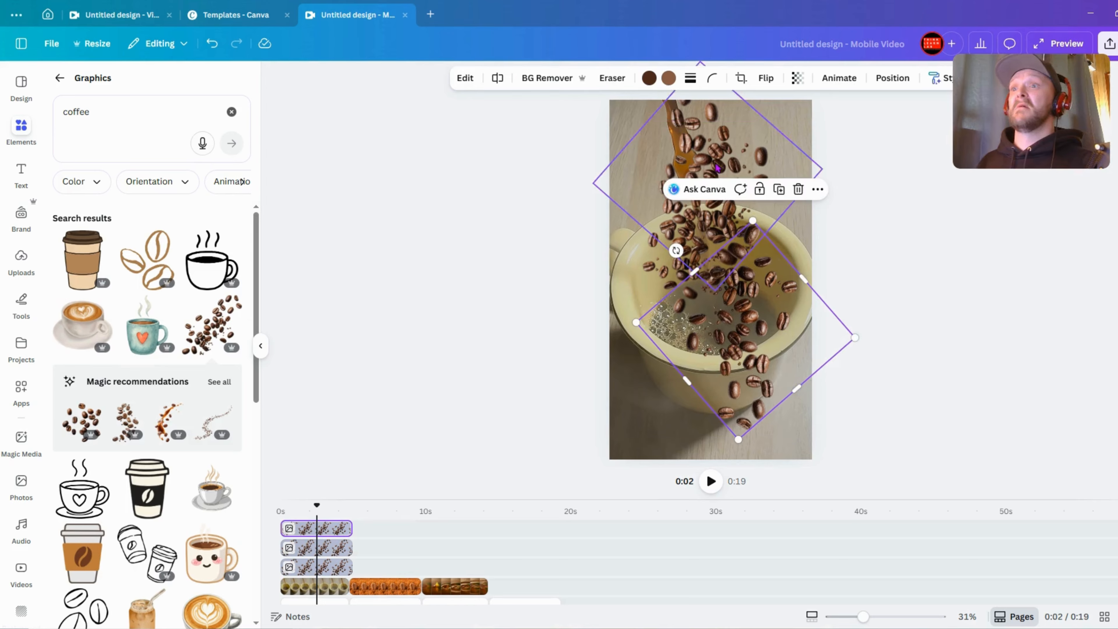
# Add a fourth copy of the beans graphic, slightly smaller, over the cup's lower left
pyautogui.click(779, 190)
pyautogui.moveTo(794, 424); pyautogui.dragTo(702, 400)
pyautogui.moveTo(806, 397); pyautogui.dragTo(777, 388)
pyautogui.moveTo(682, 392); pyautogui.dragTo(687, 354)
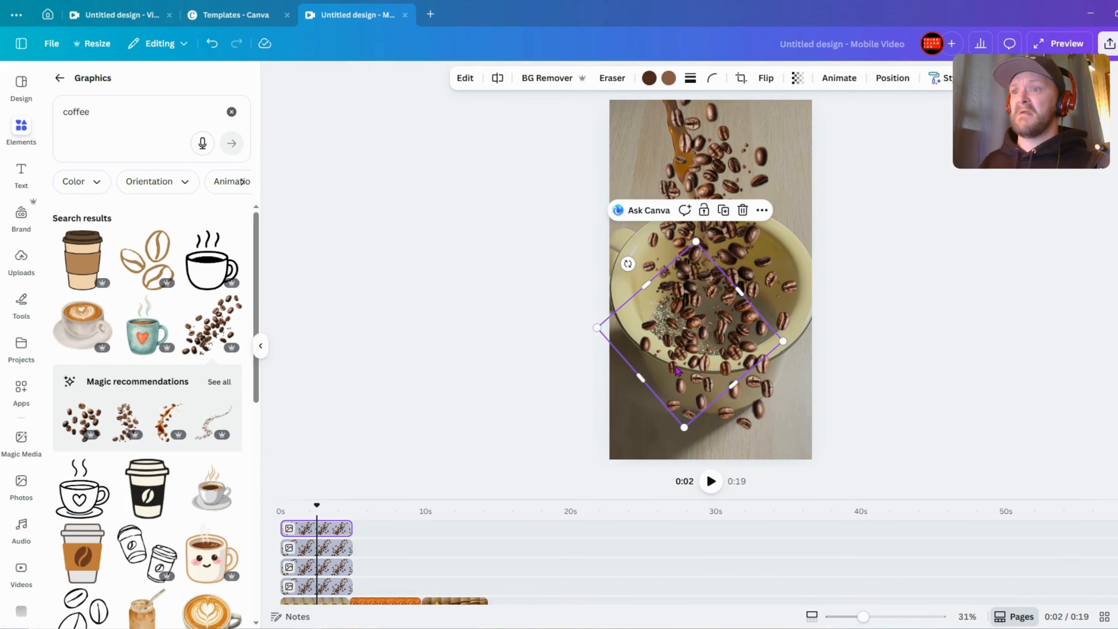
pyautogui.click(725, 213)
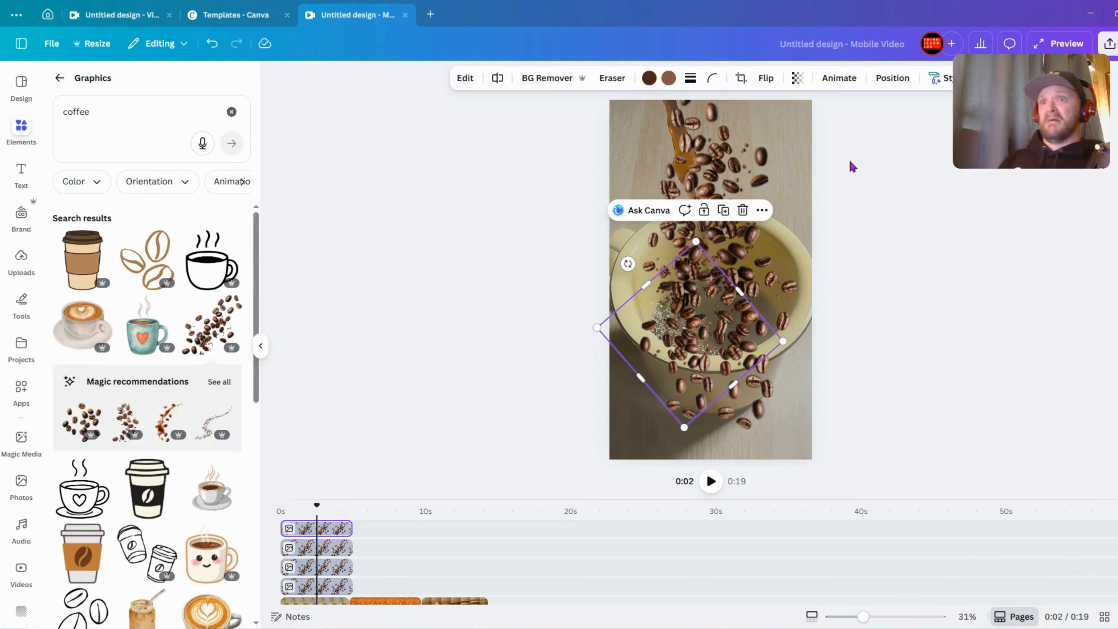
# Group the four coffee beans graphics and move the group up beyond the canvas's top edge
pyautogui.moveTo(844, 128); pyautogui.dragTo(752, 418)
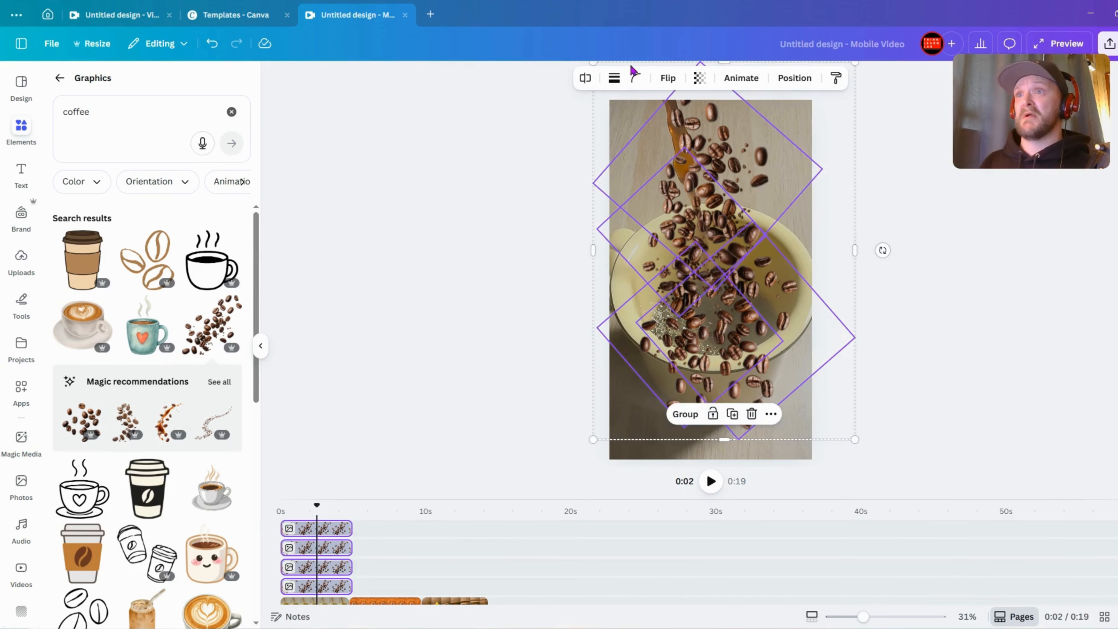
pyautogui.click(685, 413)
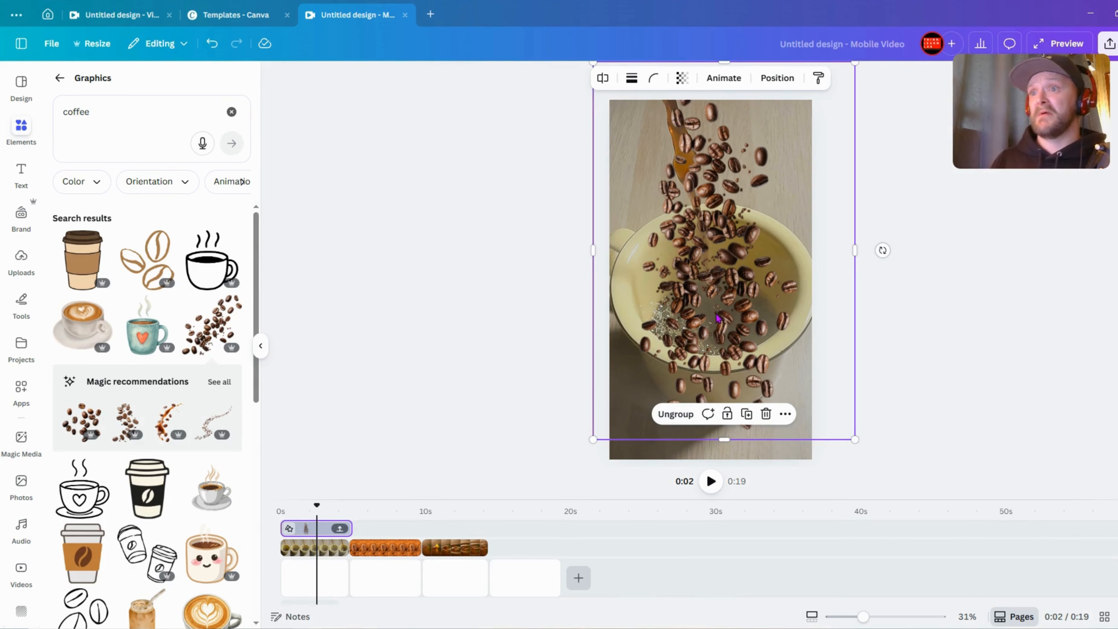
pyautogui.moveTo(717, 317); pyautogui.dragTo(754, 36)
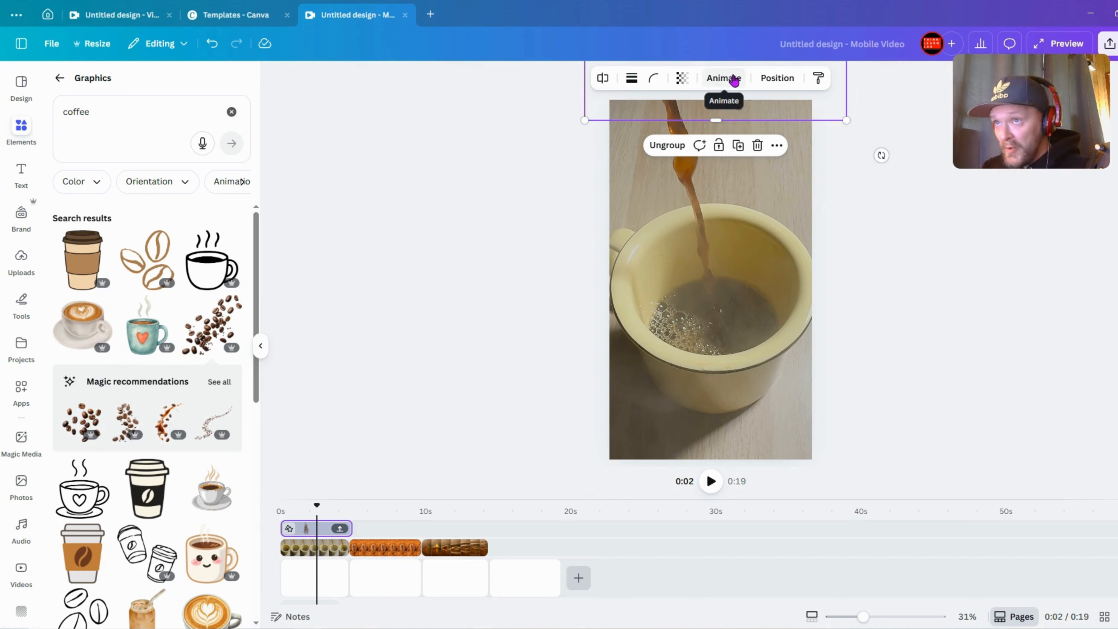
# Create a custom path animation for the bean group that falls from above the canvas past its bottom edge, replacing the first attempted path
pyautogui.click(731, 79)
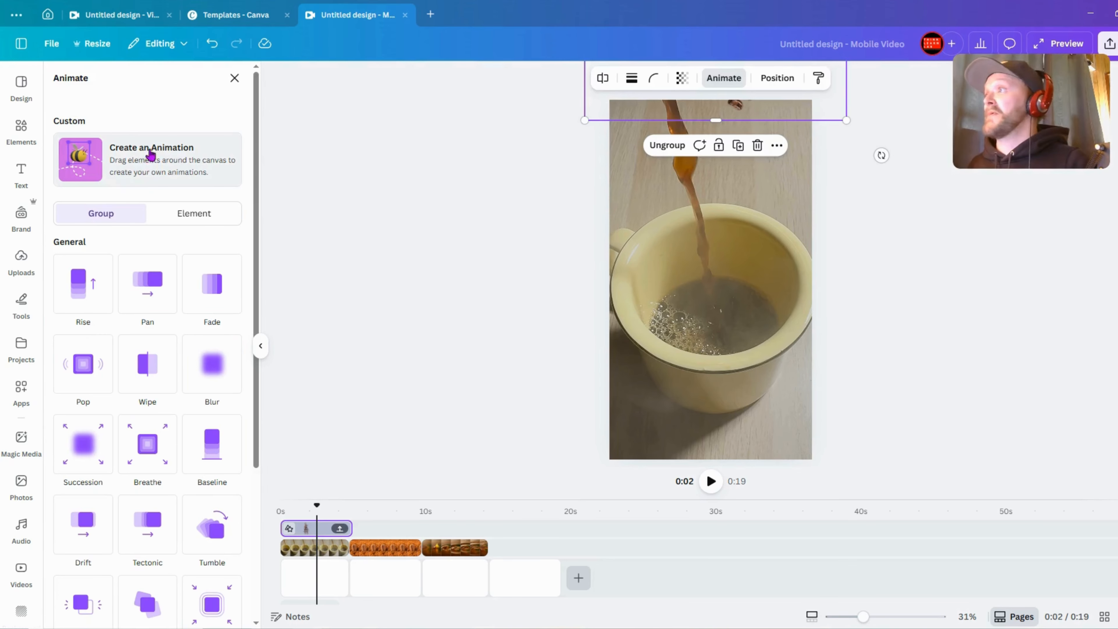
pyautogui.click(150, 154)
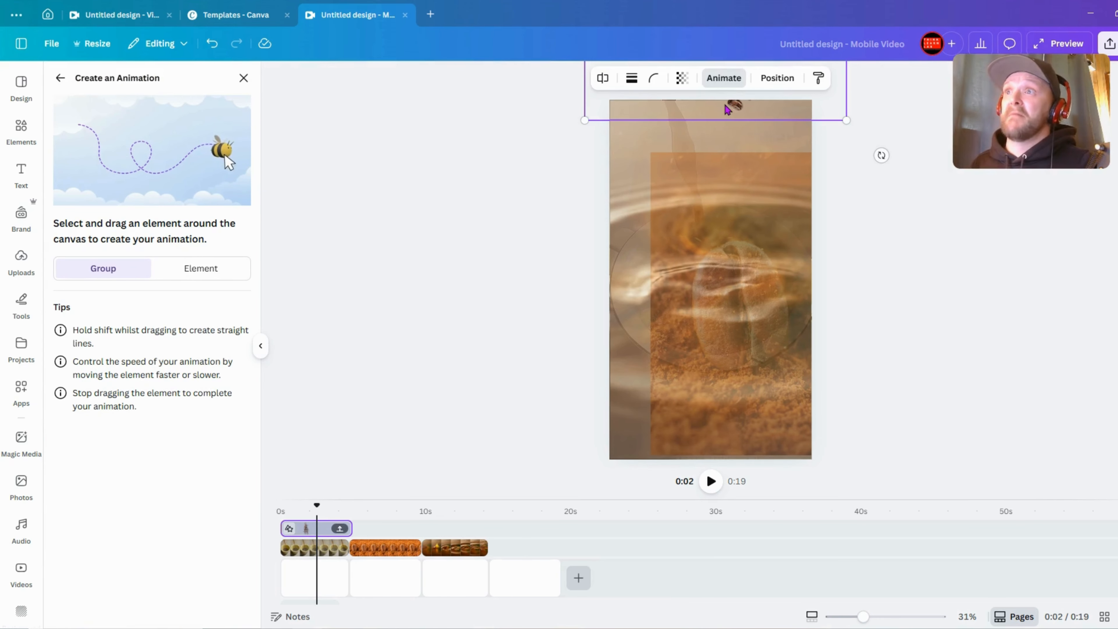
pyautogui.moveTo(727, 109)
pyautogui.mouseDown()
pyautogui.moveTo(712, 258)
pyautogui.moveTo(733, 368)
pyautogui.moveTo(707, 453)
pyautogui.mouseUp()
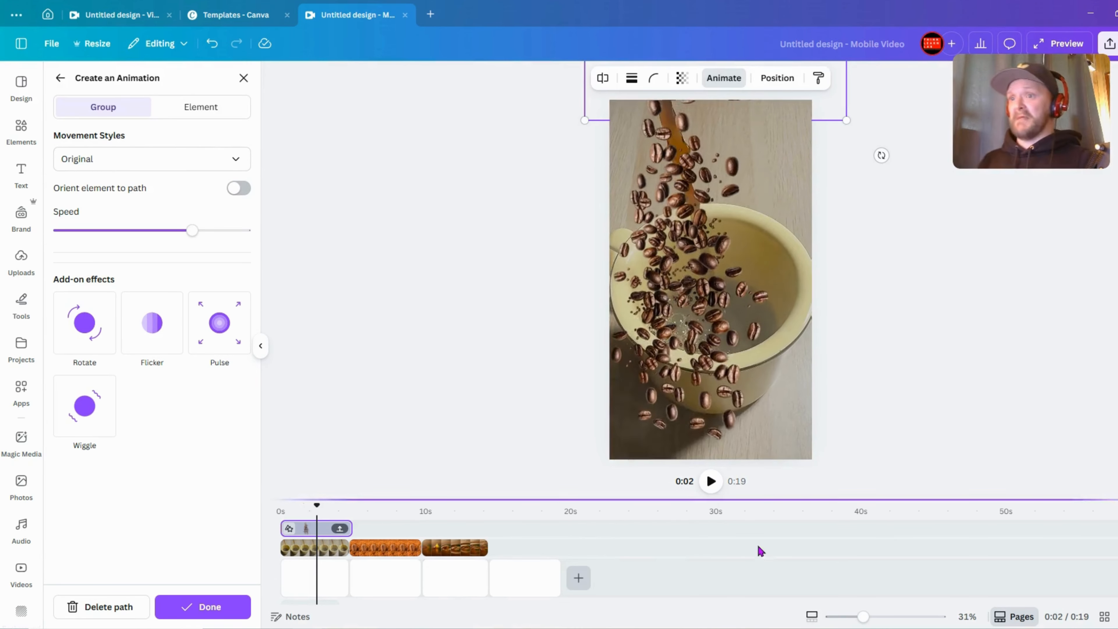
pyautogui.click(122, 607)
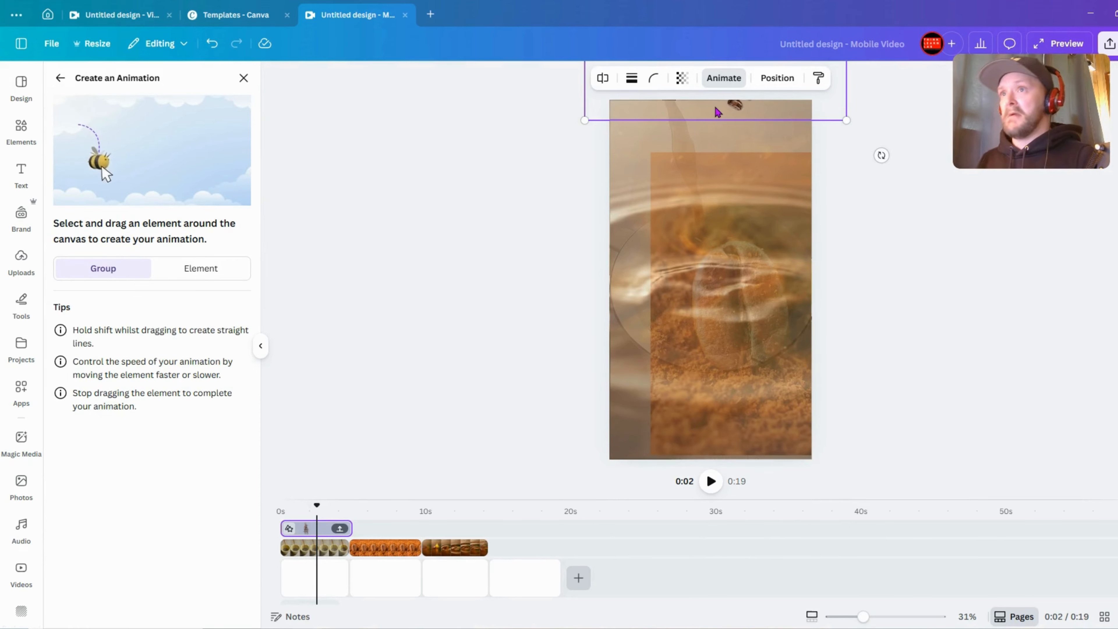
pyautogui.moveTo(716, 112)
pyautogui.mouseDown()
pyautogui.moveTo(725, 183)
pyautogui.moveTo(698, 276)
pyautogui.moveTo(712, 363)
pyautogui.moveTo(691, 583)
pyautogui.mouseUp()
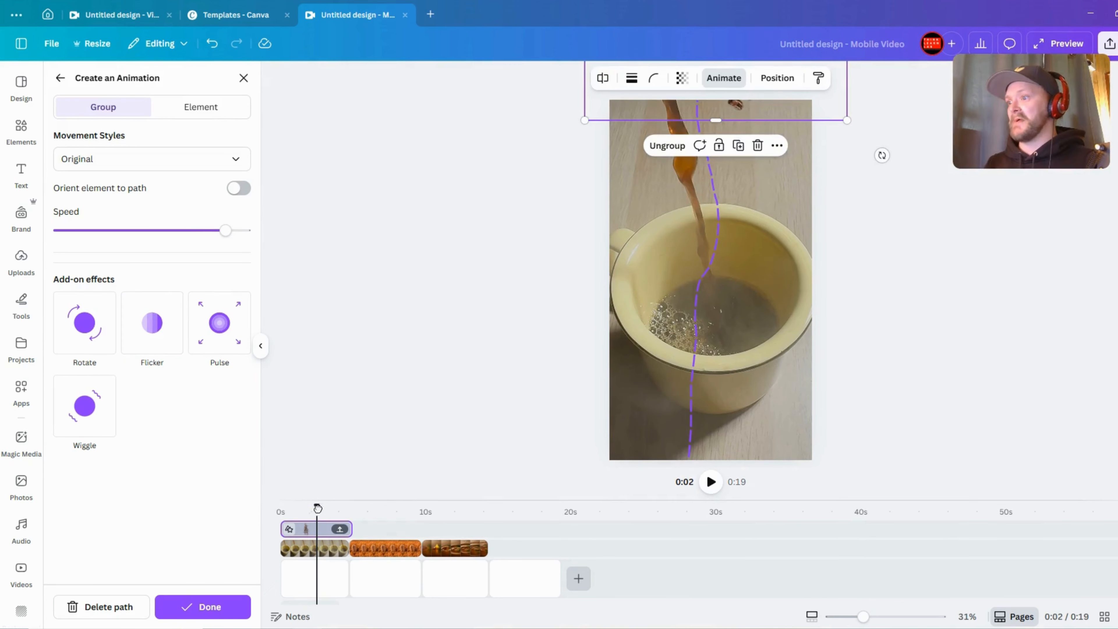
# Play the falling beans animation from the start of the video and rewind to the beginning
pyautogui.moveTo(317, 506); pyautogui.dragTo(259, 515)
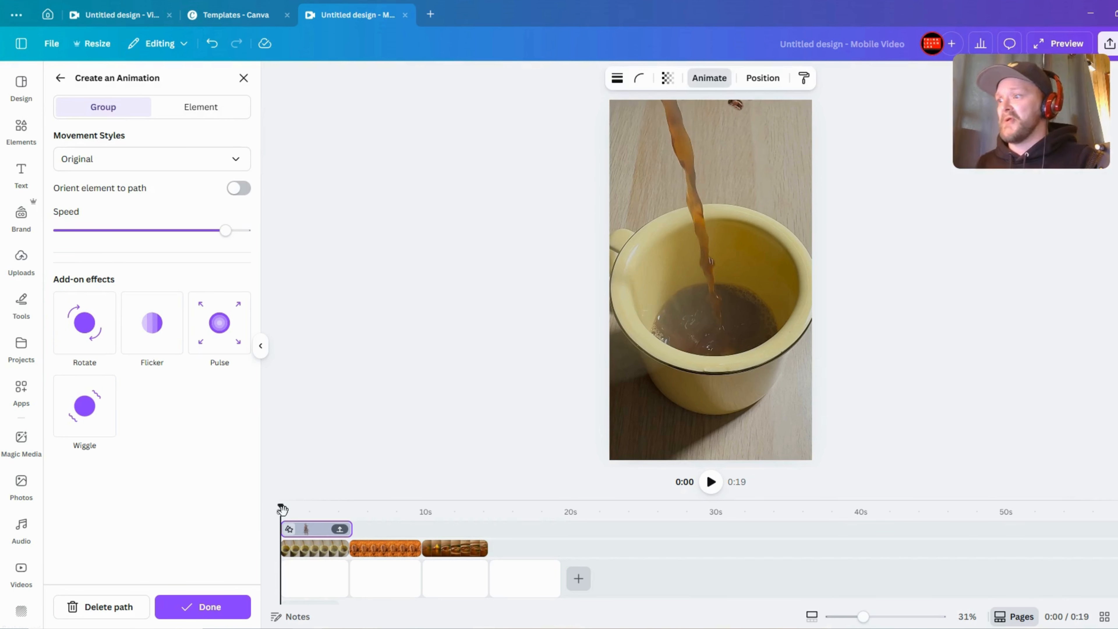
pyautogui.press('space')
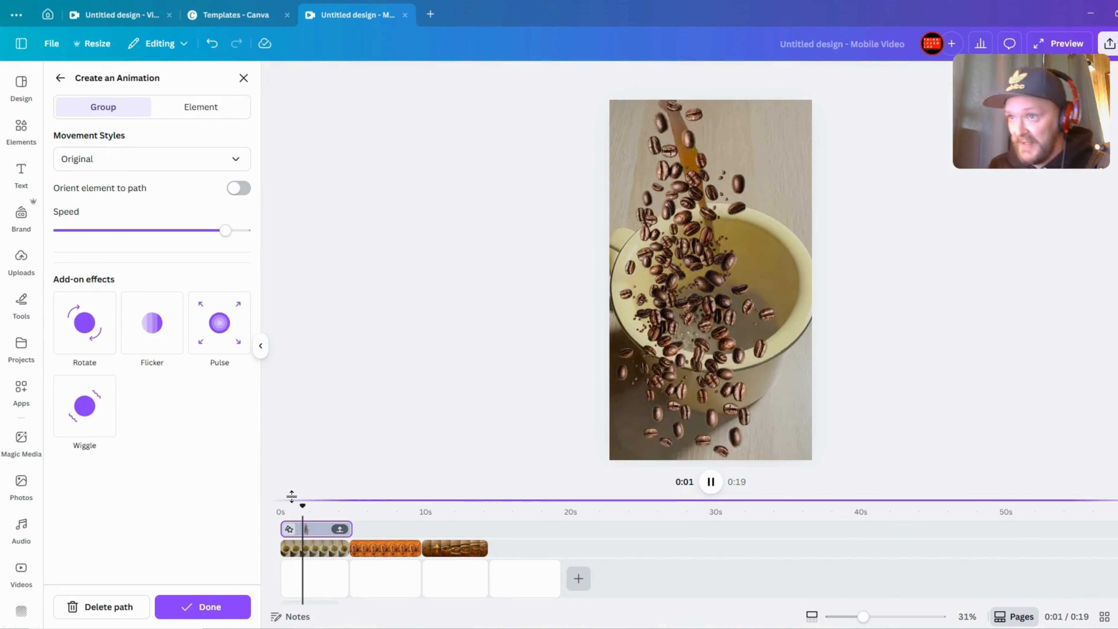
pyautogui.press('space')
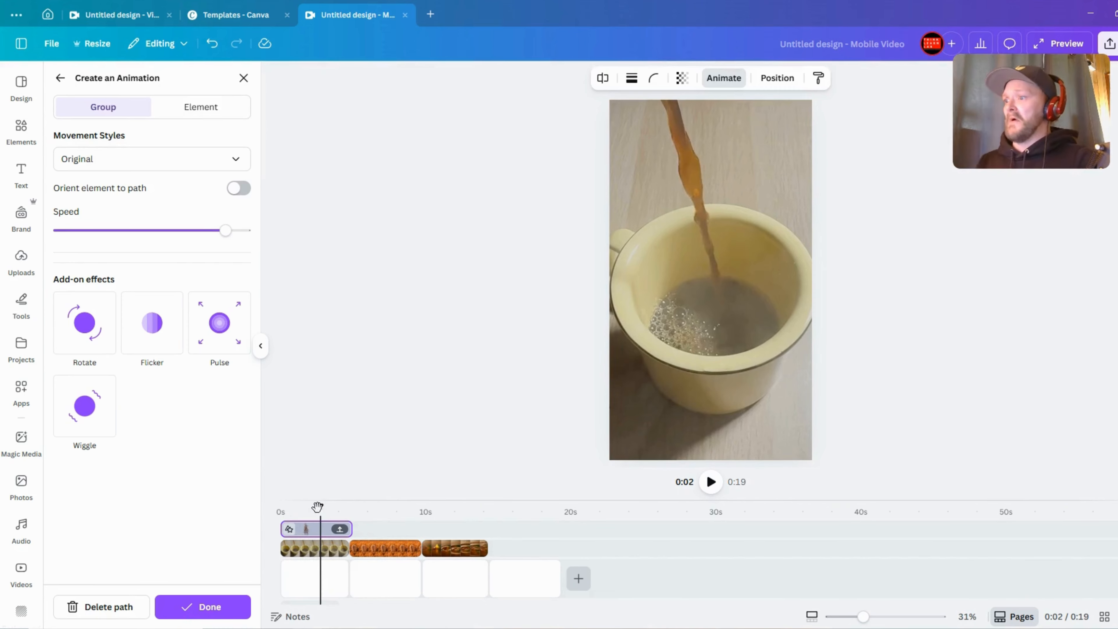
pyautogui.moveTo(317, 506); pyautogui.dragTo(280, 506)
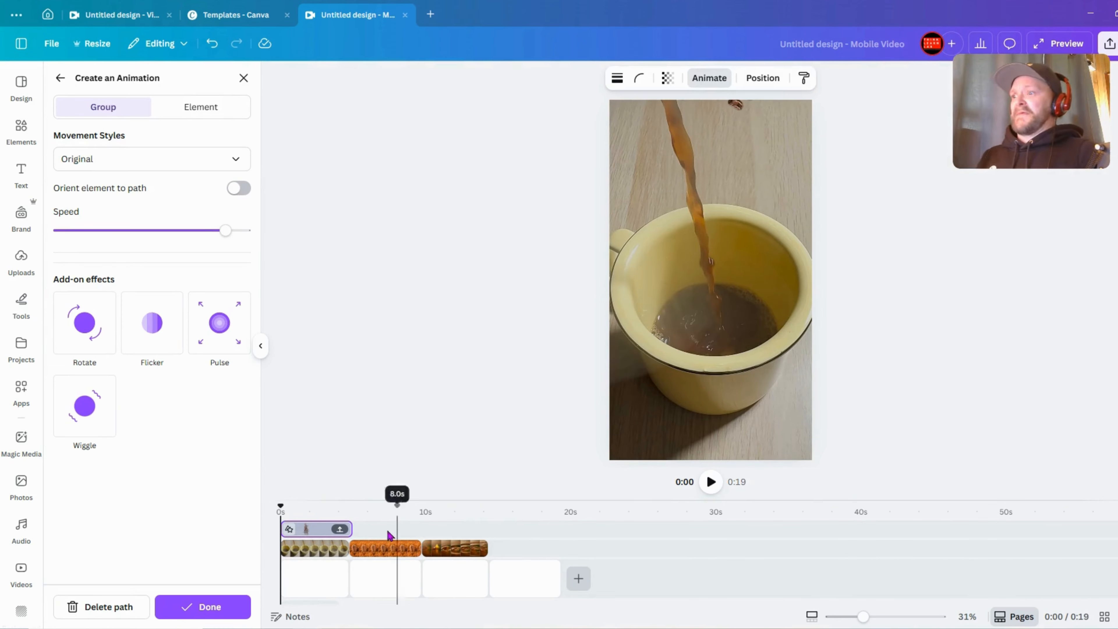
# Shrink and duplicate the coffee beans group, placing the slightly rotated copy above the canvas's top edge on the right side
pyautogui.click(302, 529)
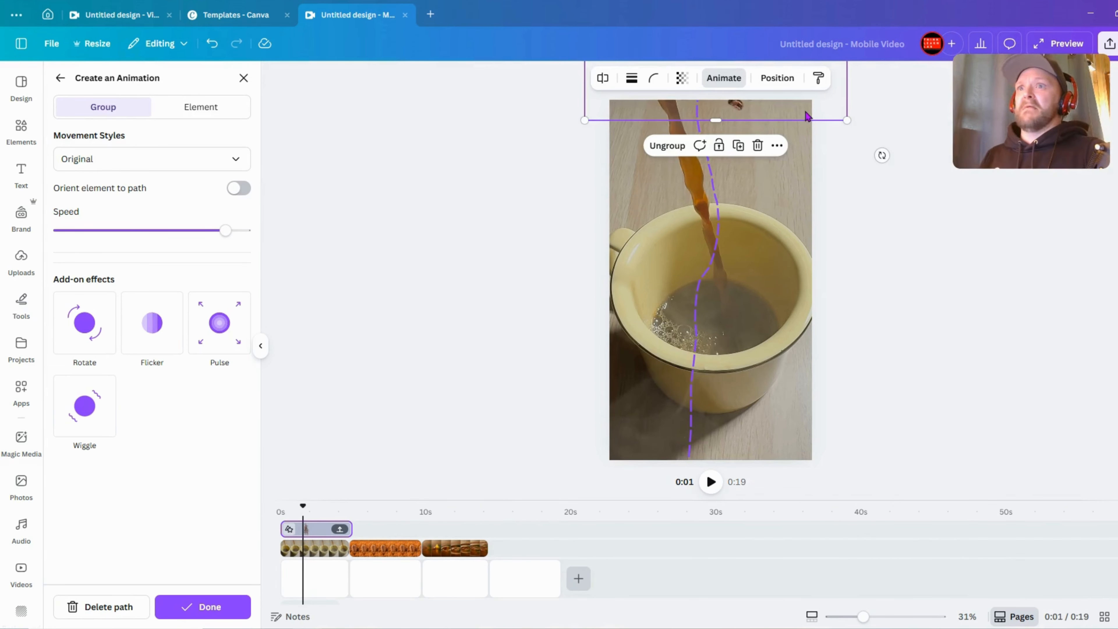
pyautogui.moveTo(807, 115); pyautogui.dragTo(806, 281)
pyautogui.click(686, 263)
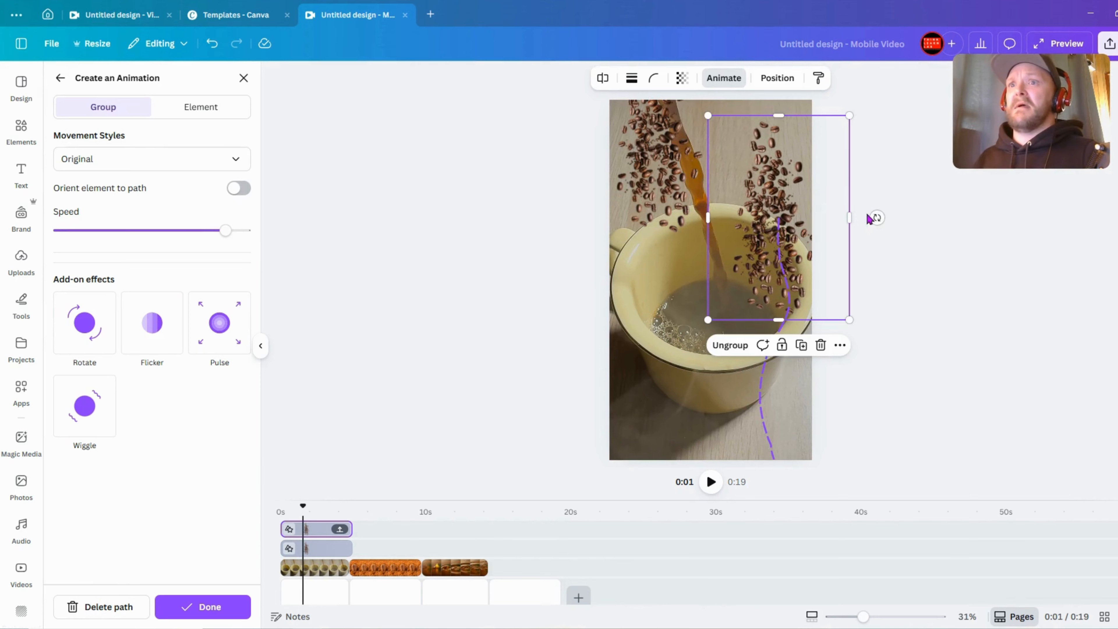
pyautogui.moveTo(871, 217); pyautogui.dragTo(869, 229)
pyautogui.moveTo(766, 269); pyautogui.dragTo(766, 58)
# Replace the copied bean group's animation path with a new winding one falling from above the canvas past its bottom edge
pyautogui.click(104, 608)
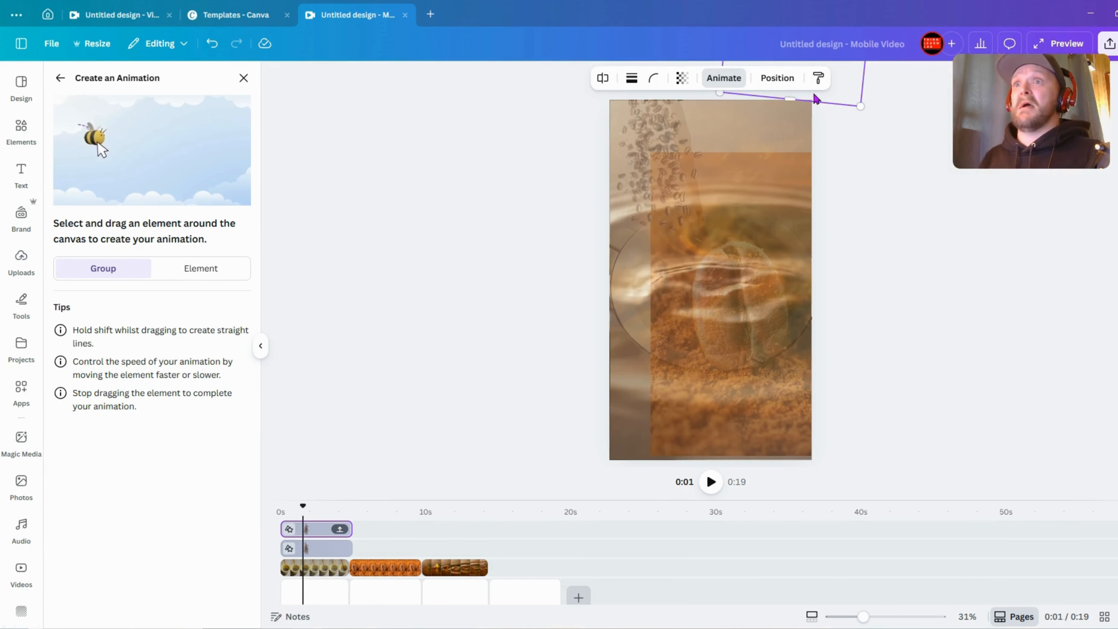
pyautogui.moveTo(813, 95)
pyautogui.mouseDown()
pyautogui.moveTo(754, 212)
pyautogui.moveTo(769, 291)
pyautogui.moveTo(735, 395)
pyautogui.moveTo(798, 500)
pyautogui.mouseUp()
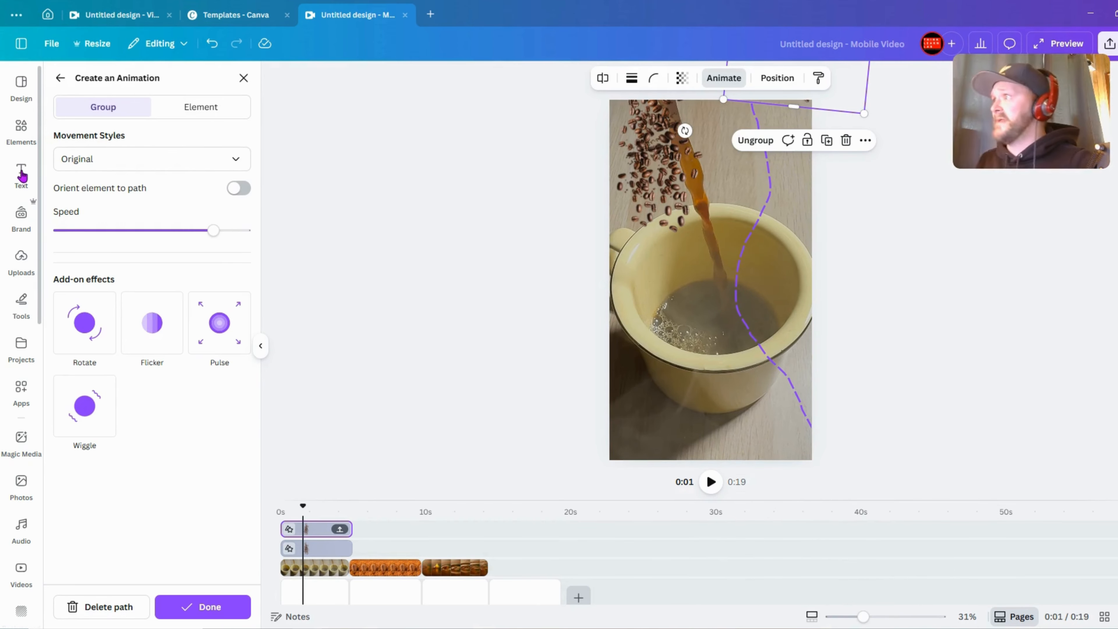
pyautogui.moveTo(304, 505); pyautogui.dragTo(310, 545)
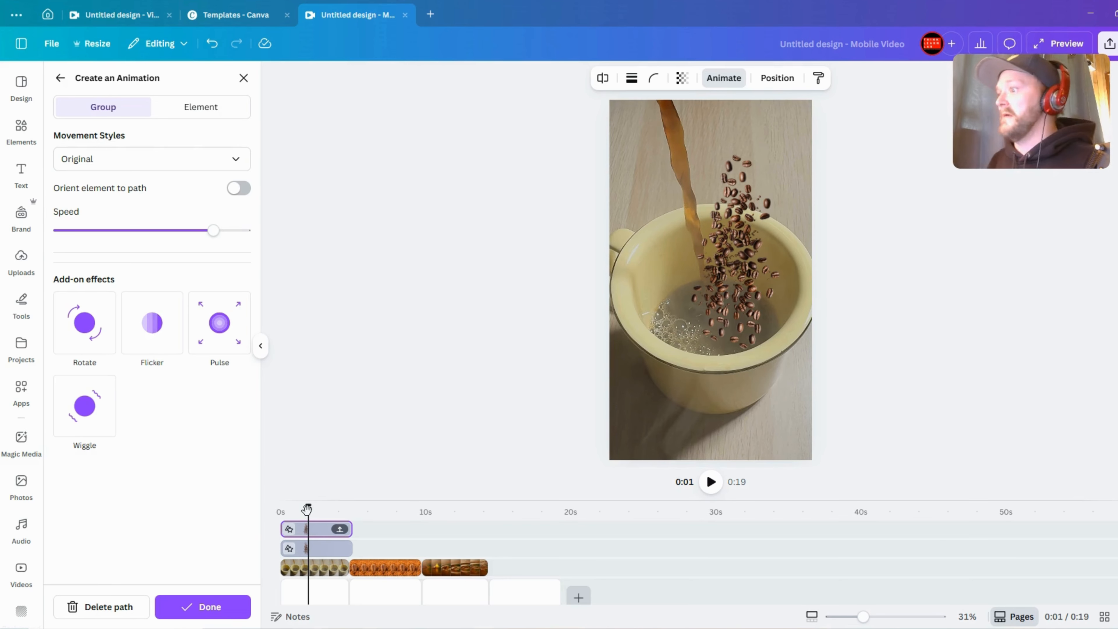
# Add a text box reading "coffee is Life" centred over the coffee cup
pyautogui.click(20, 129)
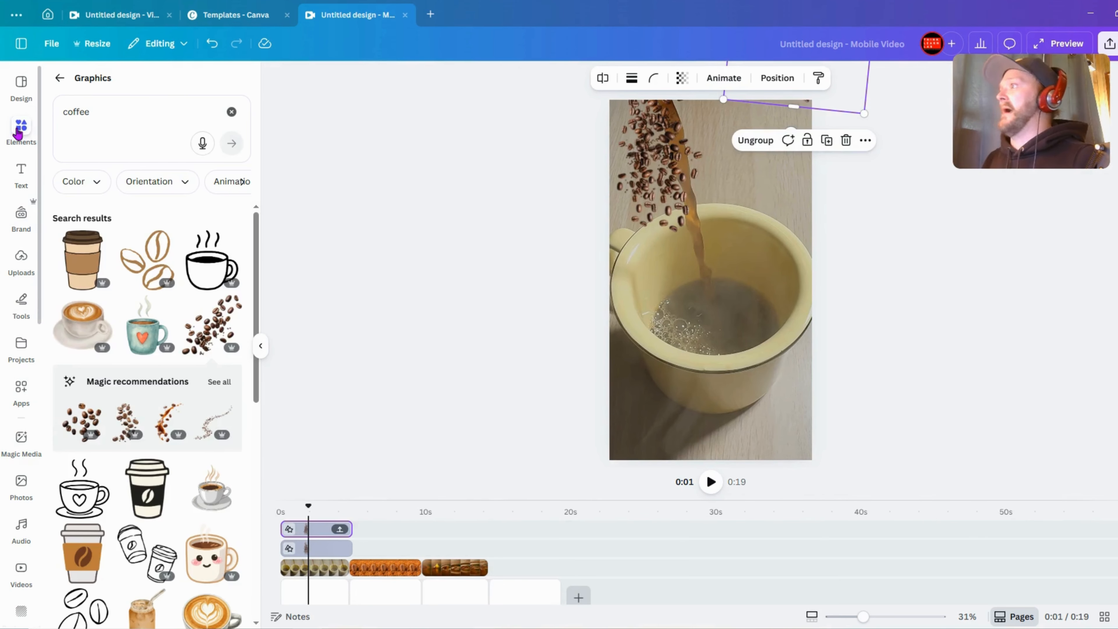
pyautogui.click(22, 174)
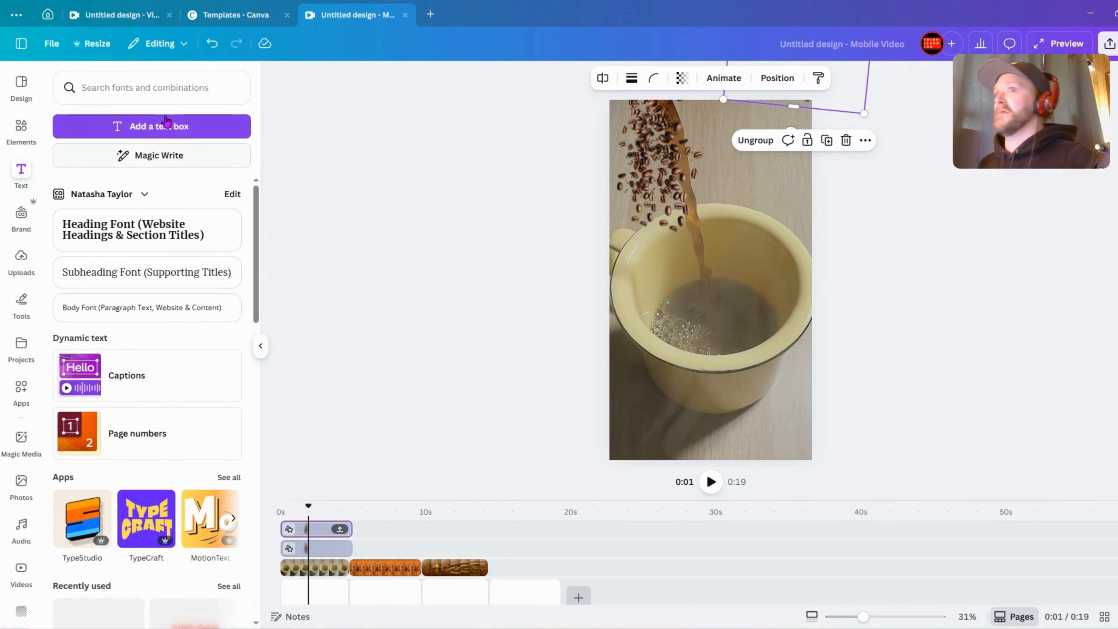
pyautogui.click(161, 129)
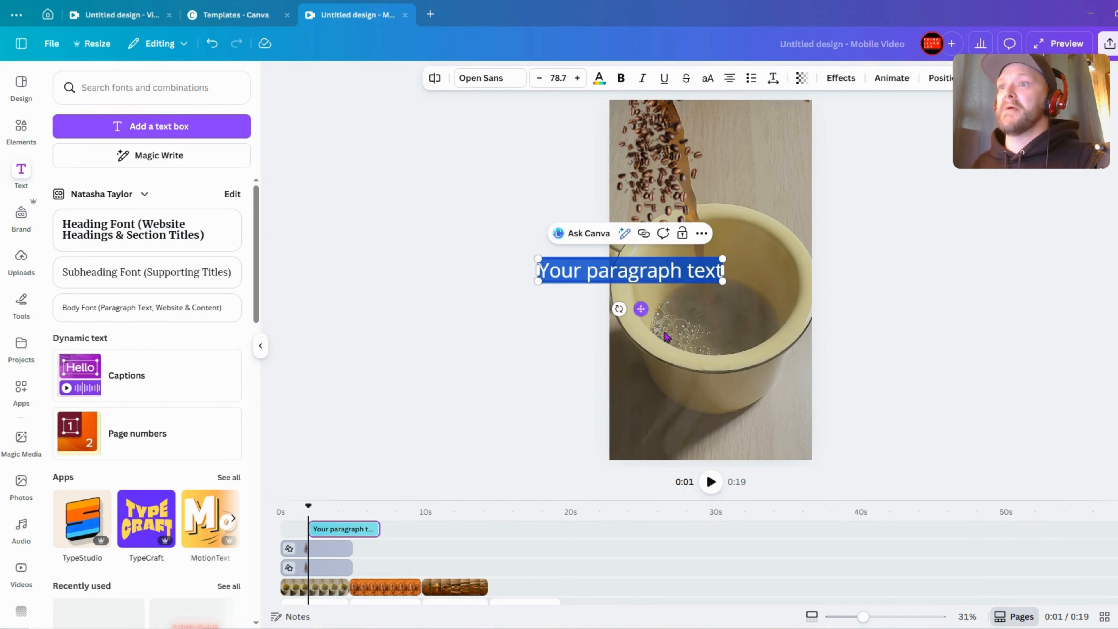
pyautogui.moveTo(661, 254); pyautogui.dragTo(742, 299)
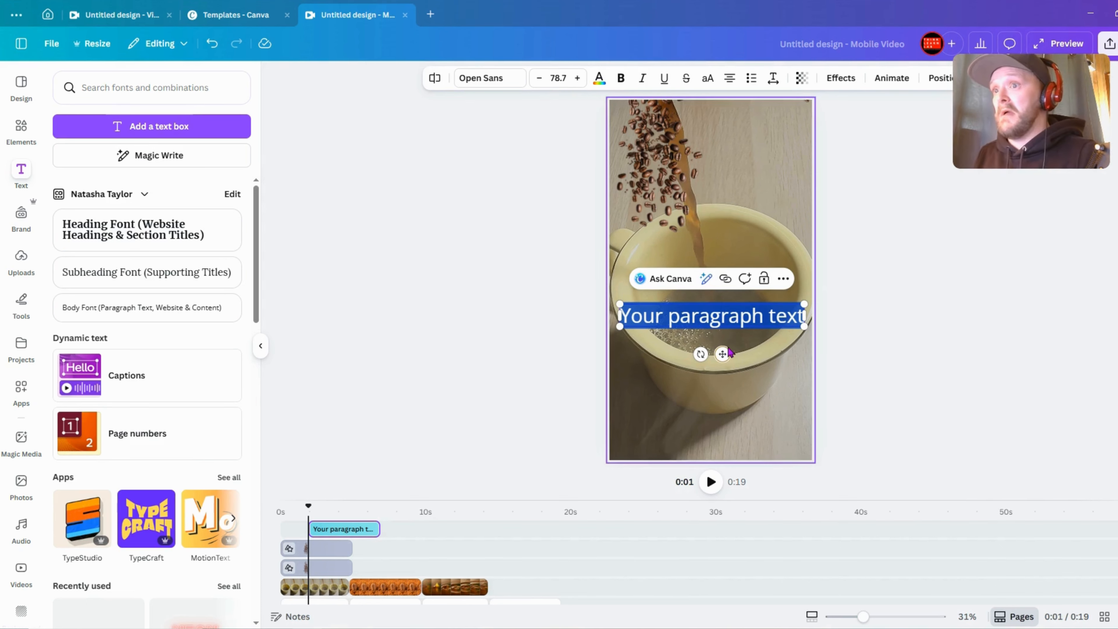
pyautogui.click(736, 323)
pyautogui.doubleClick(736, 322)
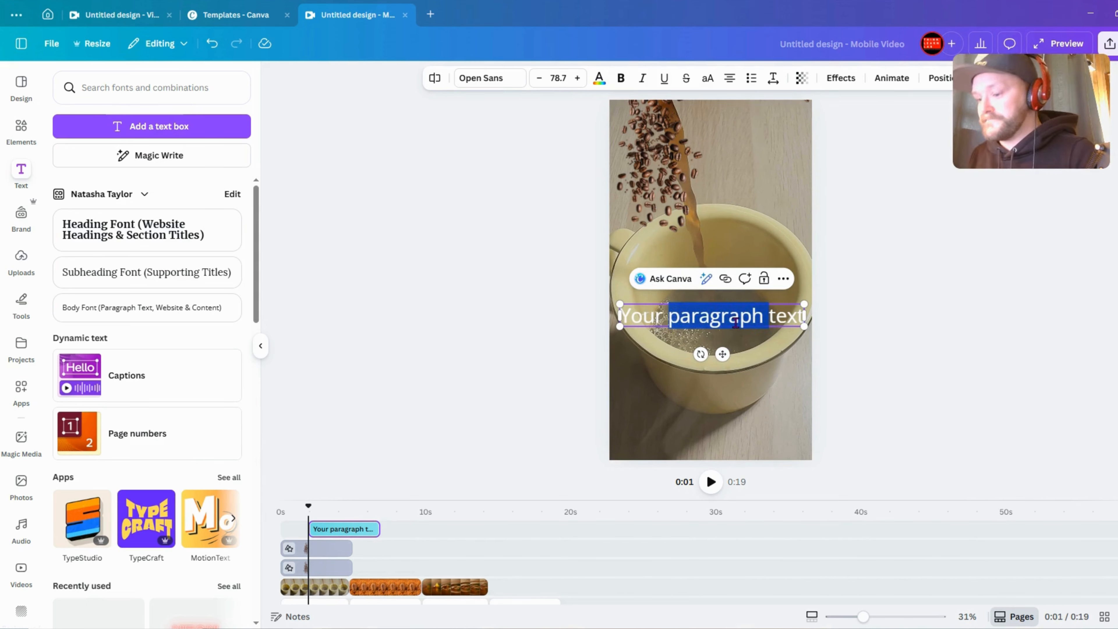
pyautogui.click(736, 323)
pyautogui.tripleClick(735, 323)
pyautogui.write('co')
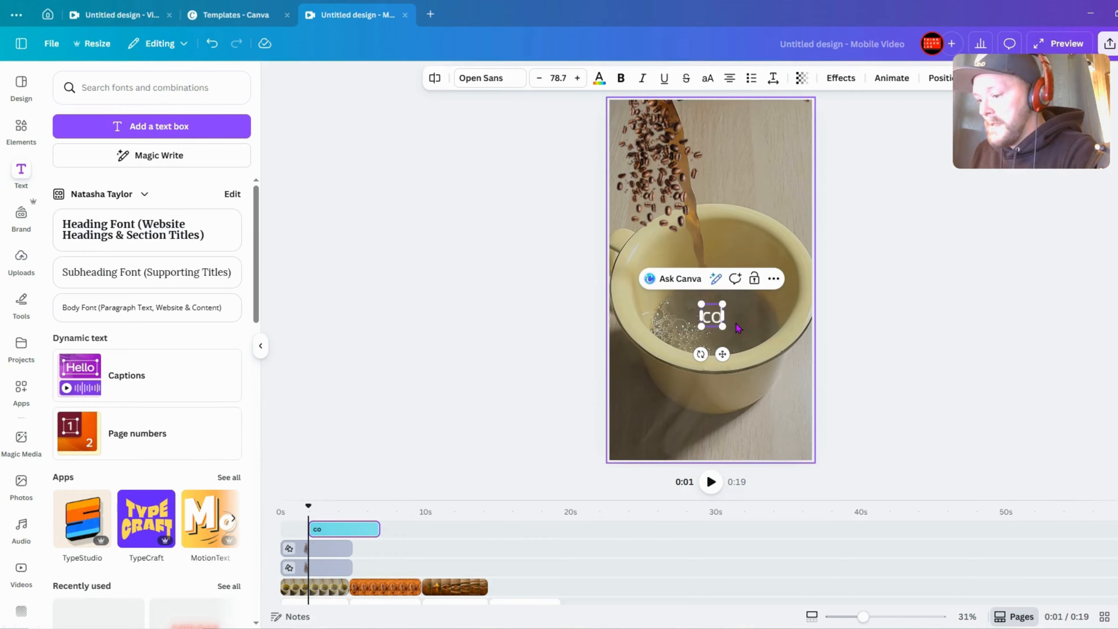
pyautogui.write('ffee i')
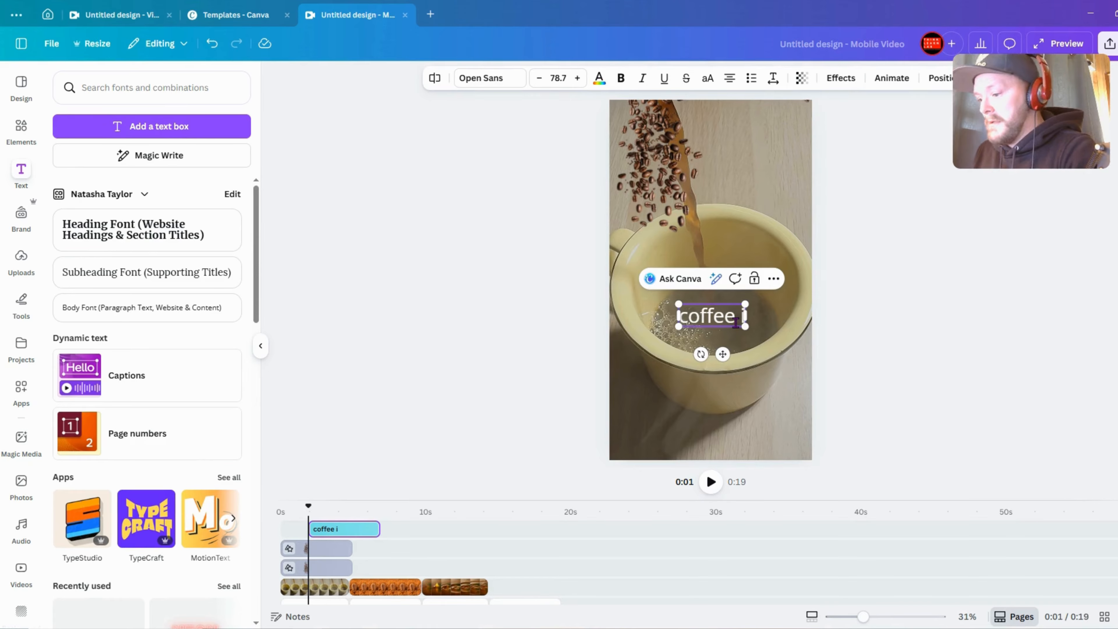
pyautogui.write('s Life')
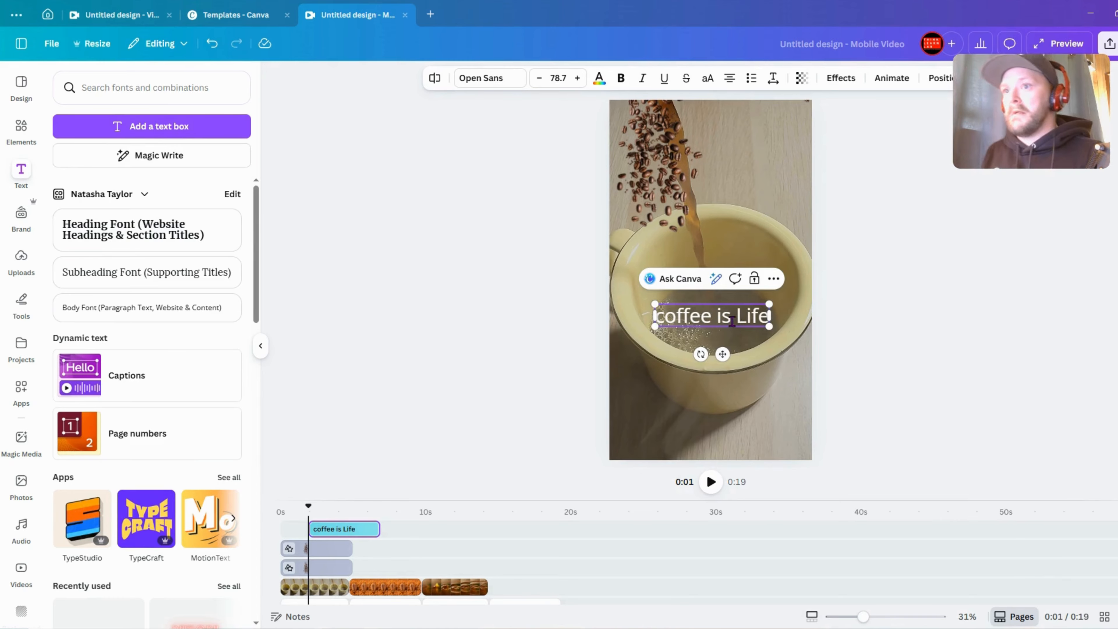
# Enlarge the "coffee is Life" text to size 128 and set its font to Bernier
pyautogui.moveTo(769, 304); pyautogui.dragTo(804, 297)
pyautogui.moveTo(655, 327); pyautogui.dragTo(630, 352)
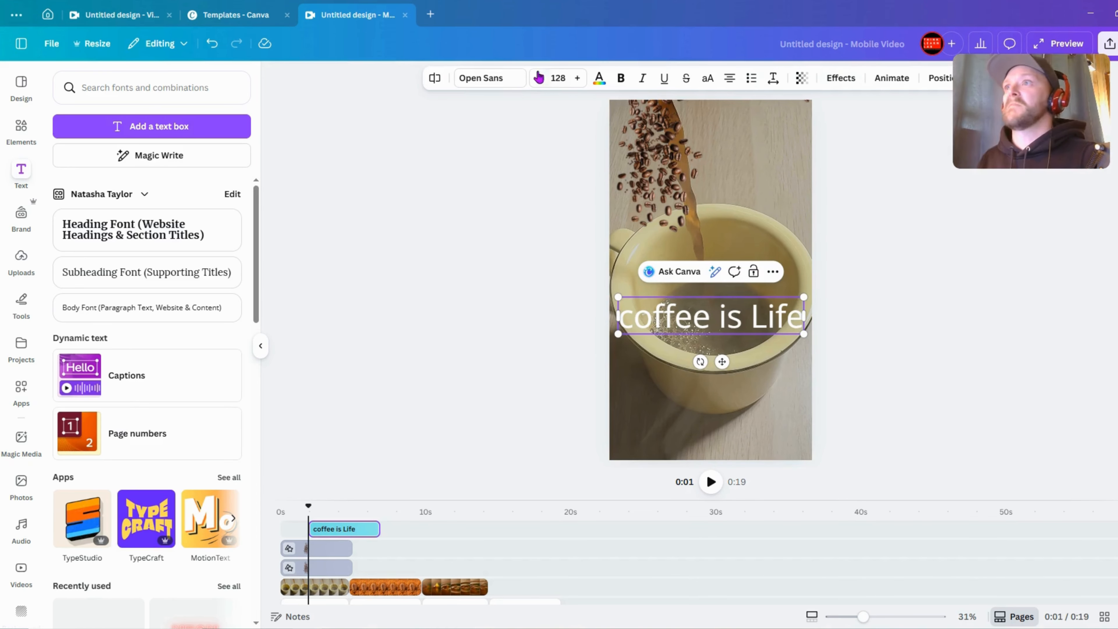
pyautogui.click(488, 84)
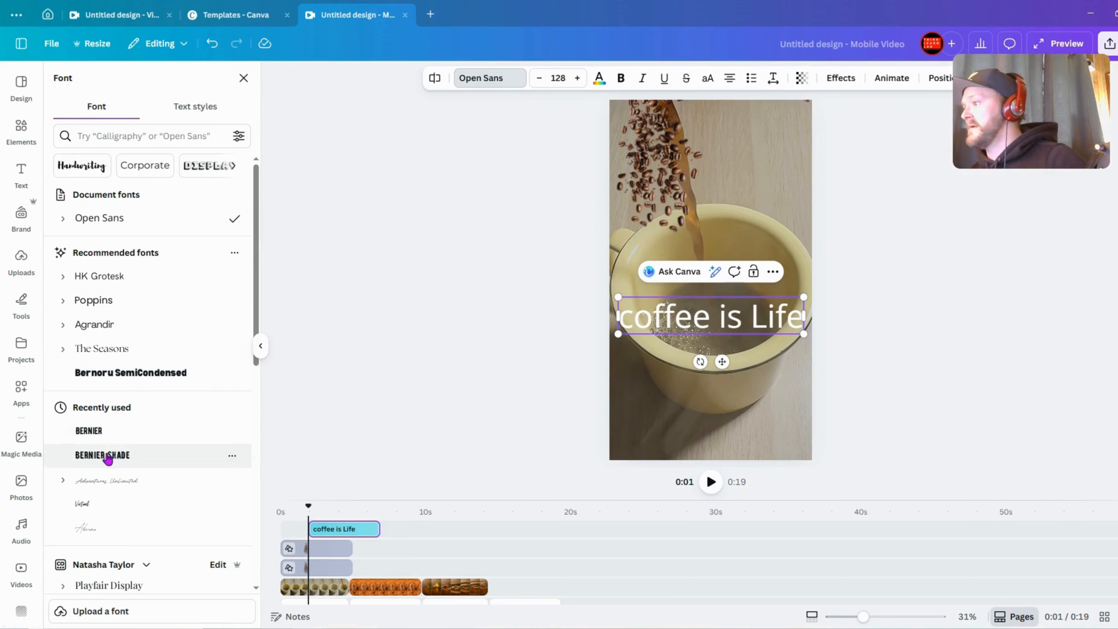
# Apply the Neon effect at intensity 100 to the text after trying the Outline style
pyautogui.click(840, 78)
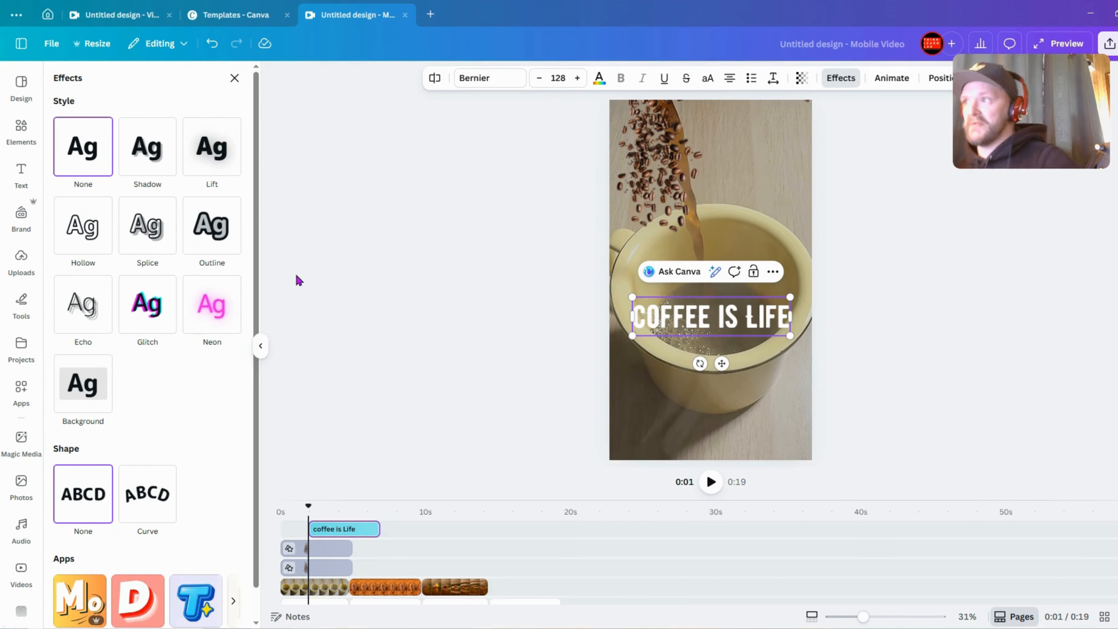
pyautogui.click(222, 228)
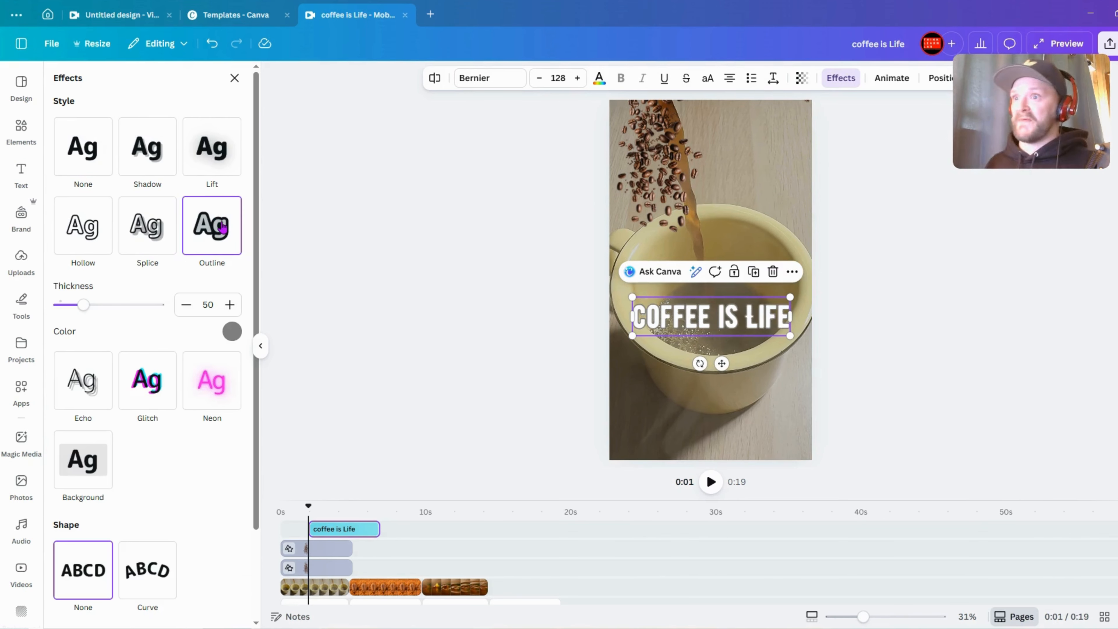
pyautogui.click(216, 386)
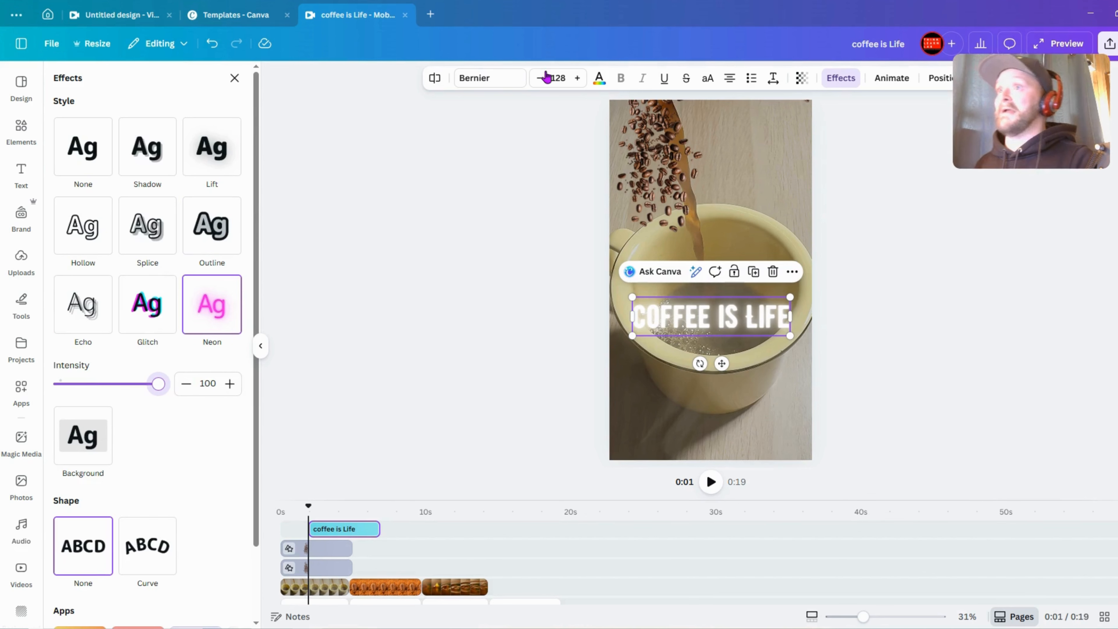
pyautogui.click(805, 78)
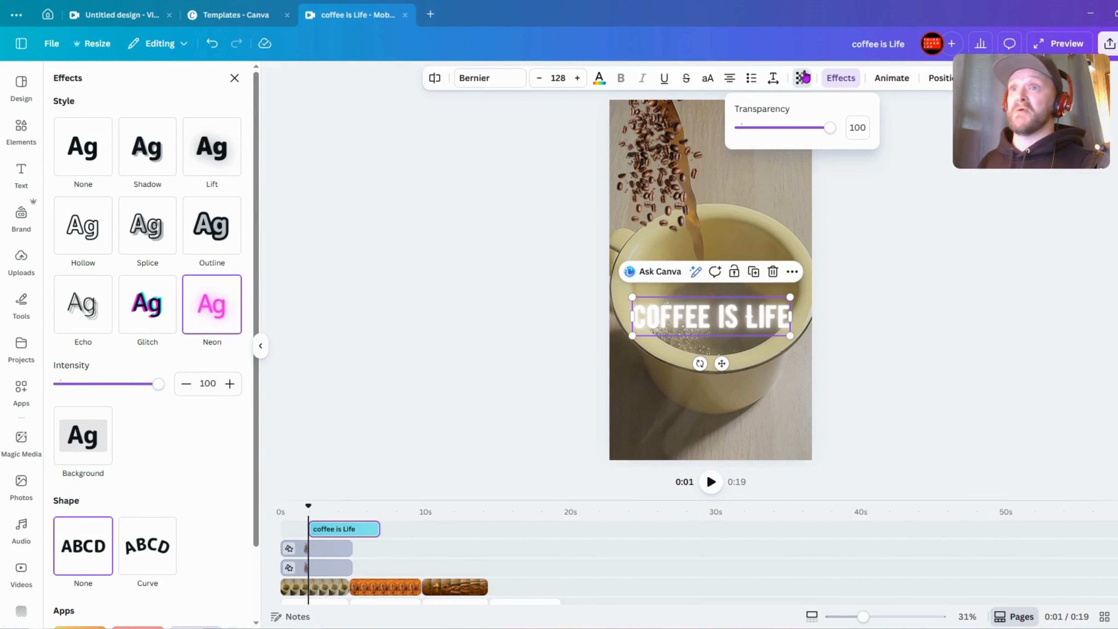
pyautogui.moveTo(819, 138); pyautogui.dragTo(848, 149)
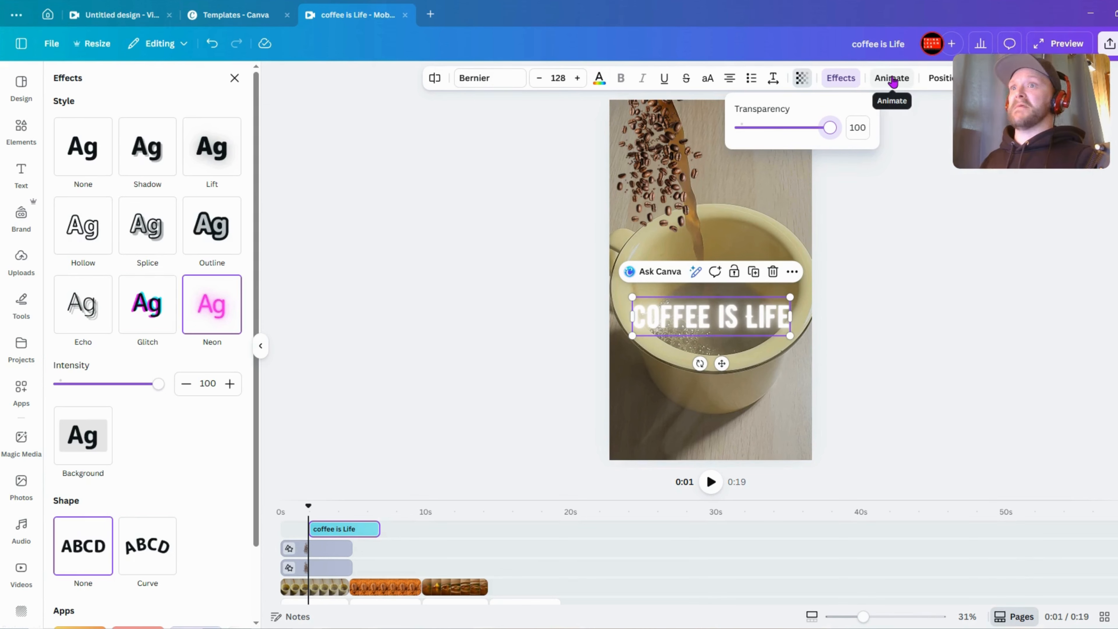
pyautogui.click(599, 80)
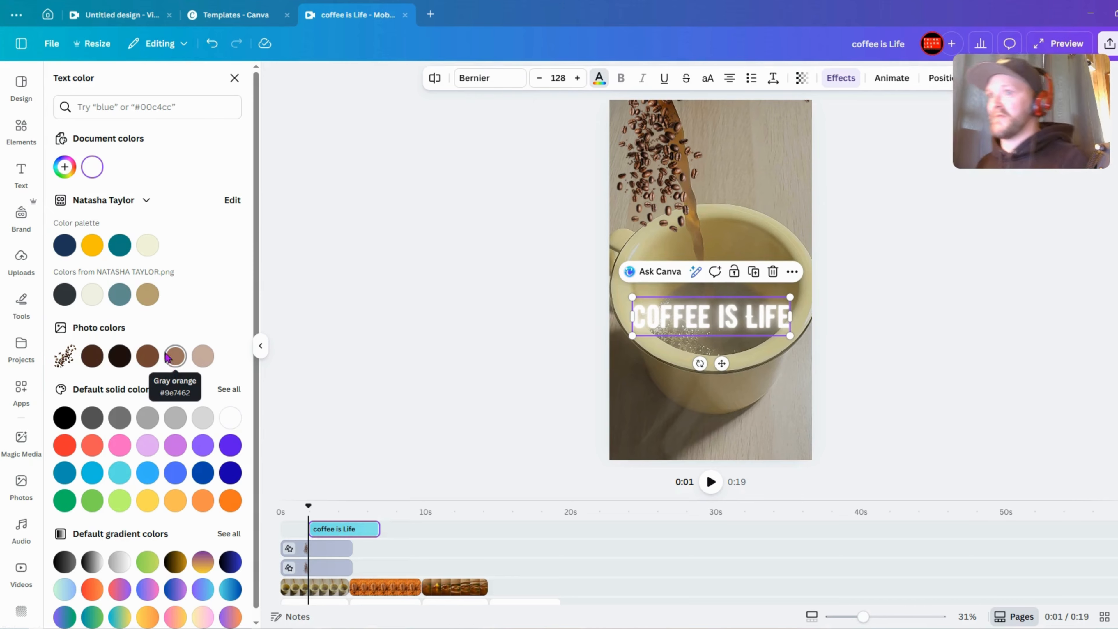
# Move the text clip to the start of the timeline and place the text near the canvas's bottom, below the cup
pyautogui.moveTo(329, 531); pyautogui.dragTo(301, 529)
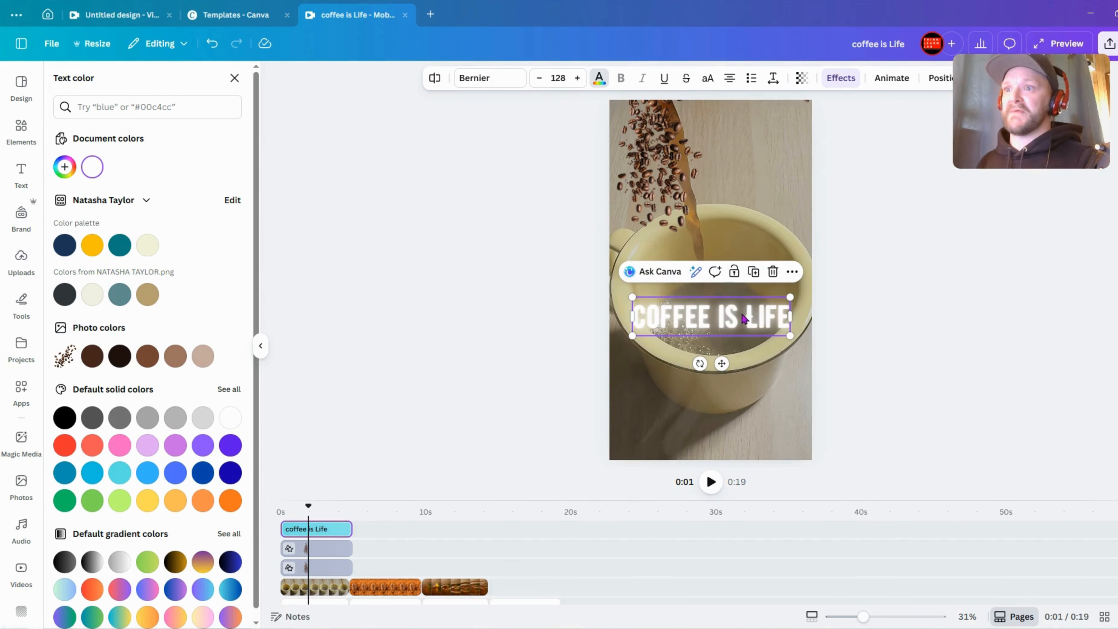
pyautogui.moveTo(748, 315); pyautogui.dragTo(736, 416)
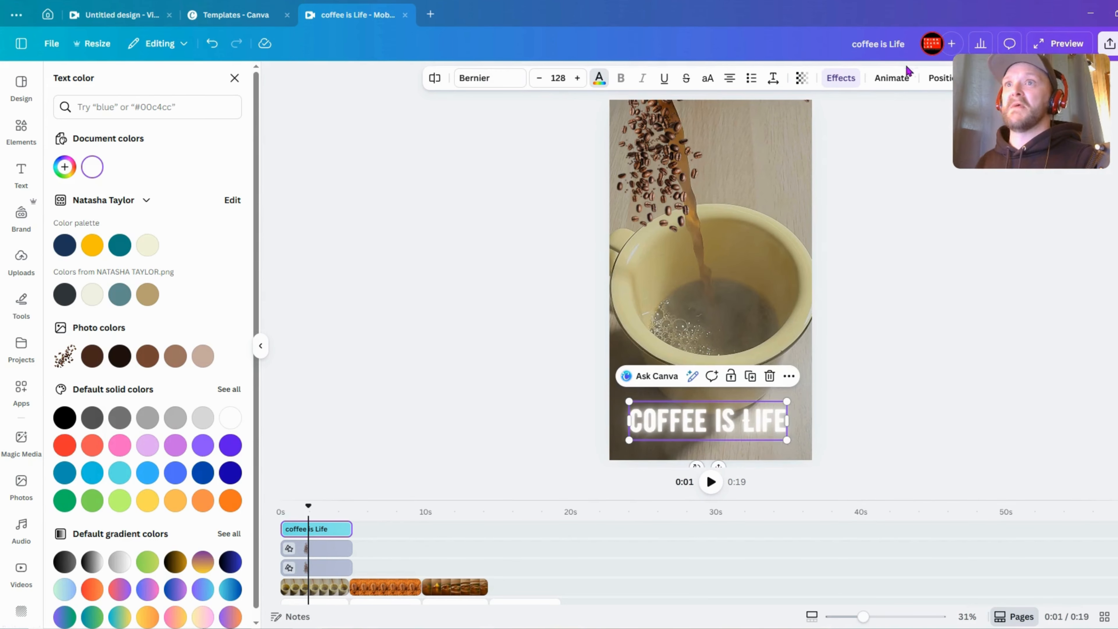
# Animate the "coffee is Life" text with Burst on both enter and exit
pyautogui.click(891, 77)
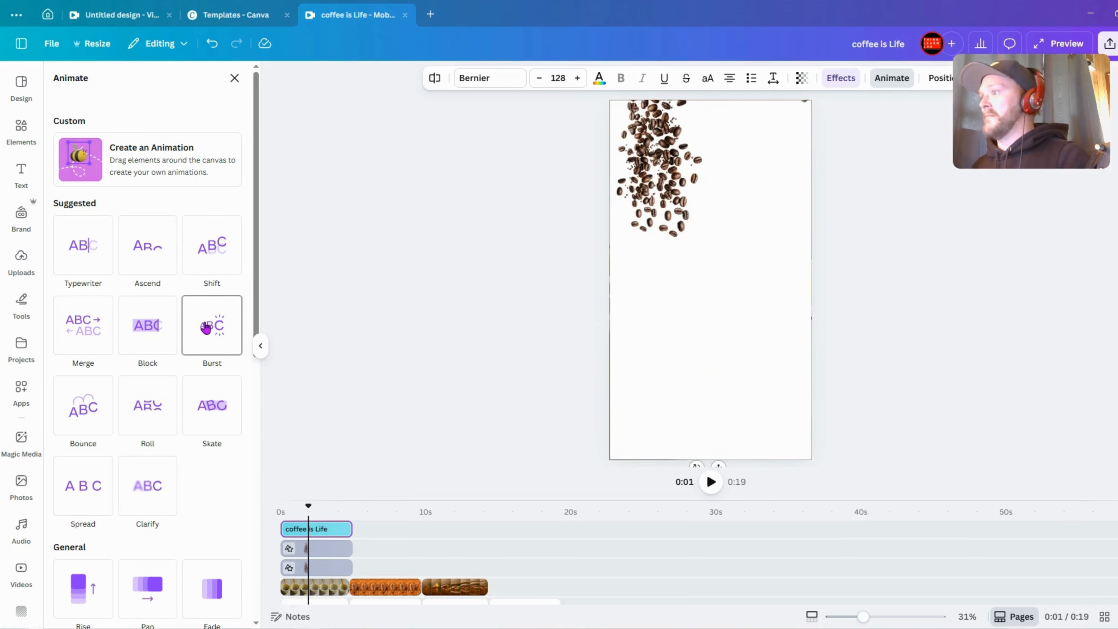
pyautogui.click(211, 326)
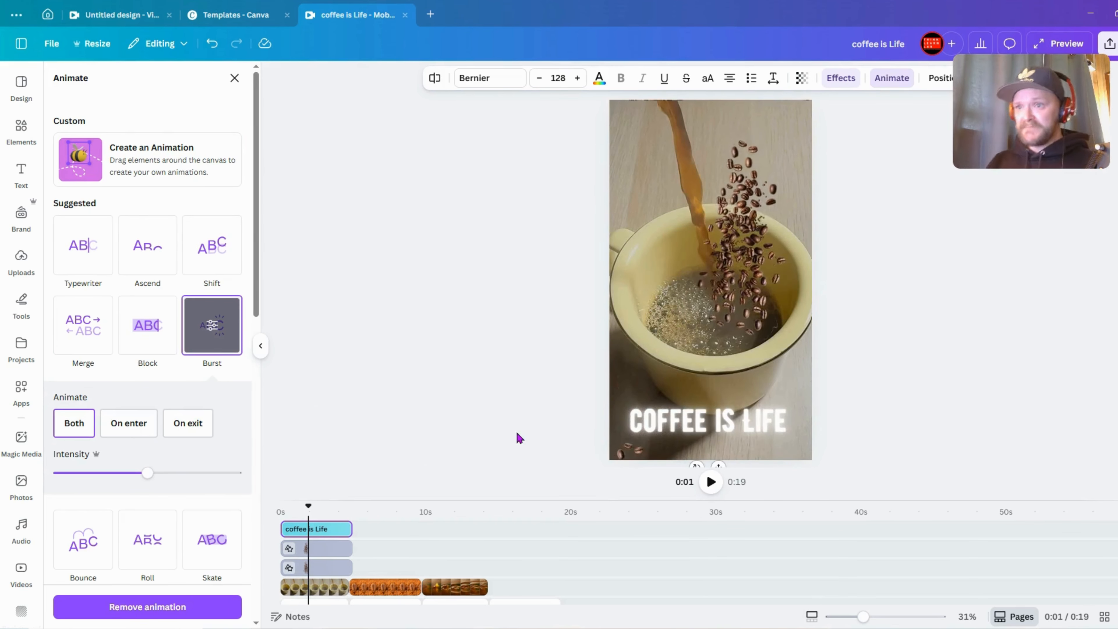
pyautogui.click(68, 434)
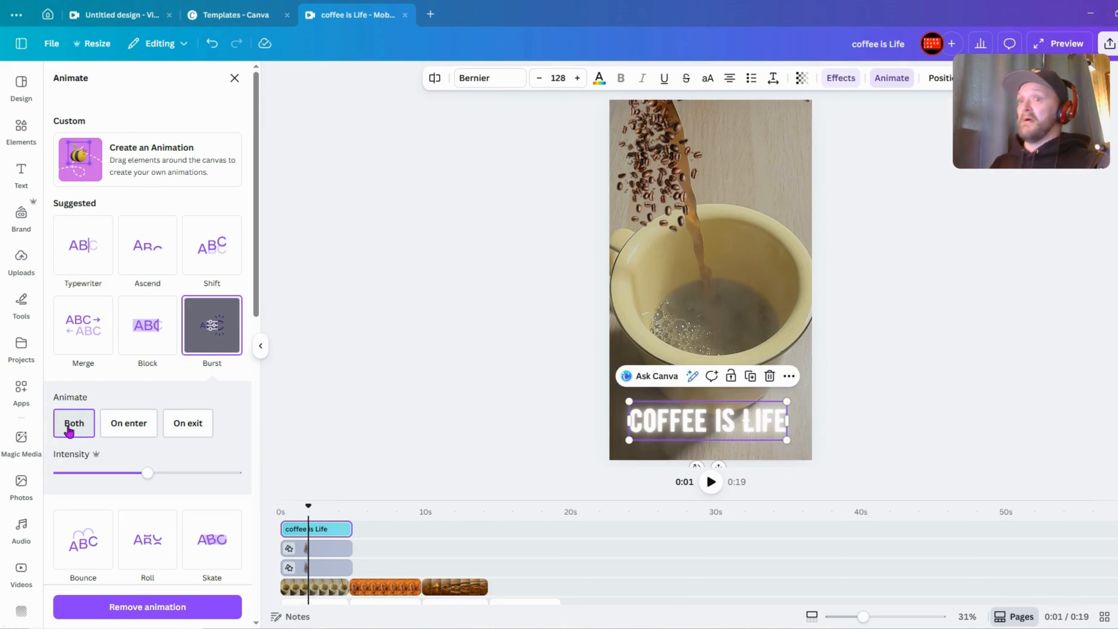
# Enlarge the second clip, the single coffee bean on ground coffee, and position it so it fills the whole canvas
pyautogui.moveTo(306, 509); pyautogui.dragTo(358, 513)
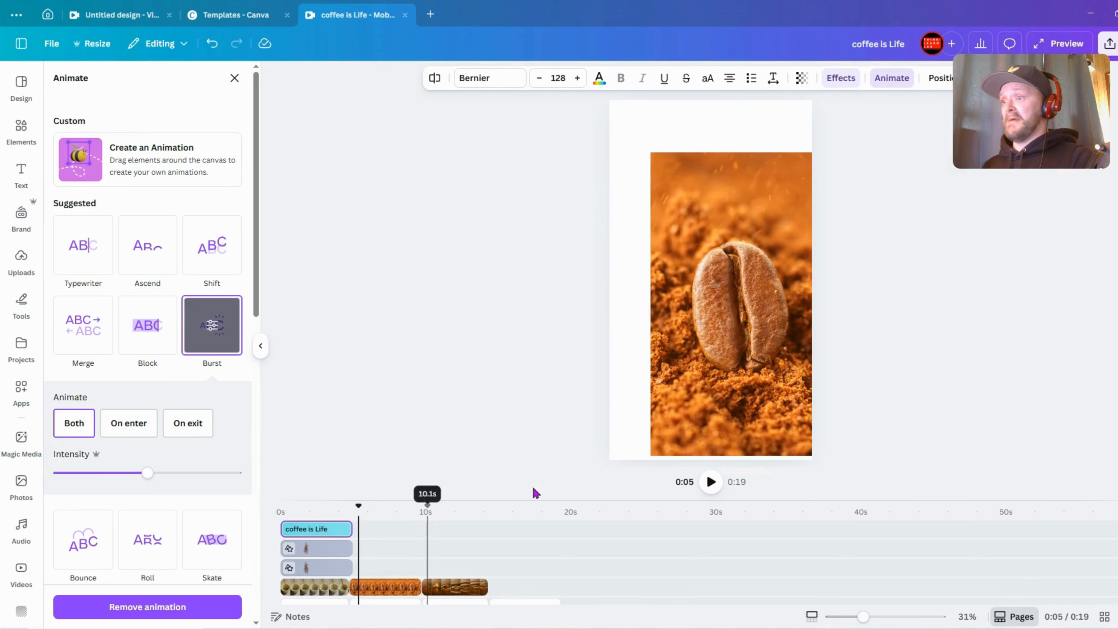
pyautogui.click(693, 184)
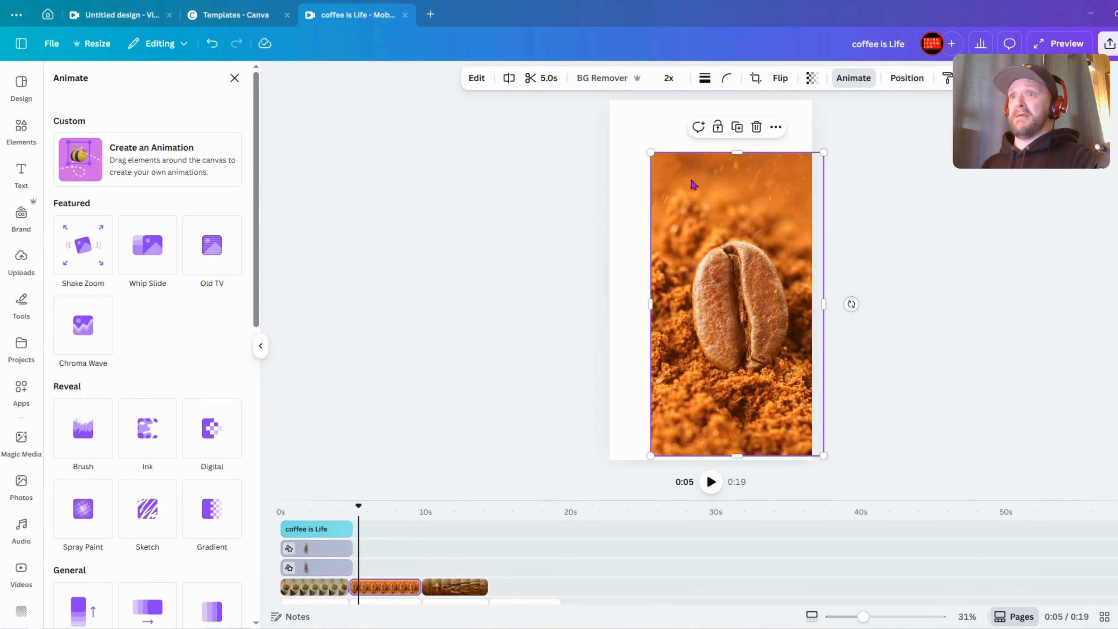
pyautogui.click(646, 156)
pyautogui.click(654, 163)
pyautogui.moveTo(651, 154); pyautogui.dragTo(607, 99)
pyautogui.moveTo(741, 233); pyautogui.dragTo(734, 237)
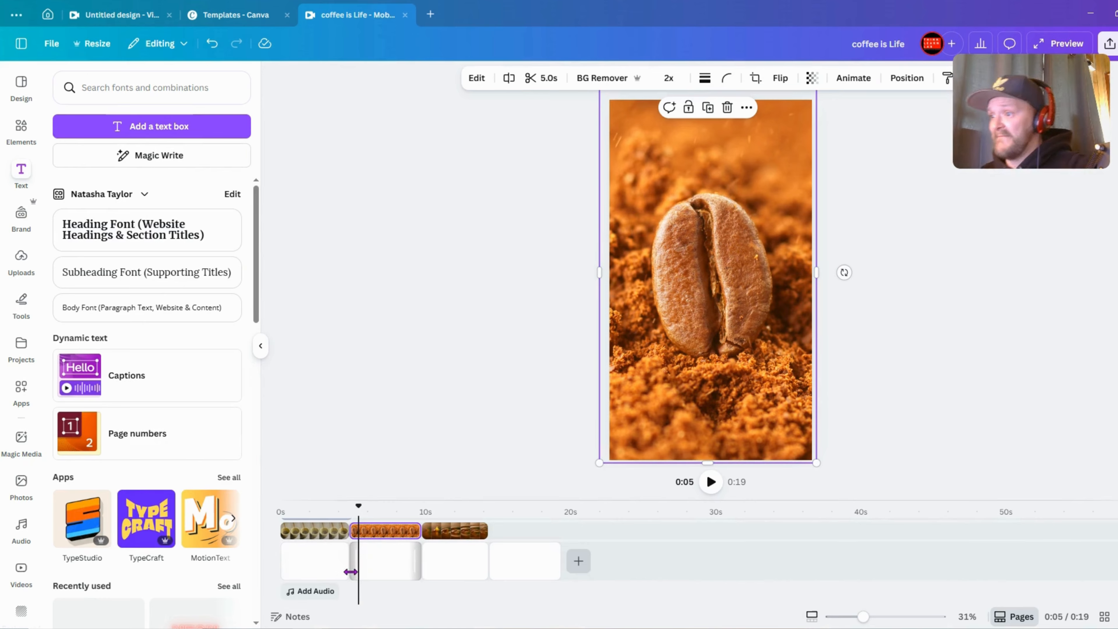
# Add a Circle Wipe transition between the first and second pages and scrub across it to check it
pyautogui.click(349, 568)
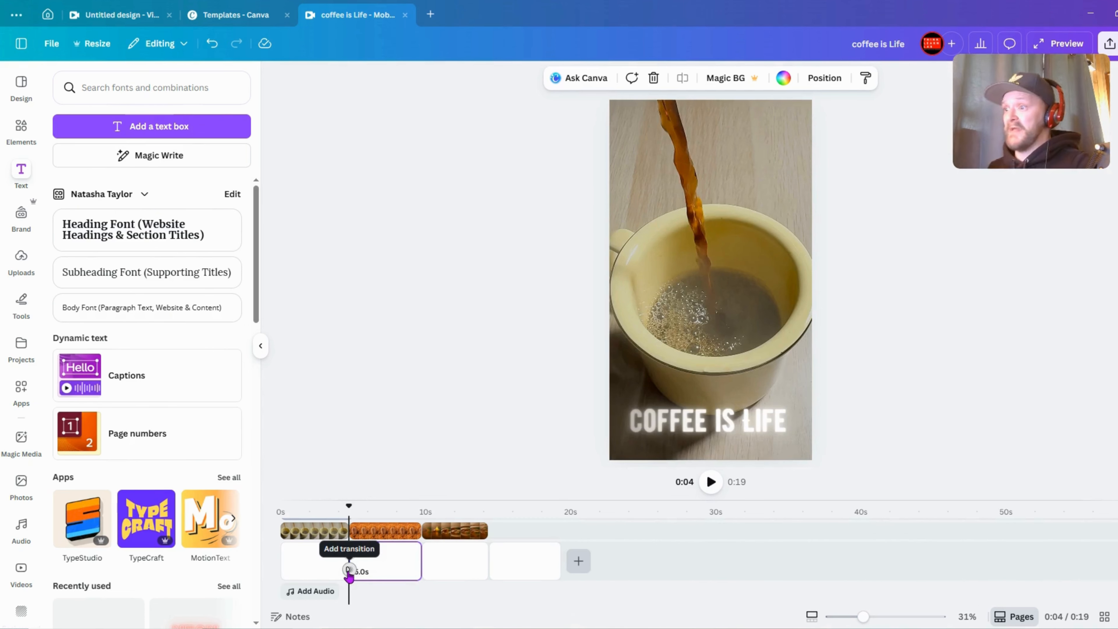
pyautogui.click(348, 569)
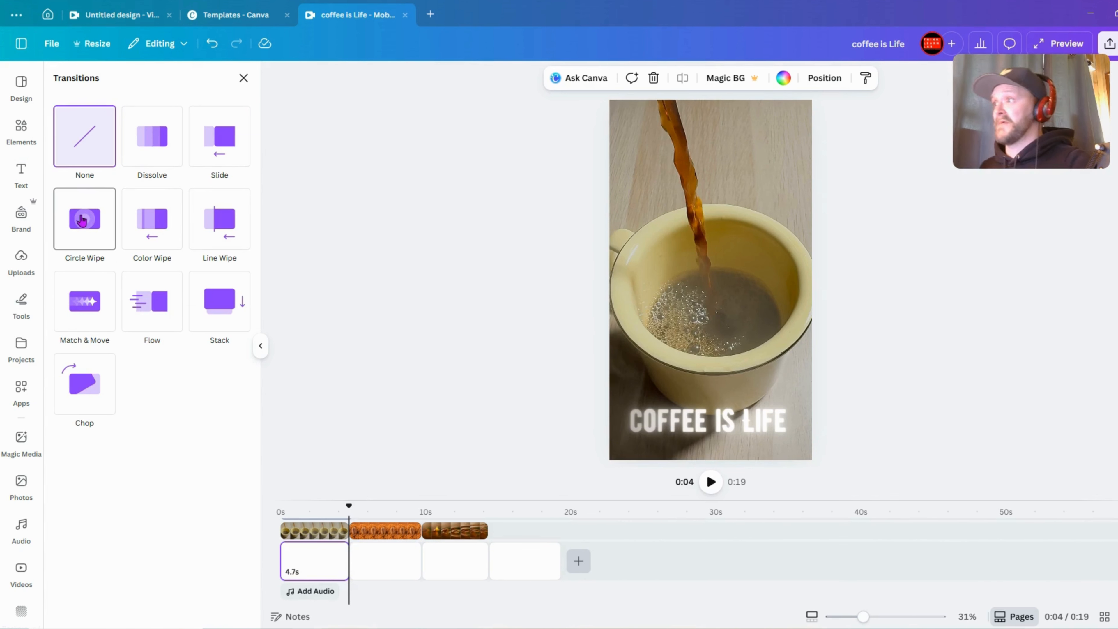
pyautogui.click(82, 220)
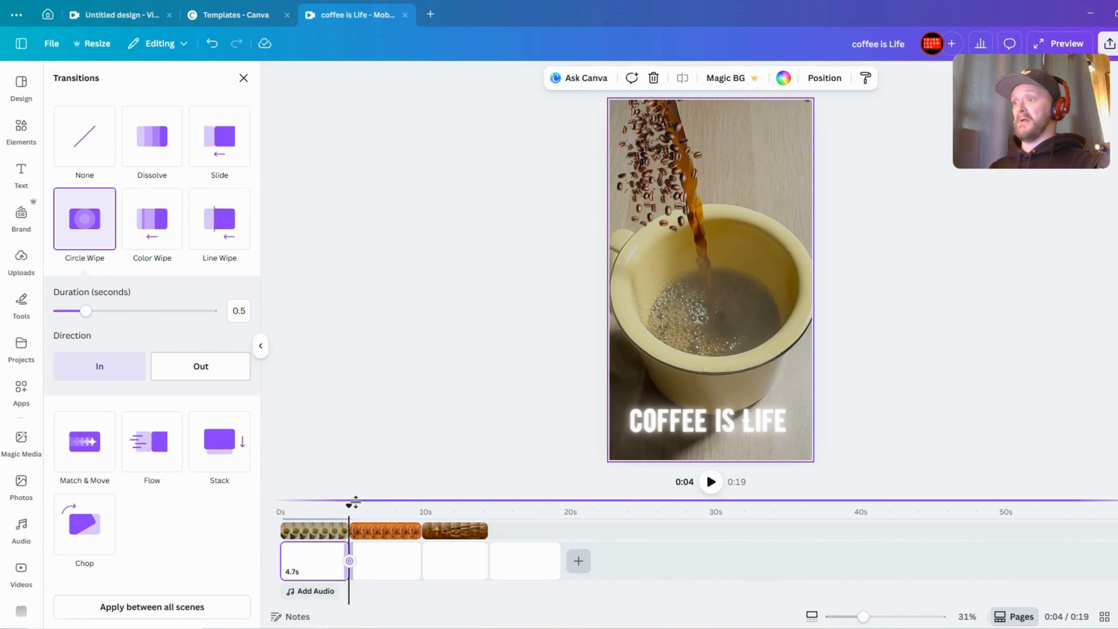
pyautogui.moveTo(349, 505); pyautogui.dragTo(366, 528)
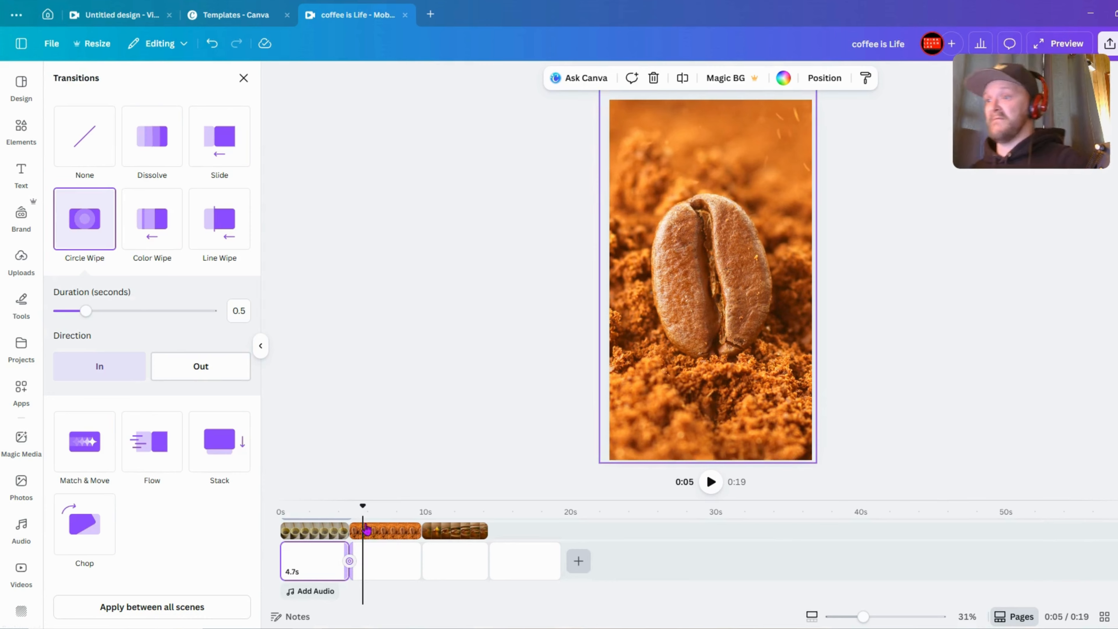
pyautogui.scroll(1, 371, 535)
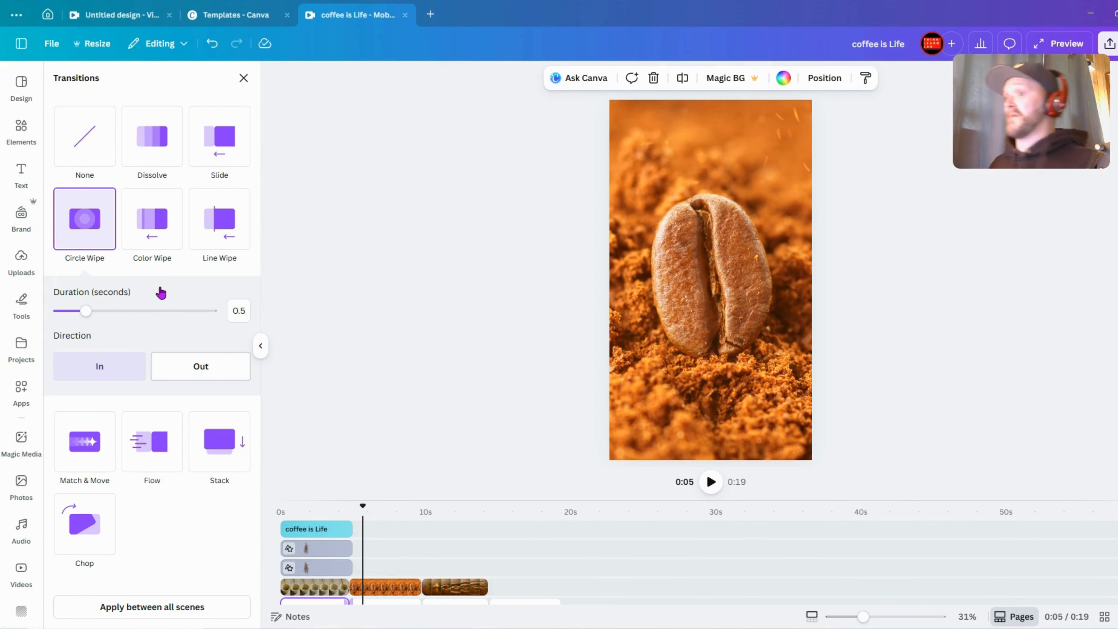
pyautogui.click(311, 534)
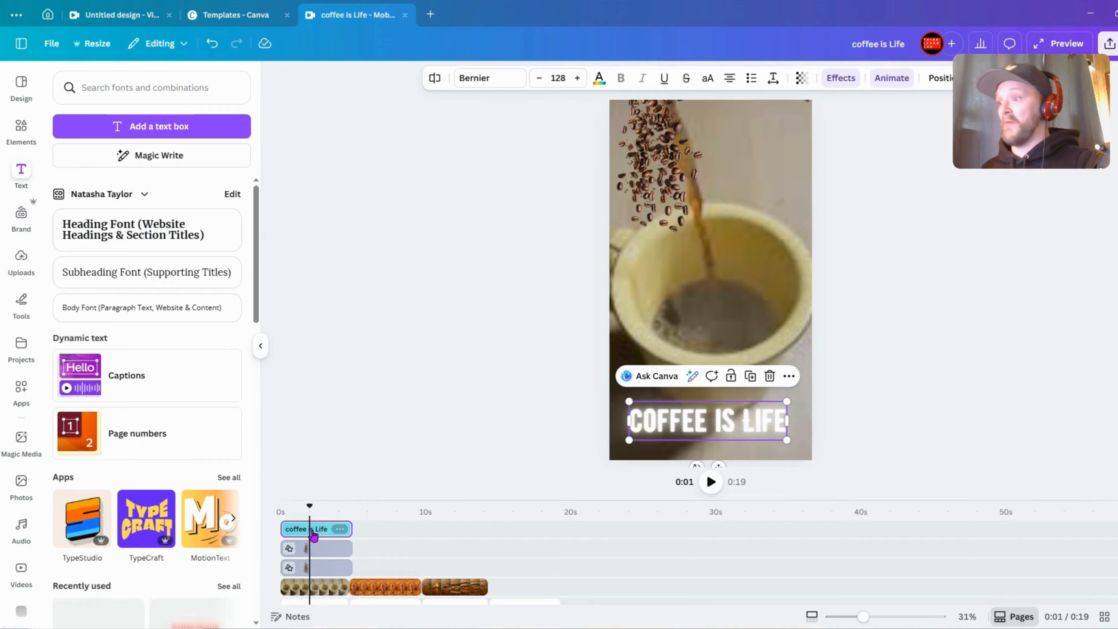
pyautogui.click(753, 379)
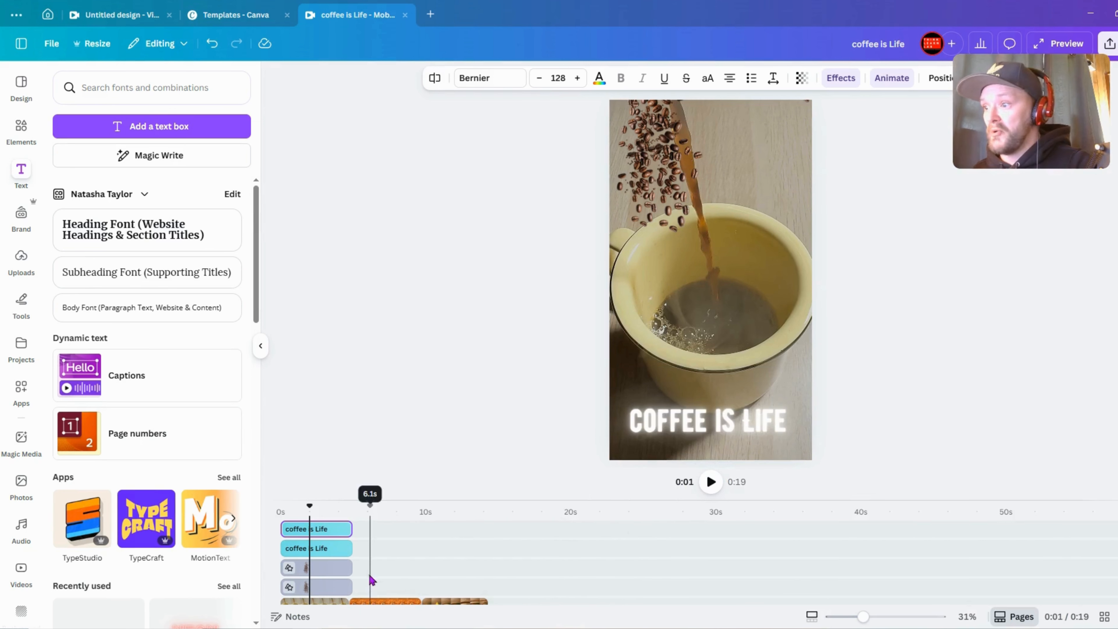
pyautogui.press('Delete')
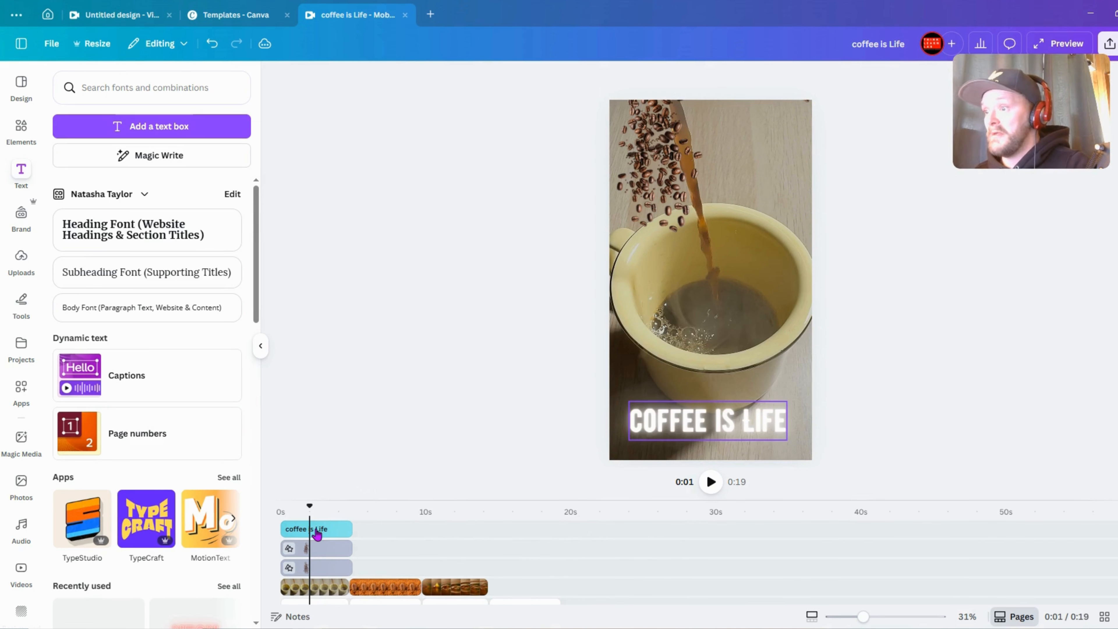
pyautogui.moveTo(317, 534)
pyautogui.mouseDown()
pyautogui.moveTo(369, 550)
pyautogui.moveTo(389, 577)
pyautogui.moveTo(396, 568)
pyautogui.mouseUp()
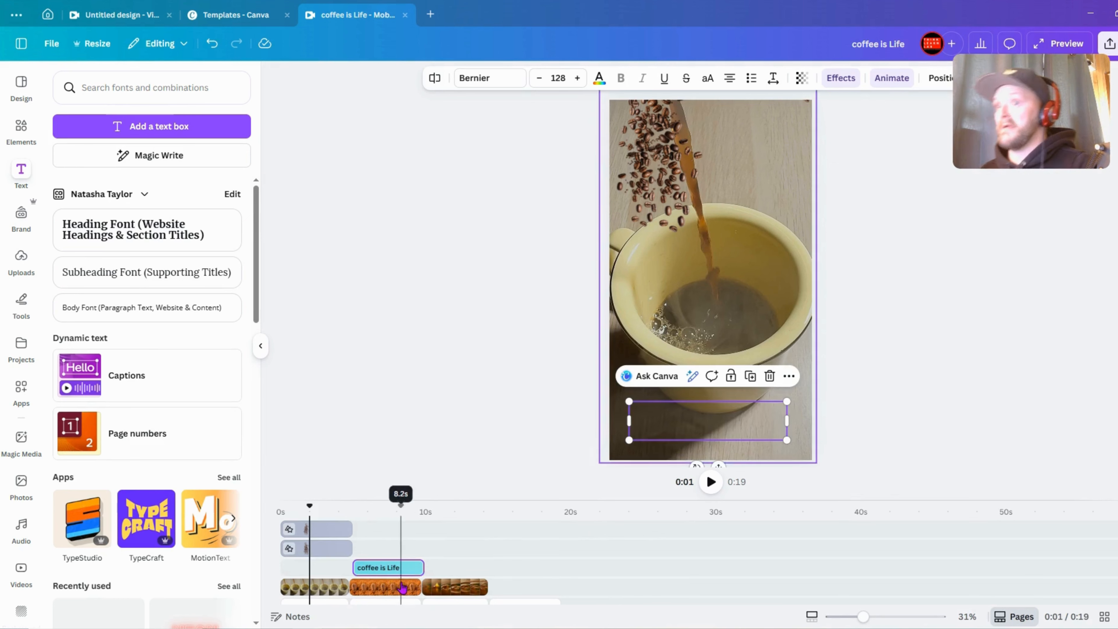
pyautogui.click(385, 553)
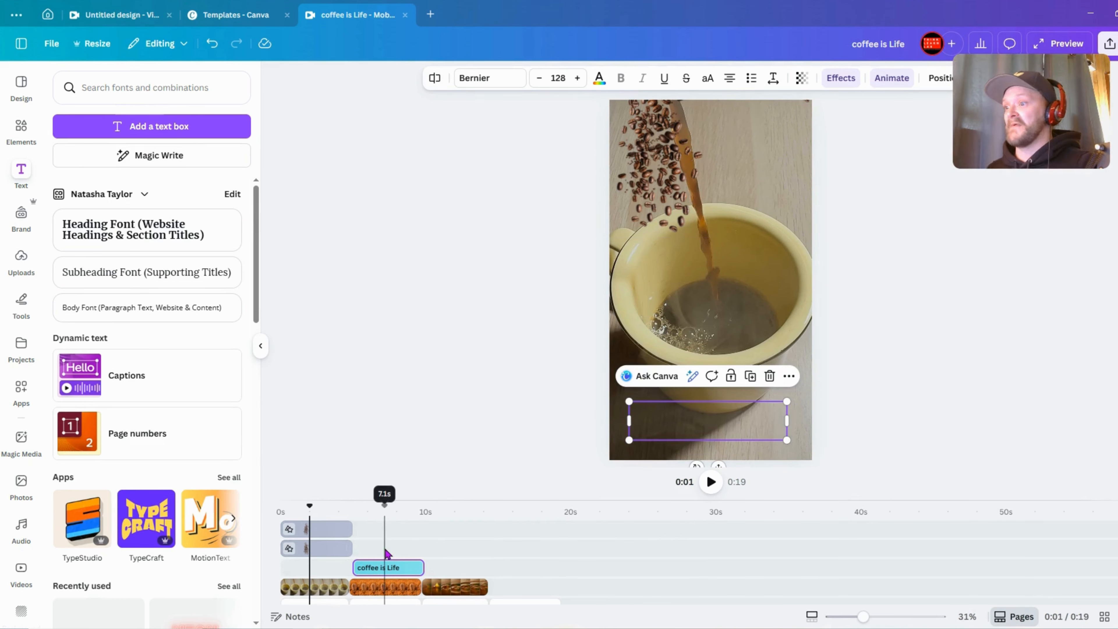
pyautogui.click(698, 416)
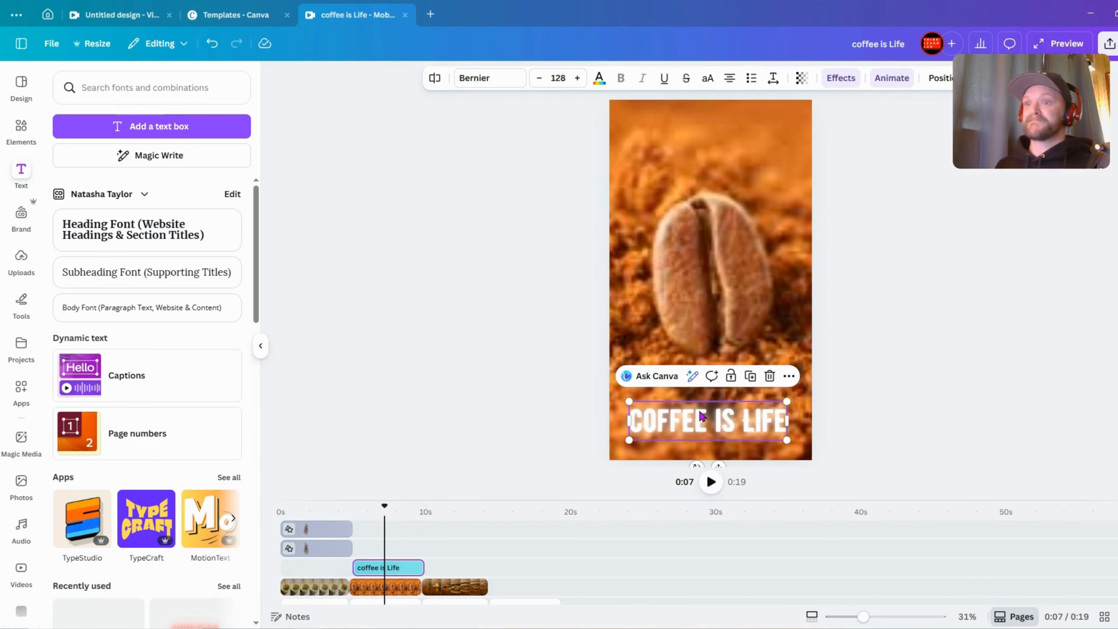
pyautogui.click(907, 87)
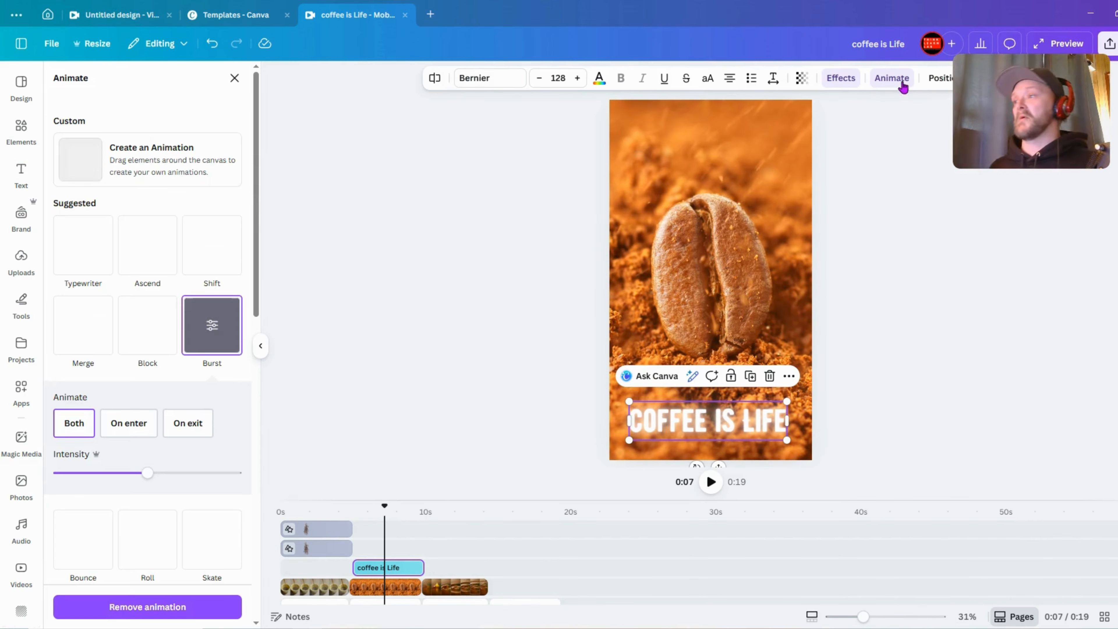
pyautogui.click(148, 607)
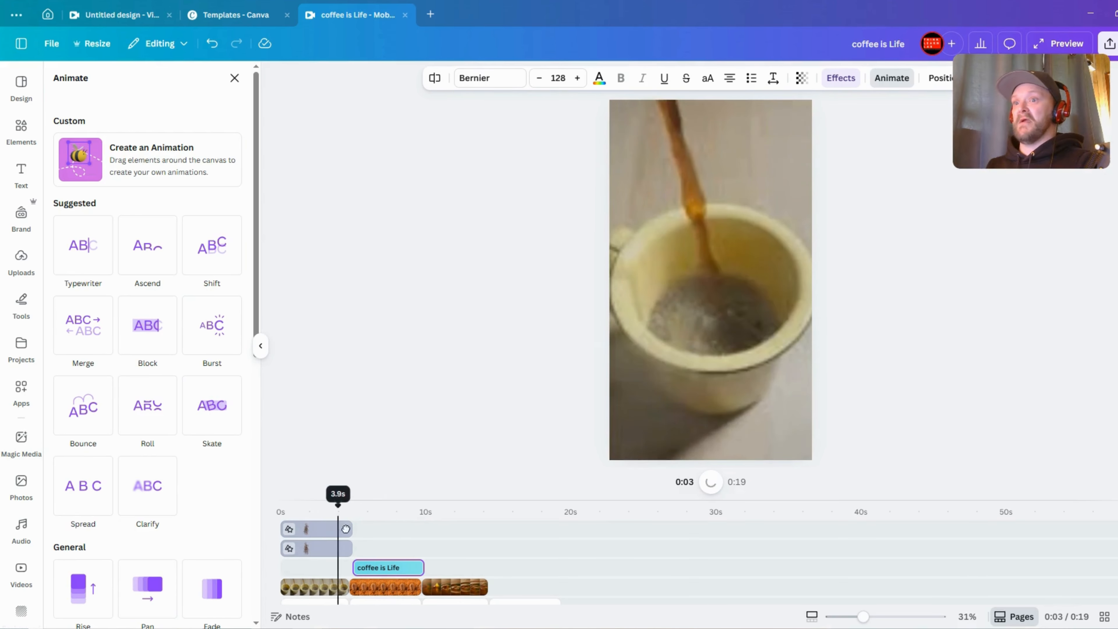
pyautogui.click(387, 566)
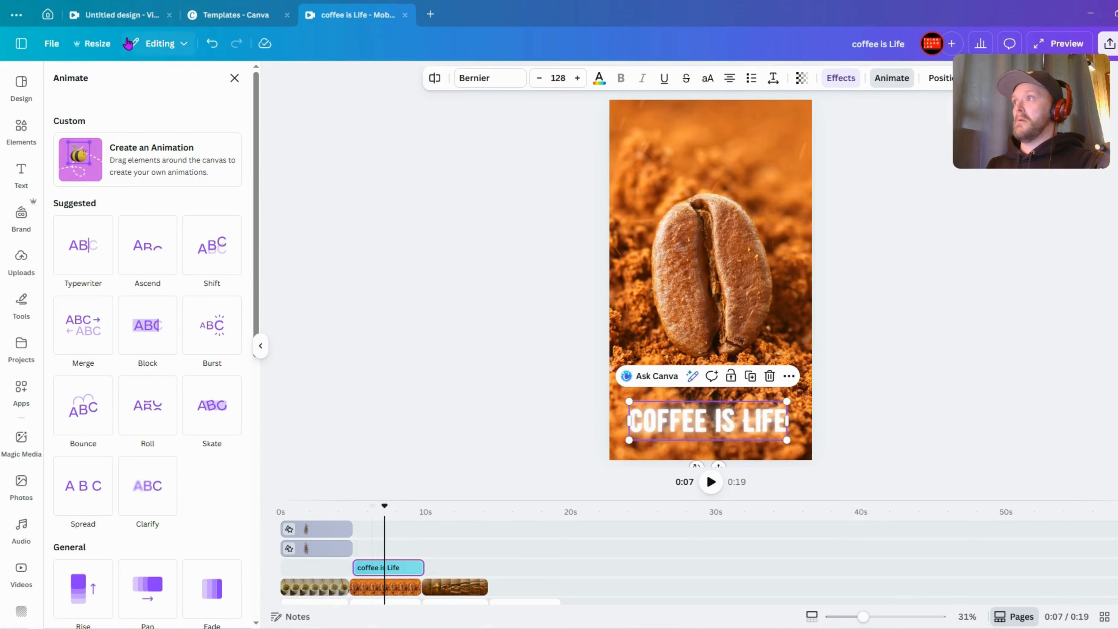
pyautogui.click(211, 46)
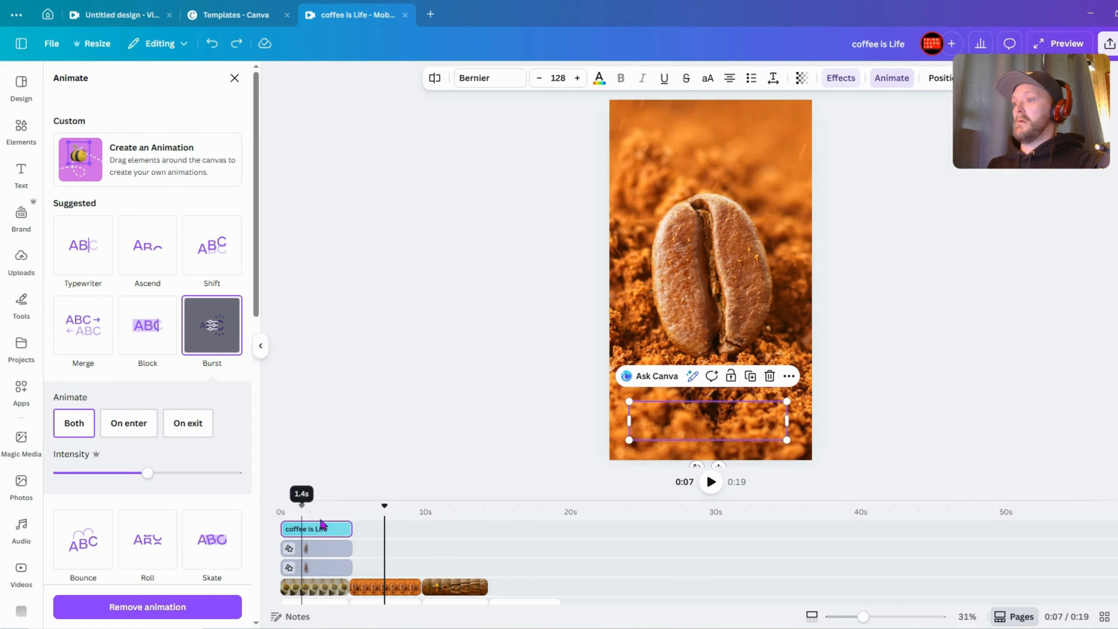
# Duplicate the "coffee is Life" title clip and move the copy over the second clip on the timeline
pyautogui.click(328, 527)
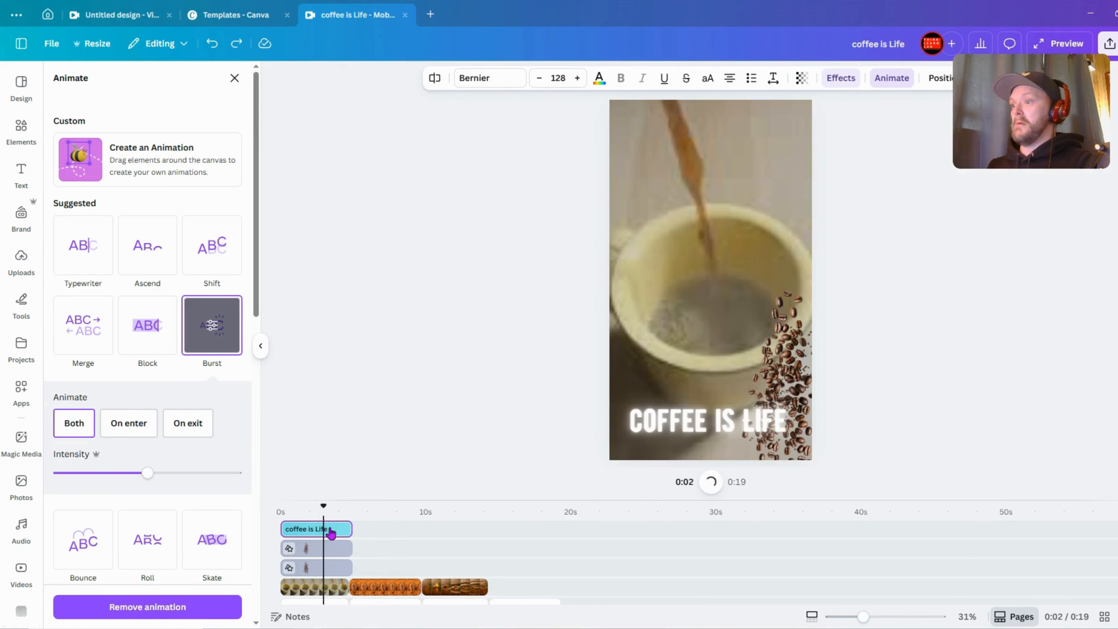
pyautogui.click(344, 531)
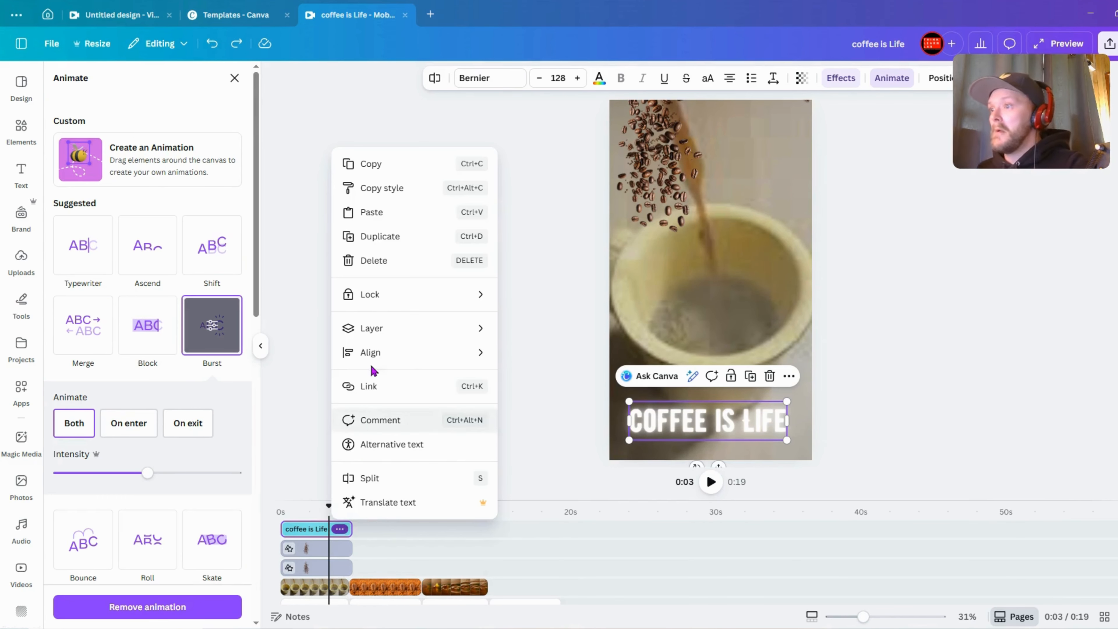
pyautogui.click(381, 239)
pyautogui.moveTo(310, 531); pyautogui.dragTo(381, 543)
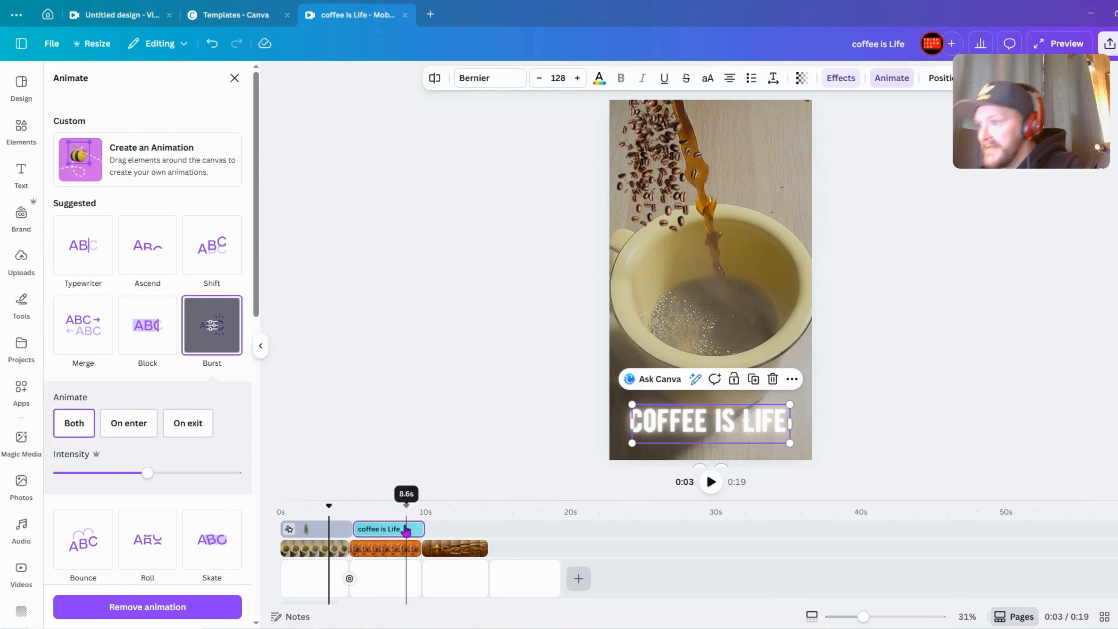
# Trim both falling-bean clips and the first "coffee is Life" title so they end with the first video clip
pyautogui.click(344, 530)
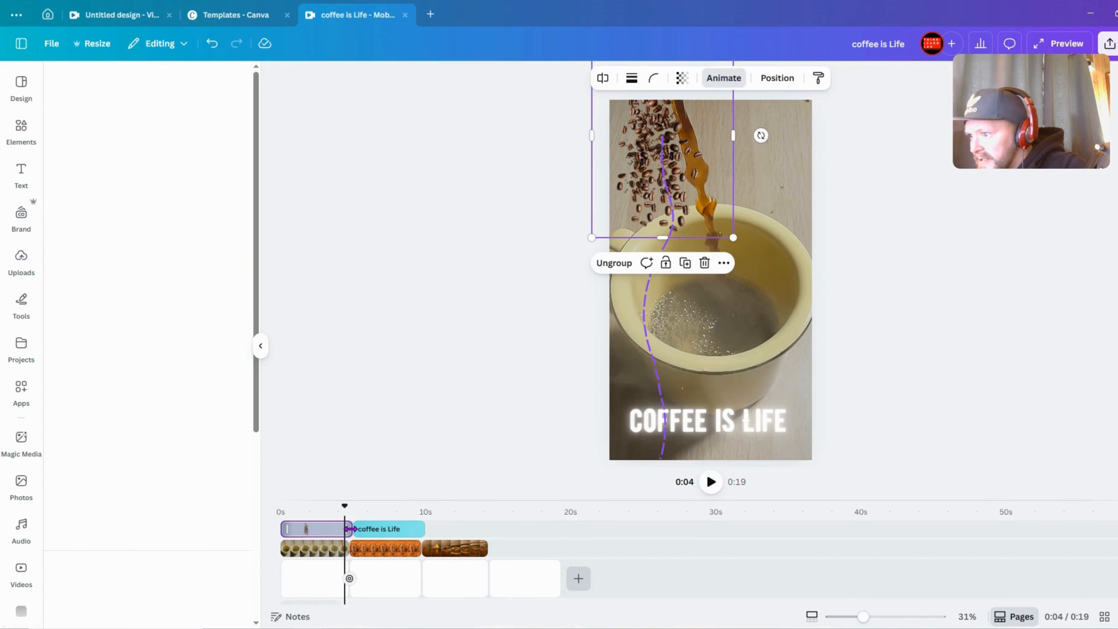
pyautogui.moveTo(350, 529); pyautogui.dragTo(347, 528)
pyautogui.scroll(1, 347, 527)
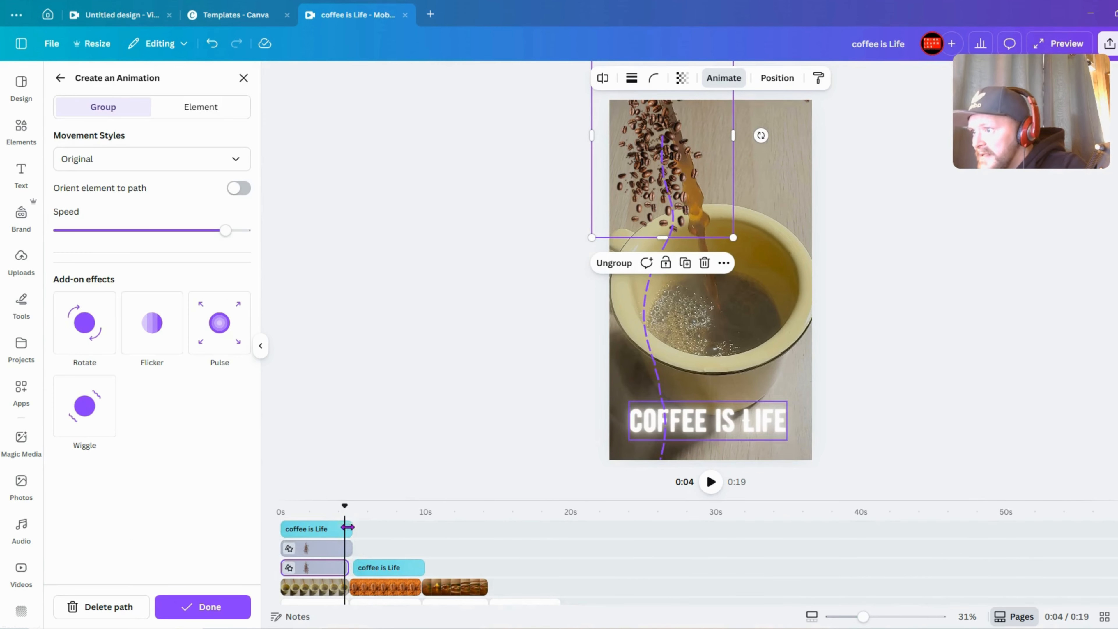
pyautogui.click(348, 551)
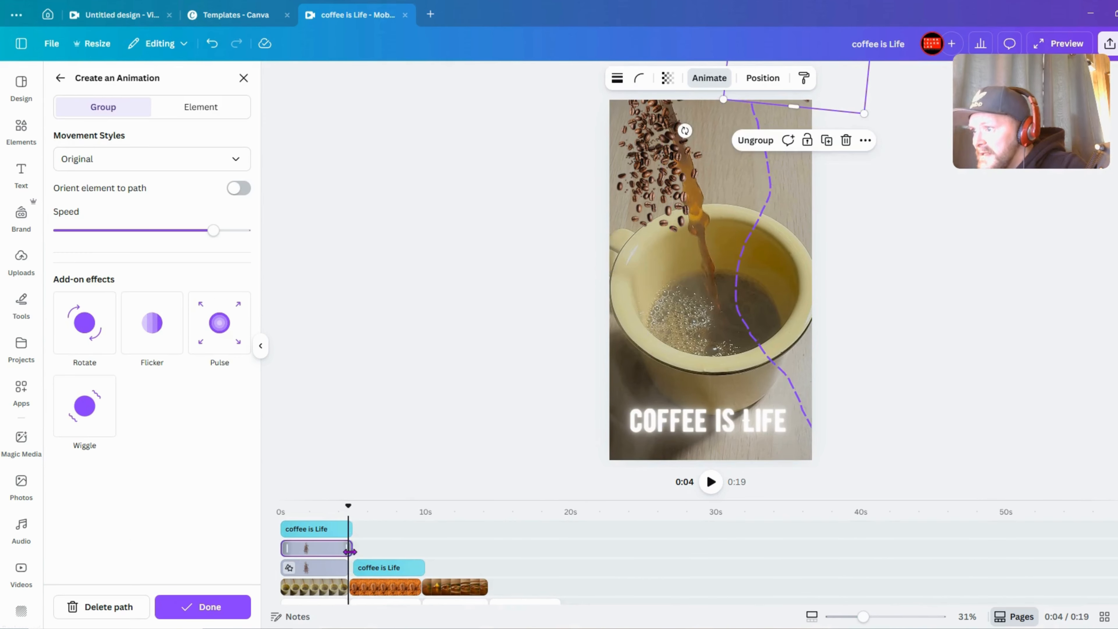
pyautogui.click(344, 531)
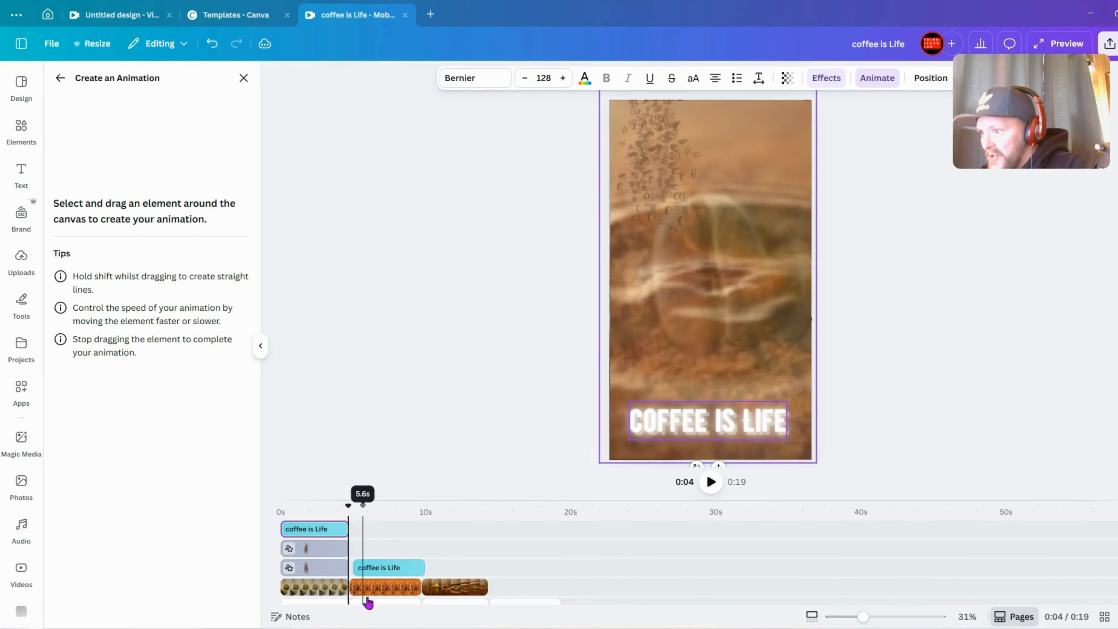
# Line up the second "coffee is Life" title with the start of the coffee bean clip and remove its text animation
pyautogui.click(374, 569)
pyautogui.moveTo(374, 575); pyautogui.dragTo(374, 573)
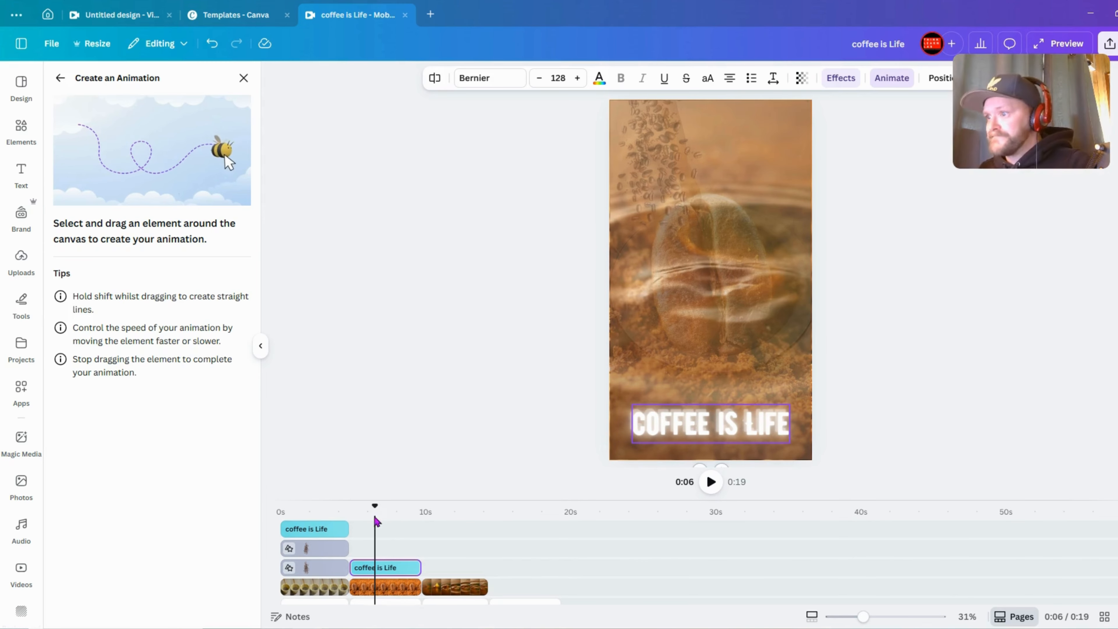
pyautogui.moveTo(376, 522)
pyautogui.mouseDown()
pyautogui.moveTo(324, 514)
pyautogui.moveTo(399, 515)
pyautogui.moveTo(370, 514)
pyautogui.mouseUp()
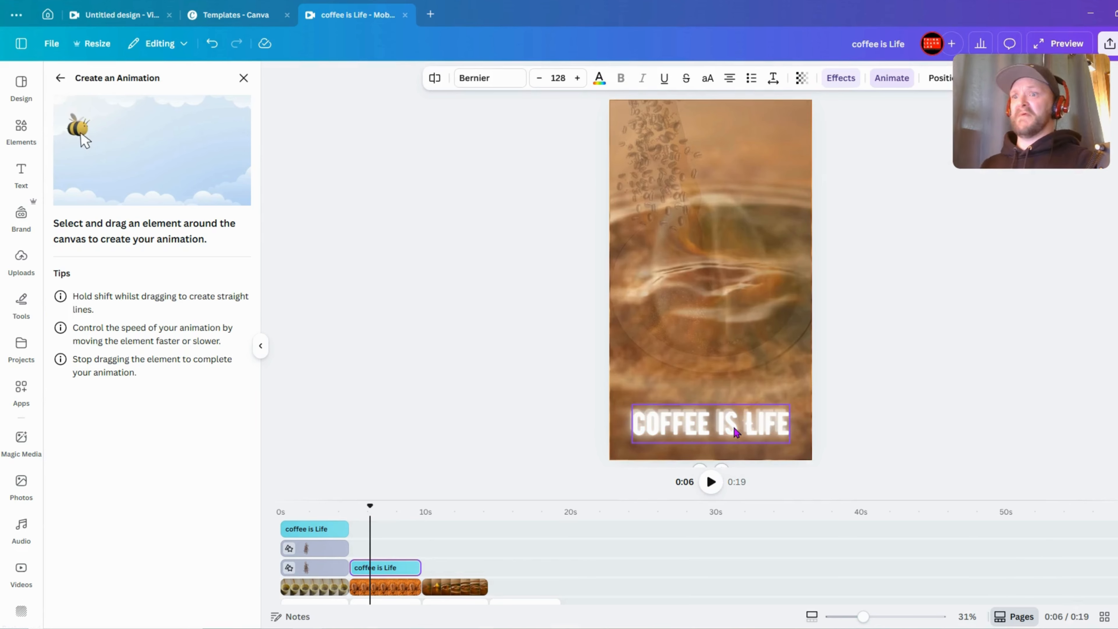
pyautogui.click(896, 90)
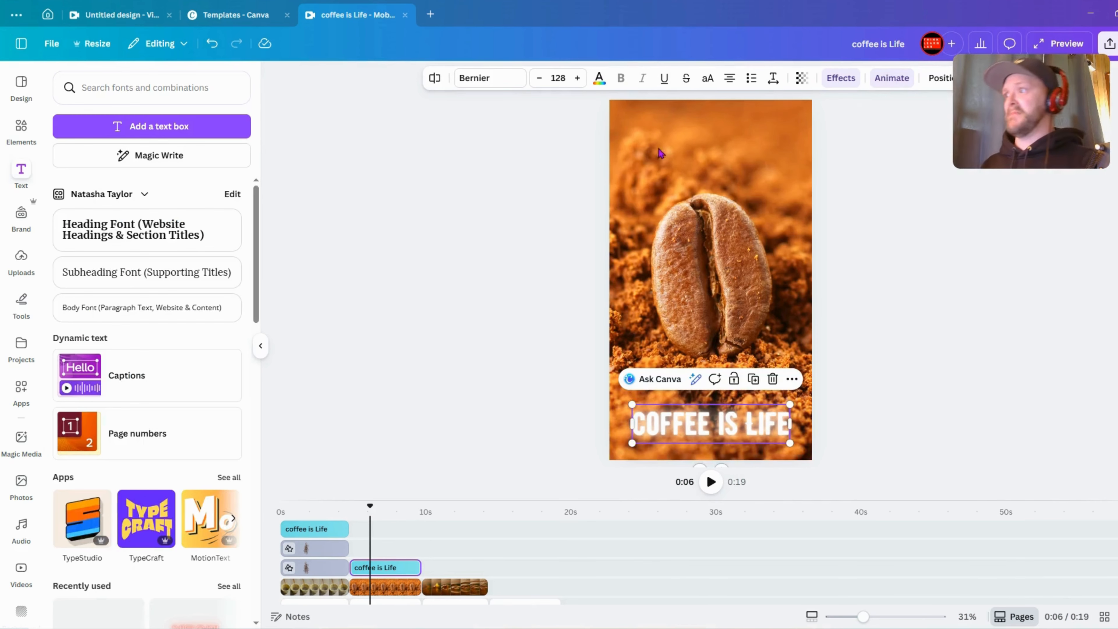
pyautogui.click(890, 77)
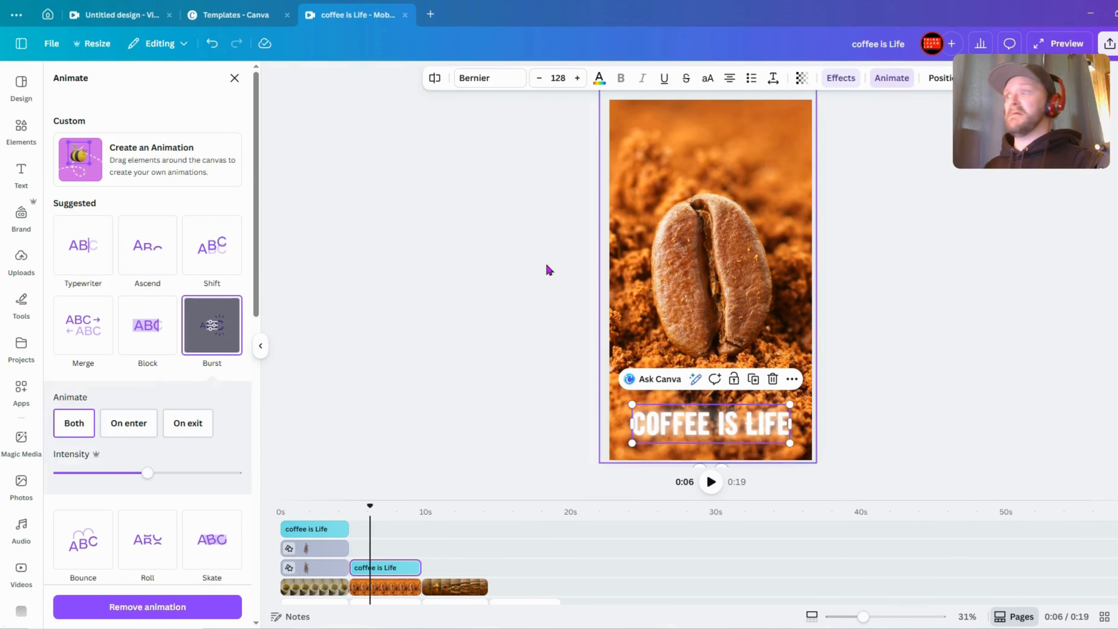
pyautogui.click(147, 608)
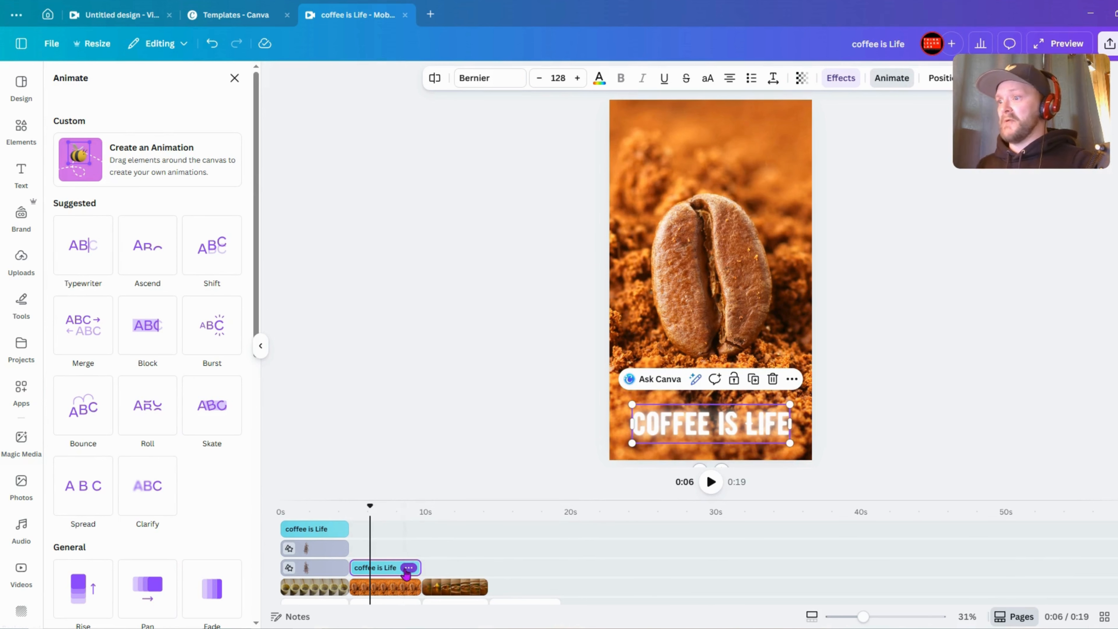
# Duplicate the second "coffee is Life" title and place the copy over the third video clip
pyautogui.click(408, 569)
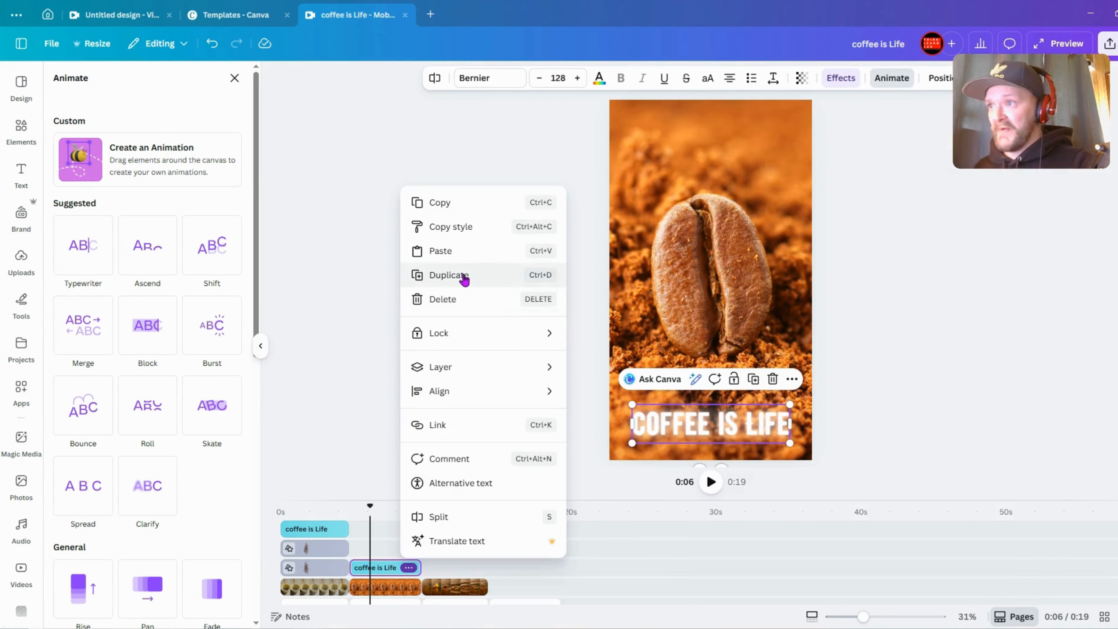
pyautogui.click(449, 275)
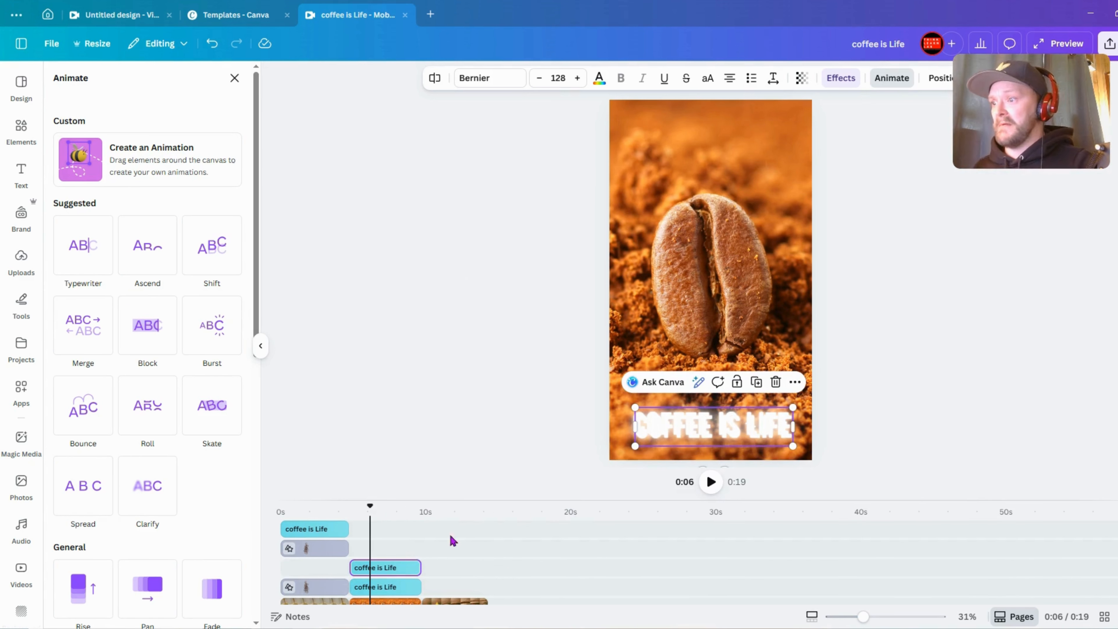
pyautogui.moveTo(383, 568); pyautogui.dragTo(438, 556)
pyautogui.moveTo(440, 556); pyautogui.dragTo(439, 555)
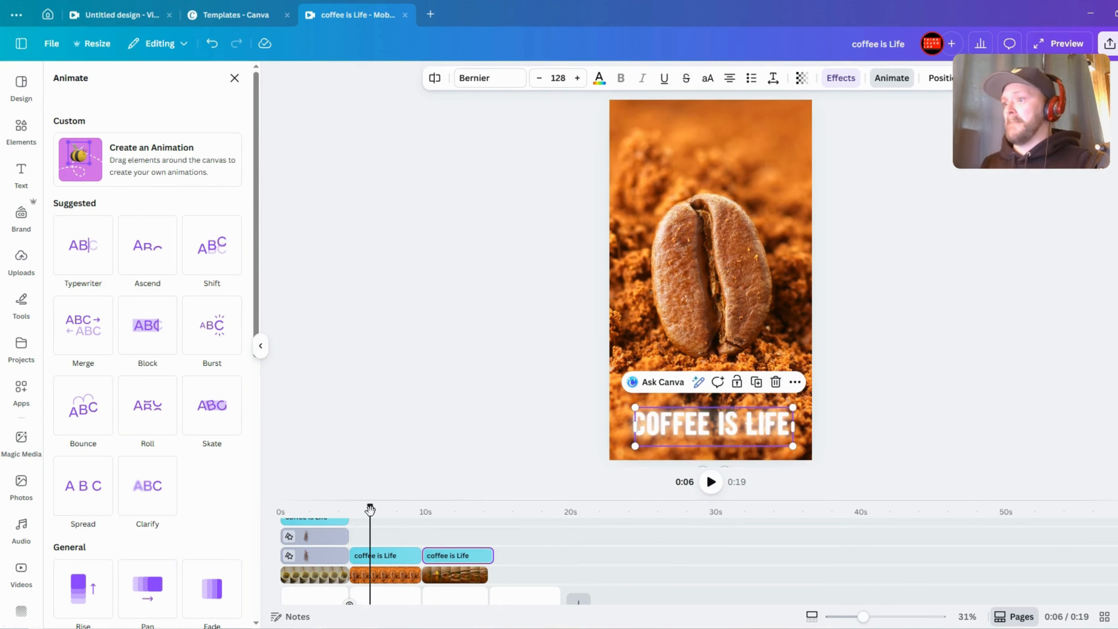
# Add the smiling coffee mug graphic from the coffee graphics results to the timeline above the second title
pyautogui.click(352, 515)
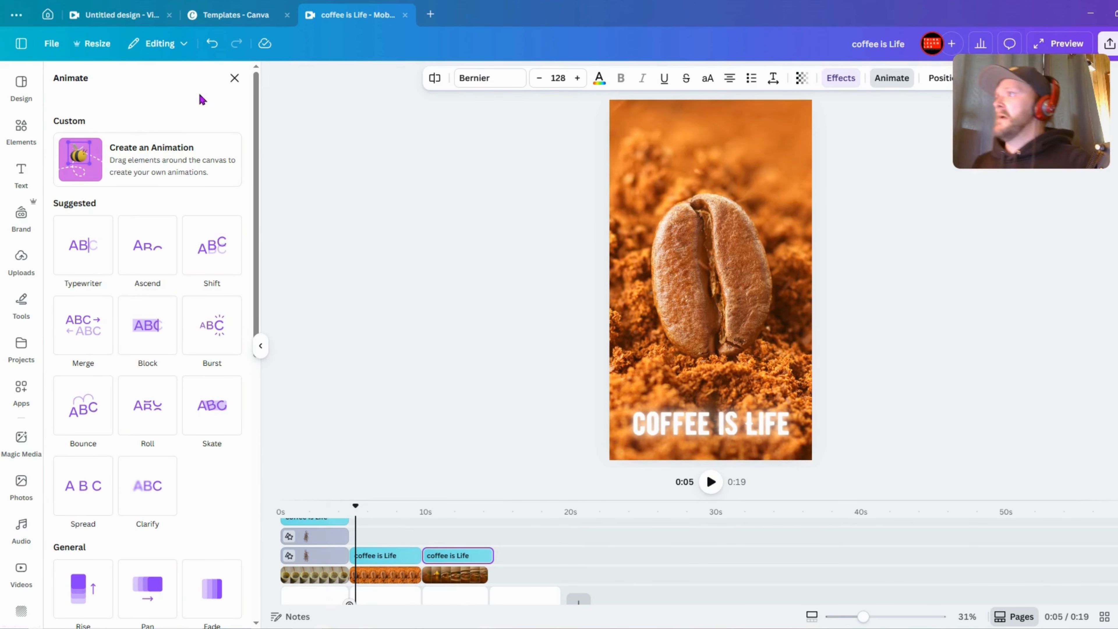
pyautogui.click(233, 78)
pyautogui.click(18, 139)
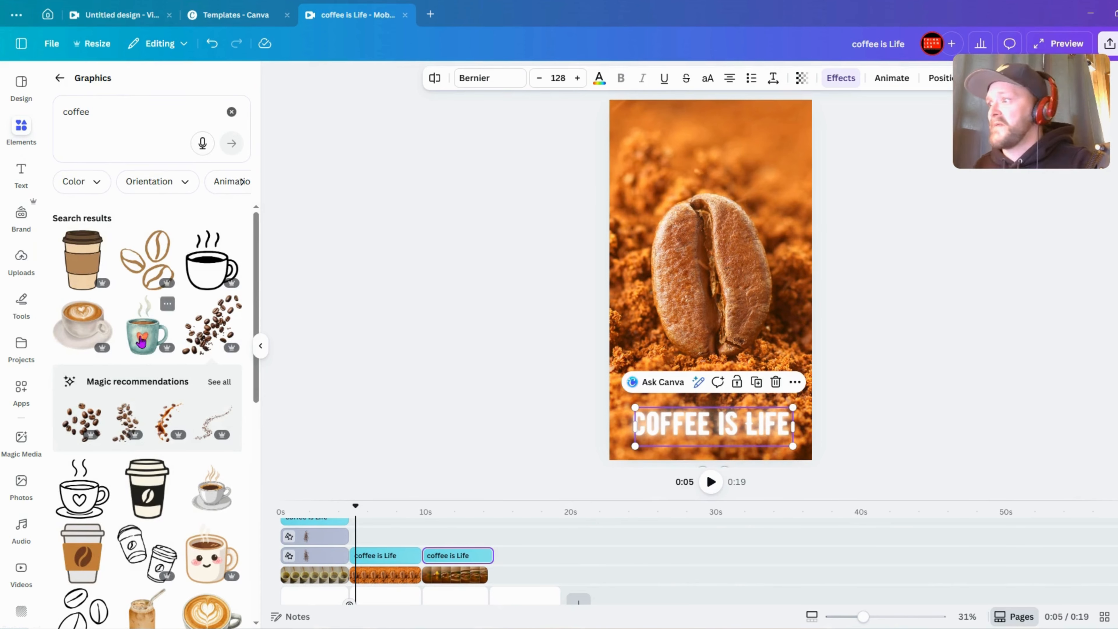
pyautogui.scroll(-5, 165, 308)
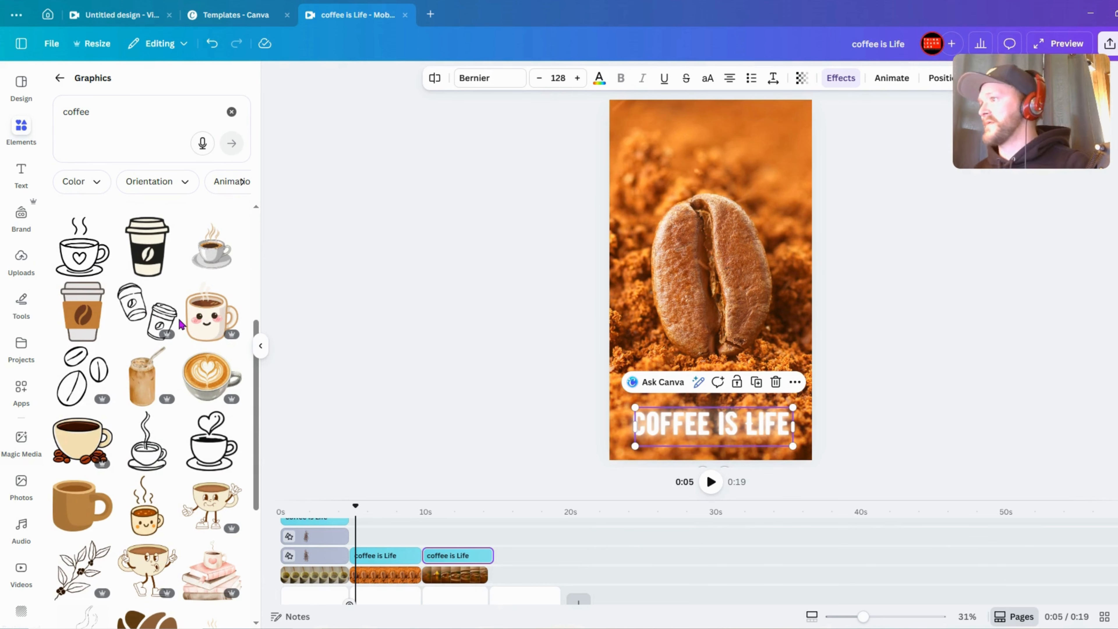
pyautogui.moveTo(204, 320); pyautogui.dragTo(374, 540)
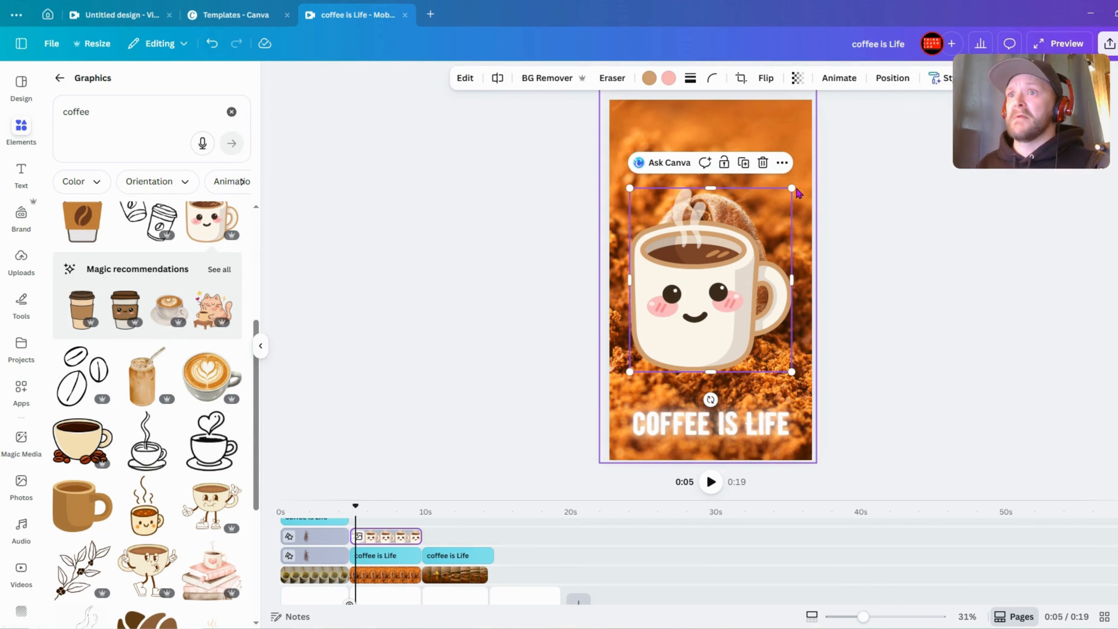
# Shrink the smiling mug to about a third of the canvas width and park it mostly outside the canvas's upper-left edge
pyautogui.moveTo(792, 188); pyautogui.dragTo(709, 308)
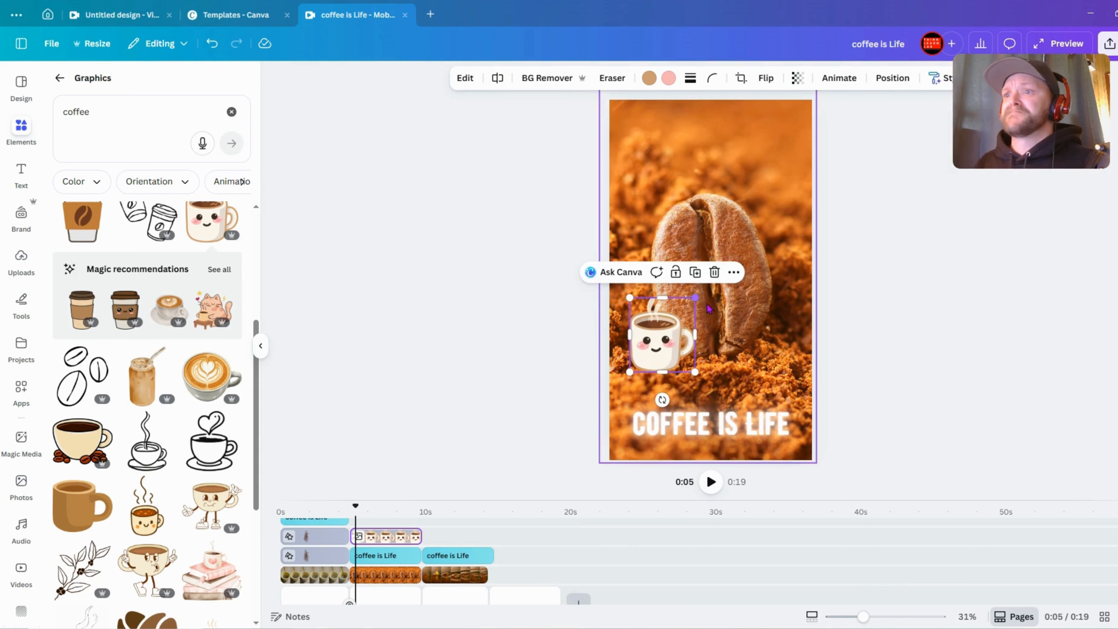
pyautogui.moveTo(670, 345); pyautogui.dragTo(664, 160)
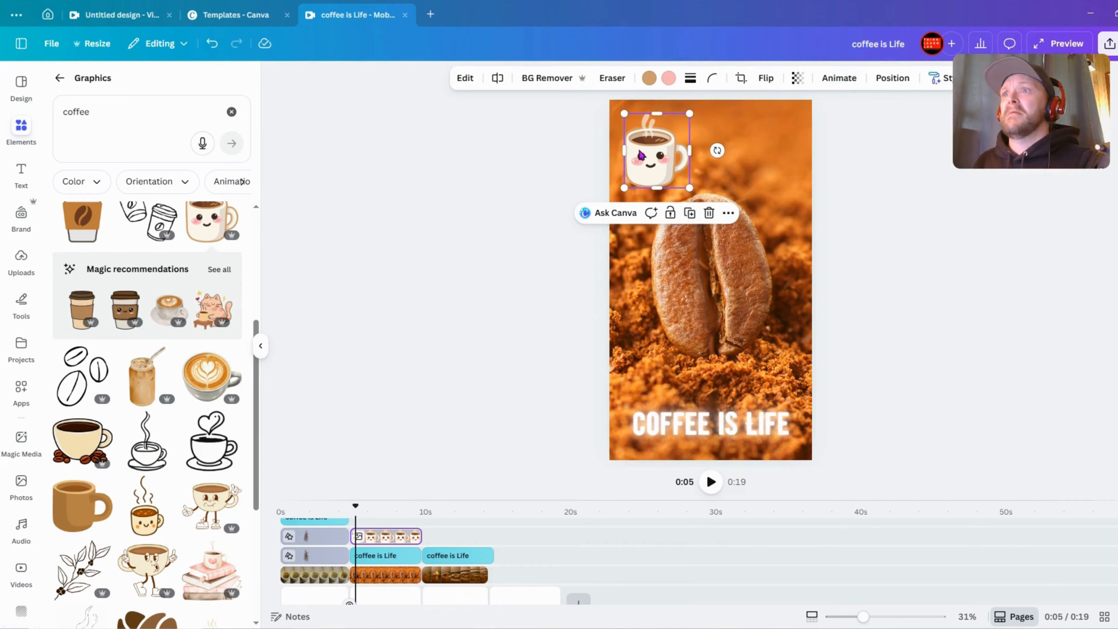
pyautogui.moveTo(641, 154); pyautogui.dragTo(569, 147)
# Create a custom path animation that moves the mug from outside the canvas's left edge across to its right side
pyautogui.click(840, 80)
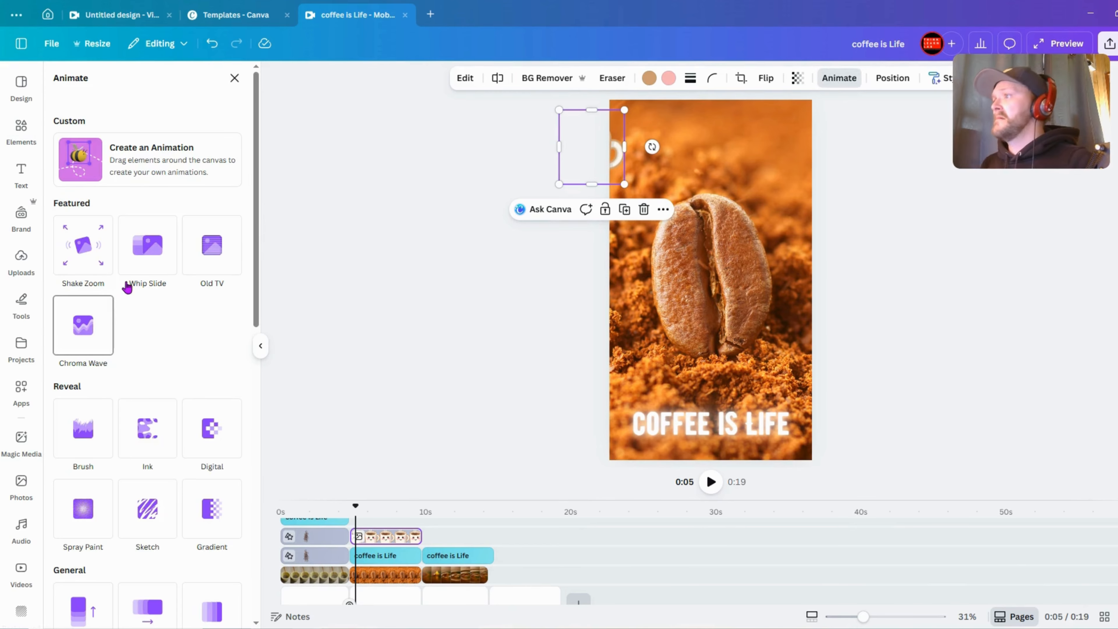
pyautogui.click(167, 163)
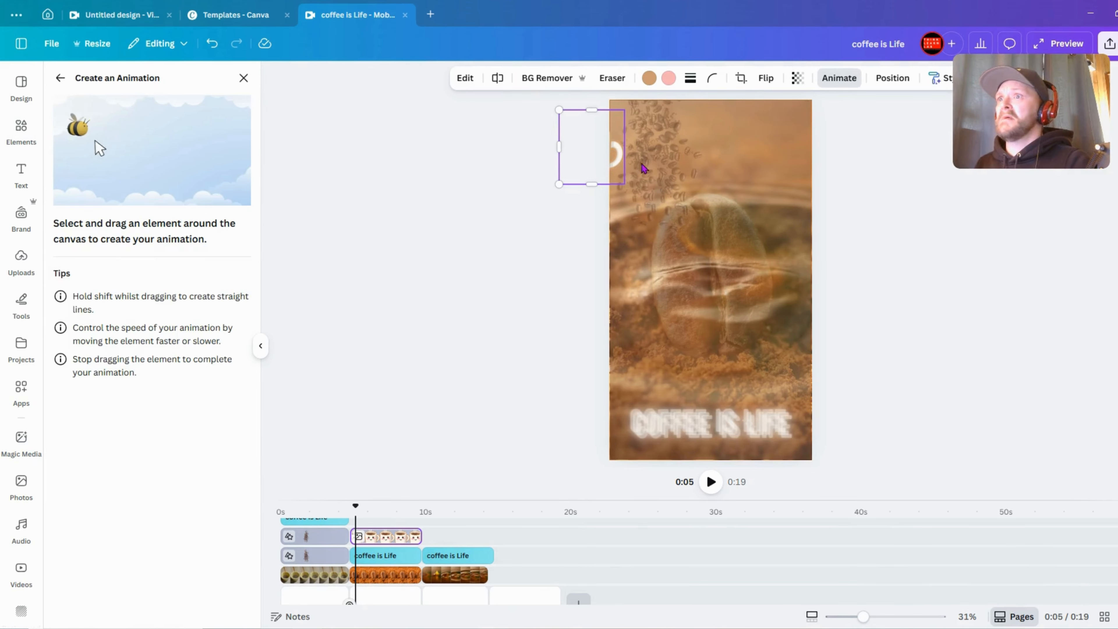
pyautogui.moveTo(615, 151)
pyautogui.mouseDown()
pyautogui.moveTo(637, 146)
pyautogui.moveTo(699, 201)
pyautogui.moveTo(747, 205)
pyautogui.moveTo(759, 197)
pyautogui.moveTo(756, 162)
pyautogui.moveTo(746, 187)
pyautogui.moveTo(765, 200)
pyautogui.moveTo(784, 179)
pyautogui.mouseUp()
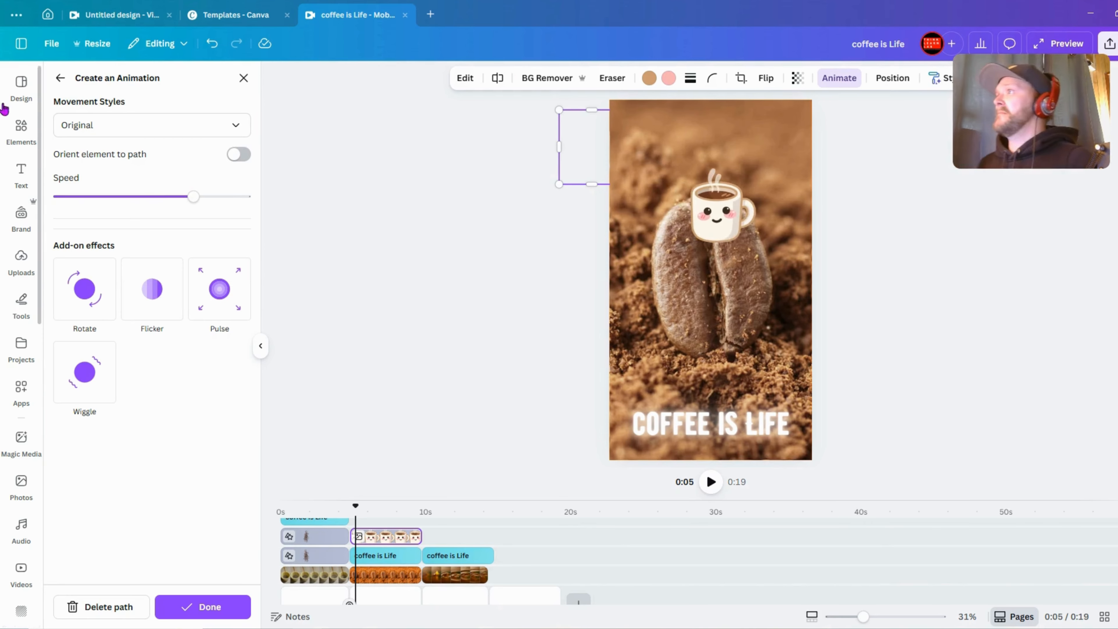
# Add a new text box over the second clip and shrink it to font size 43.5
pyautogui.click(63, 78)
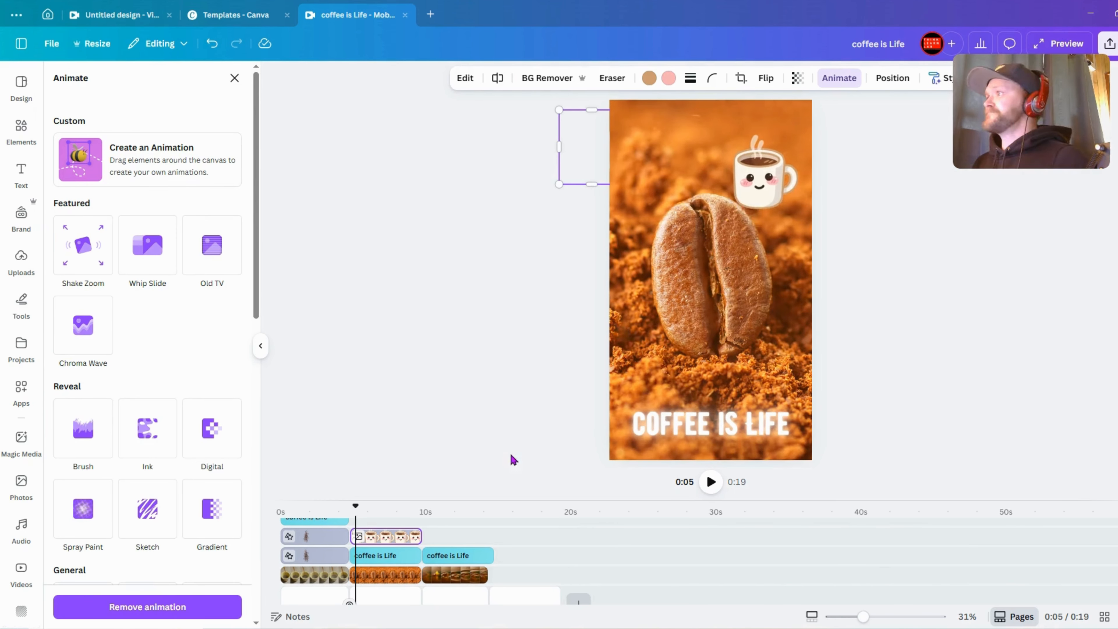
pyautogui.click(19, 174)
pyautogui.click(151, 126)
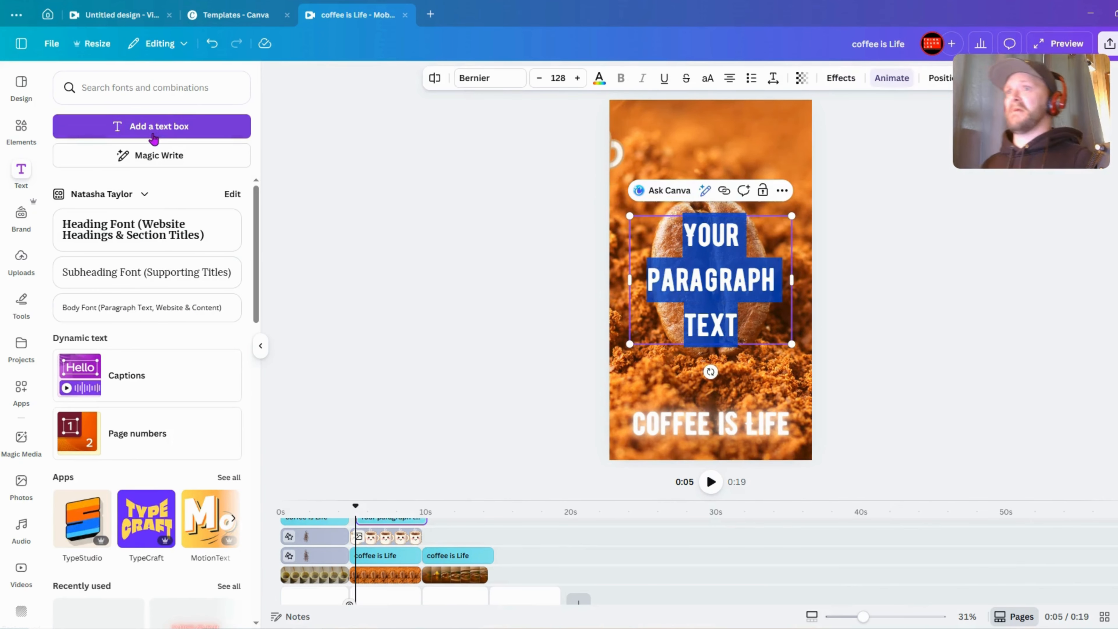
pyautogui.moveTo(788, 216); pyautogui.dragTo(685, 301)
pyautogui.moveTo(729, 335); pyautogui.dragTo(747, 328)
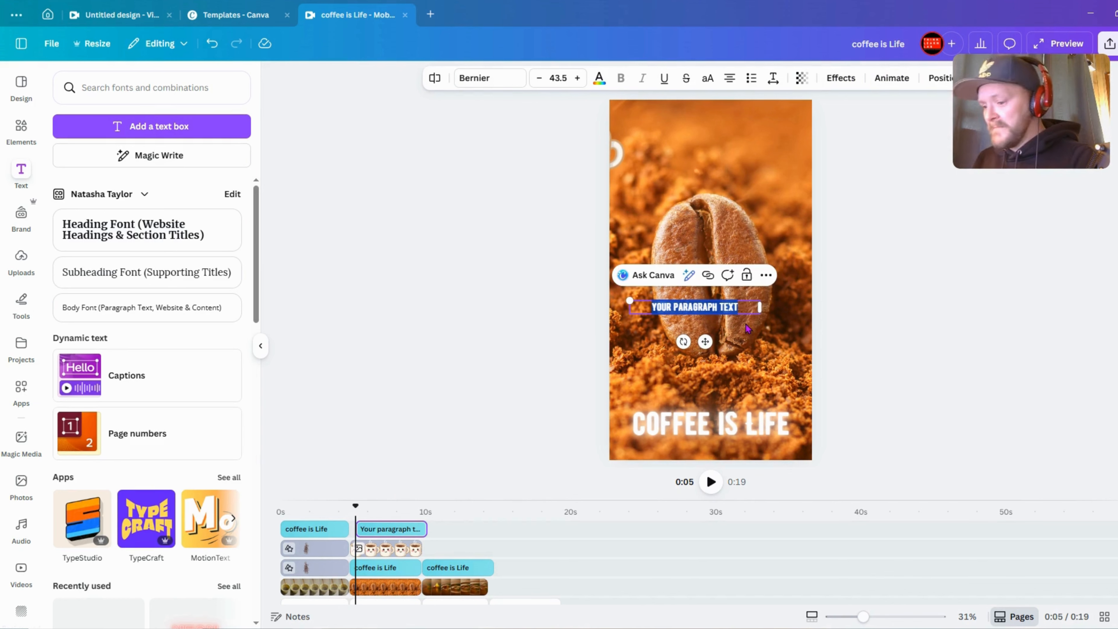
# Replace the placeholder in the new text box with "coffee for the WIN!!!"
pyautogui.write('co')
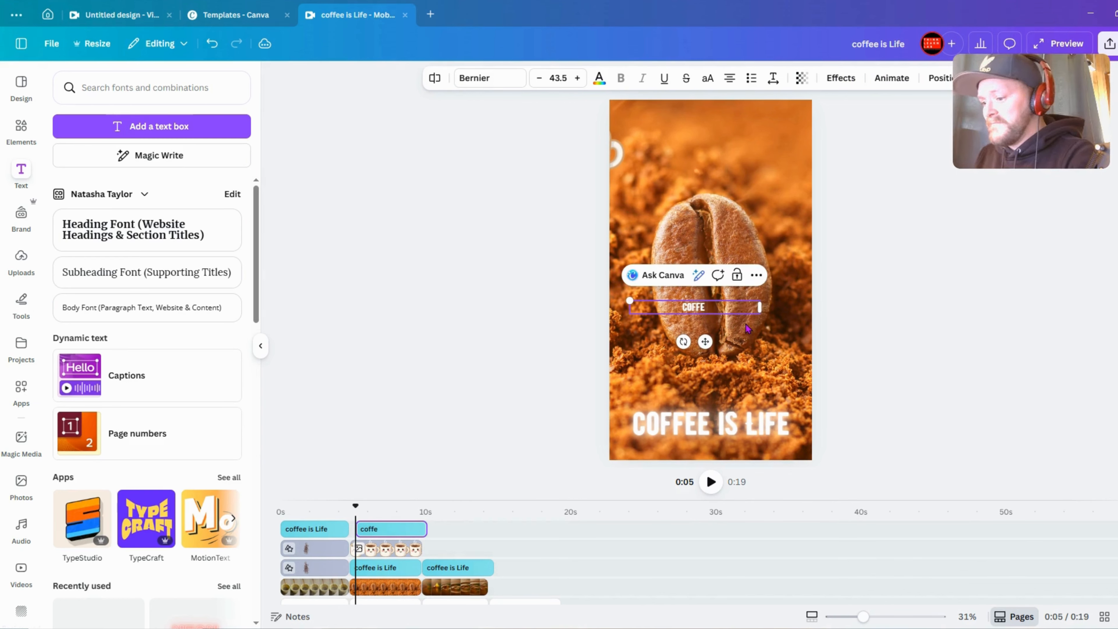
pyautogui.write('ffe for the WIN')
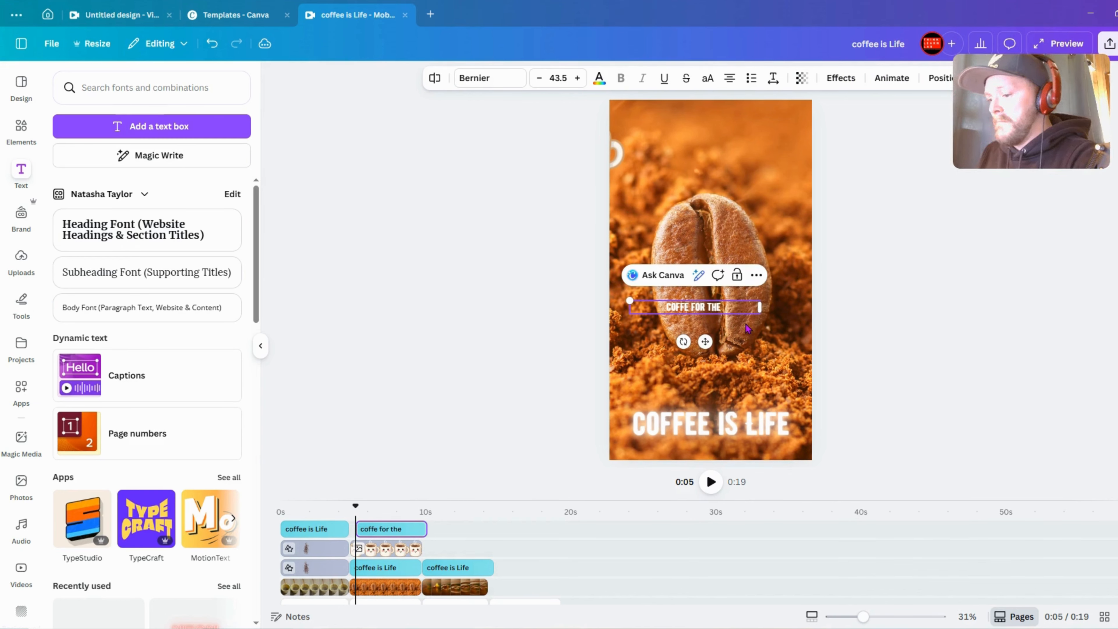
pyautogui.write('!!!')
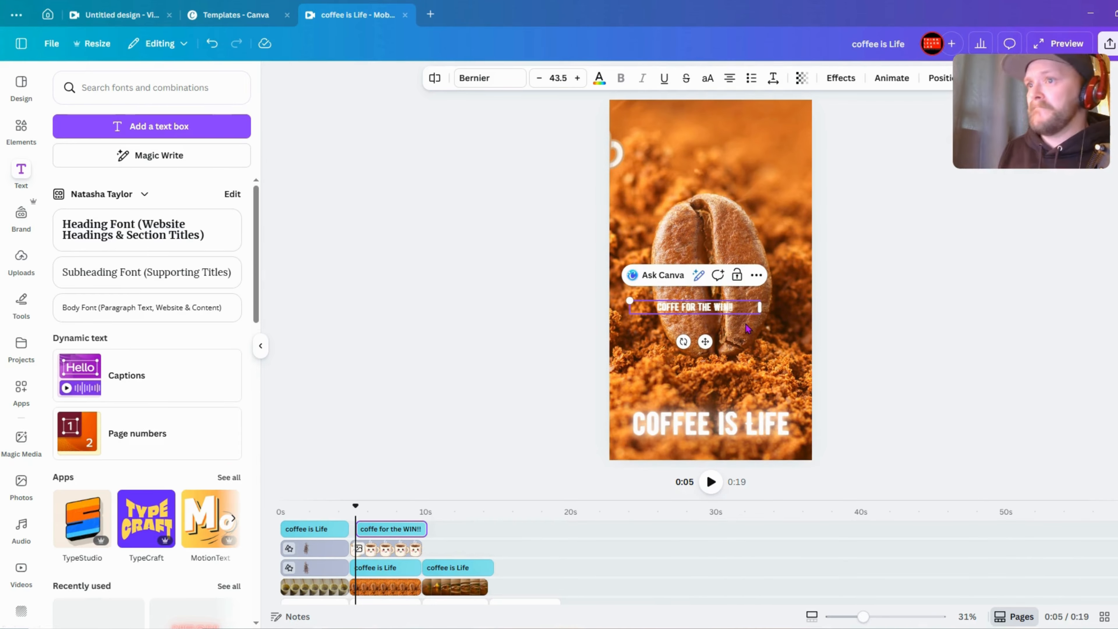
pyautogui.click(673, 307)
pyautogui.write('e')
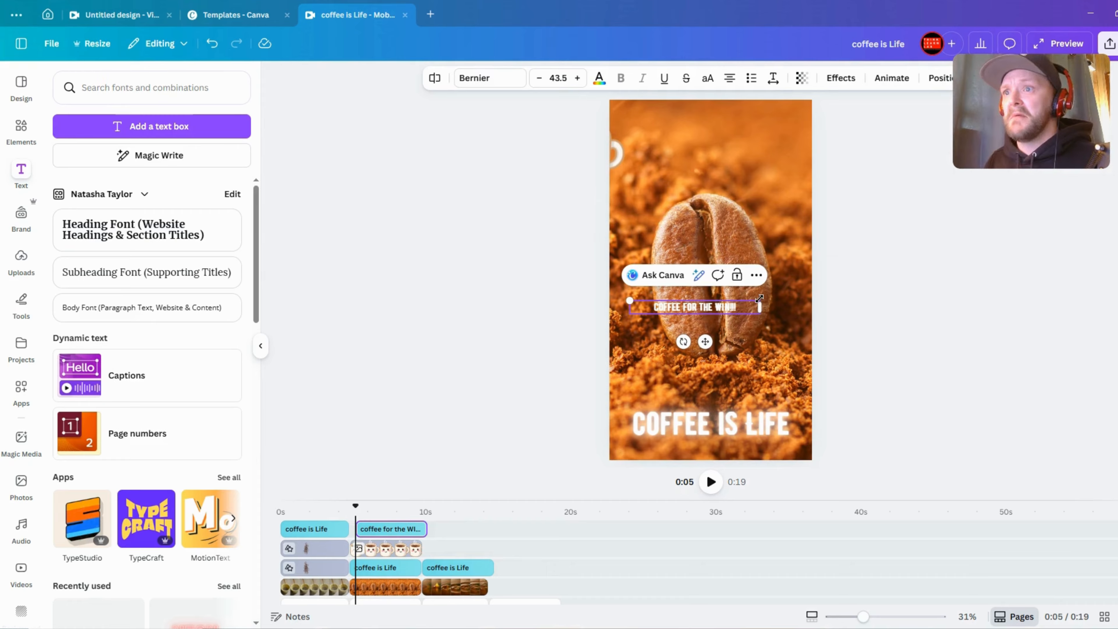
# Enlarge the "coffee for the WIN!!!" text to size 53.6 and style it with a stronger Neon effect in red
pyautogui.moveTo(759, 299); pyautogui.dragTo(790, 297)
pyautogui.click(840, 78)
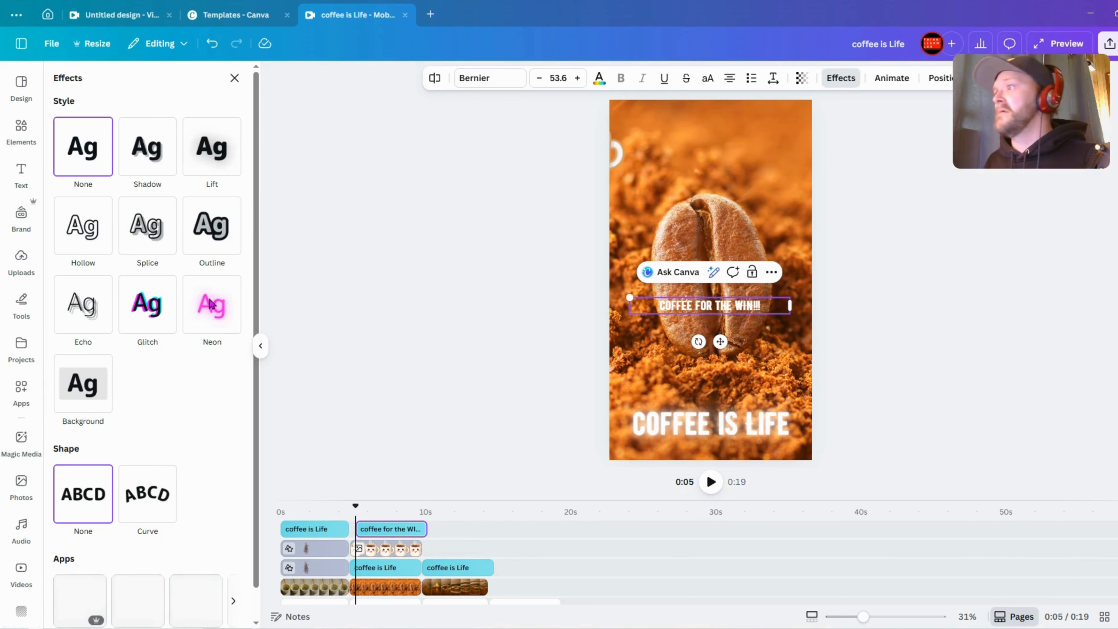
pyautogui.click(210, 304)
pyautogui.moveTo(113, 383); pyautogui.dragTo(158, 383)
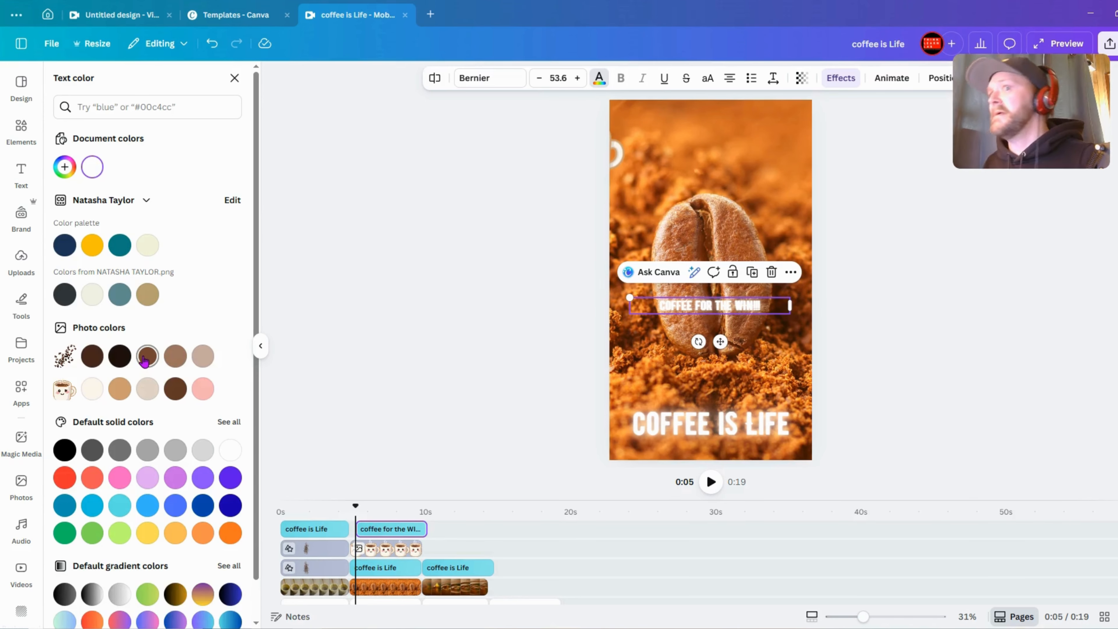
pyautogui.click(147, 356)
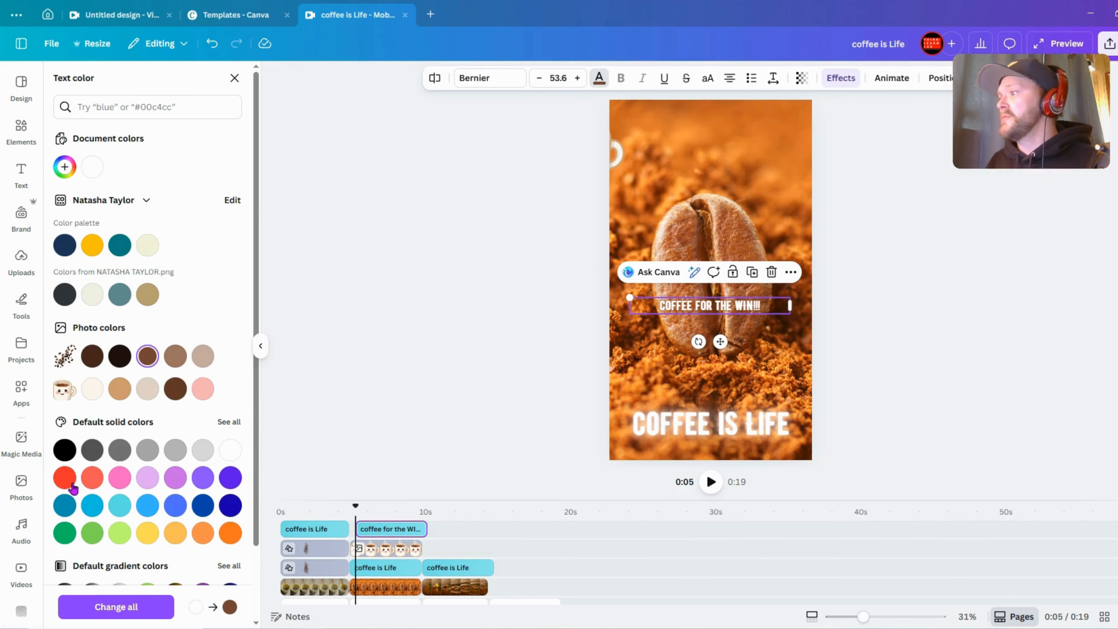
pyautogui.click(65, 479)
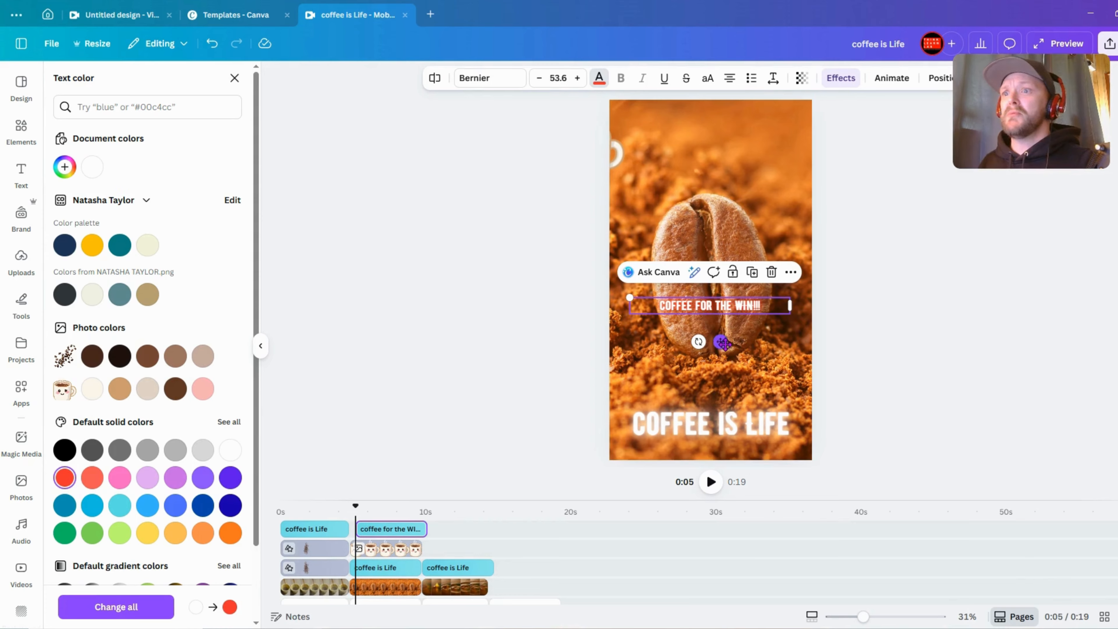
# Park the red text outside the canvas's upper-right edge and create a custom path animation that slides it left onto the canvas
pyautogui.moveTo(721, 341); pyautogui.dragTo(898, 160)
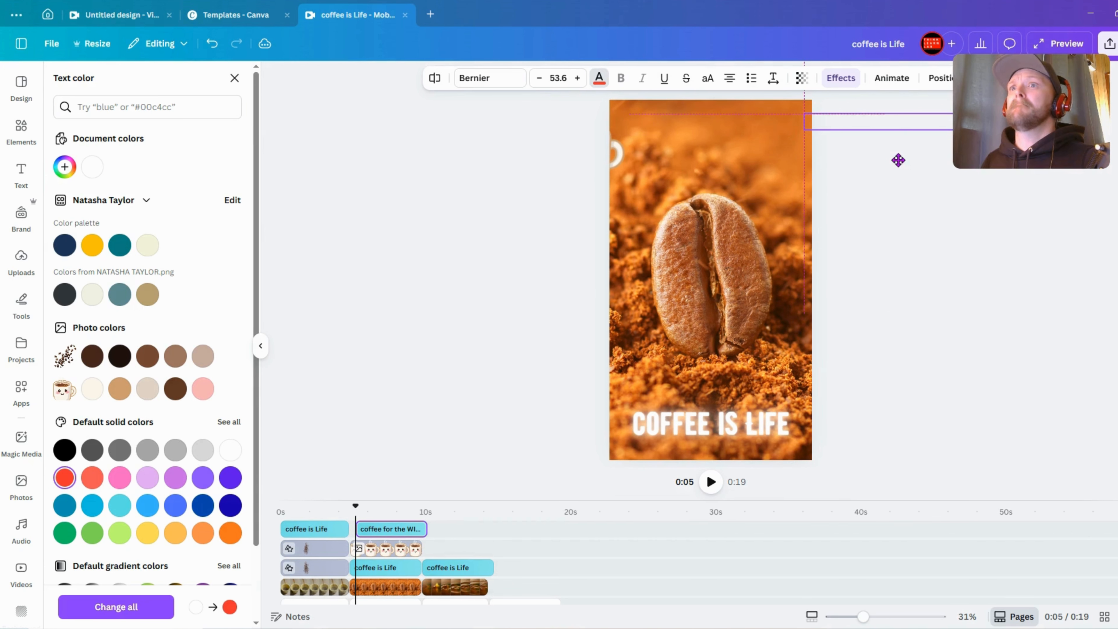
pyautogui.click(891, 77)
pyautogui.click(155, 150)
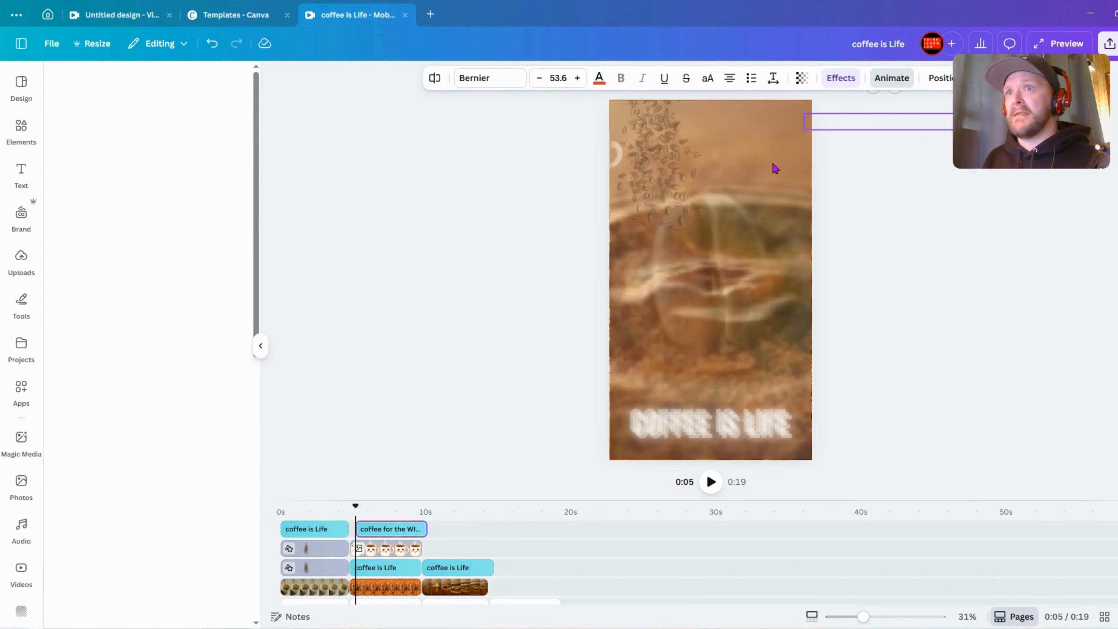
pyautogui.moveTo(811, 128)
pyautogui.mouseDown()
pyautogui.moveTo(656, 118)
pyautogui.moveTo(676, 123)
pyautogui.mouseUp()
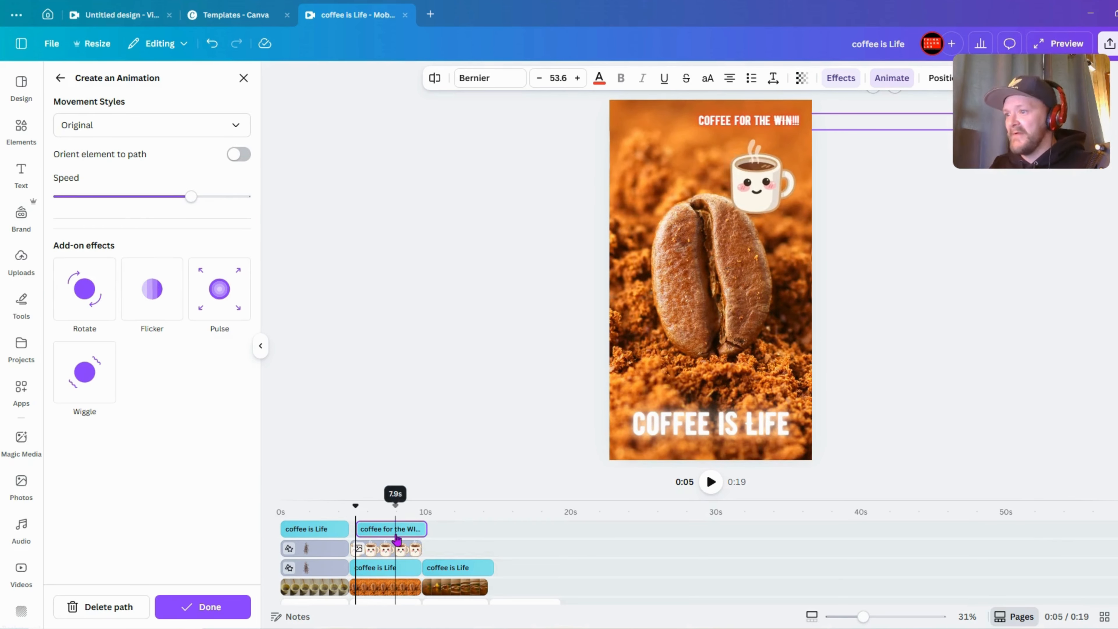
# Align the "coffee for the WIN!!!" text with the second clip and trim the third "coffee is Life" title to 4.6 s
pyautogui.moveTo(396, 535); pyautogui.dragTo(444, 523)
pyautogui.scroll(-2, 474, 561)
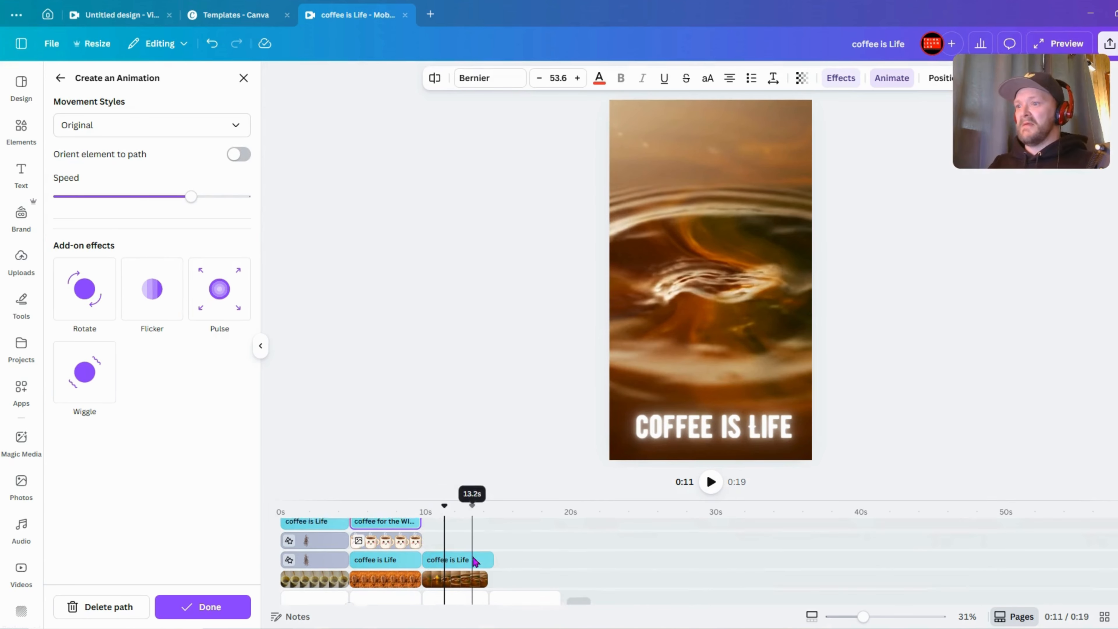
pyautogui.scroll(2, 485, 532)
pyautogui.click(492, 569)
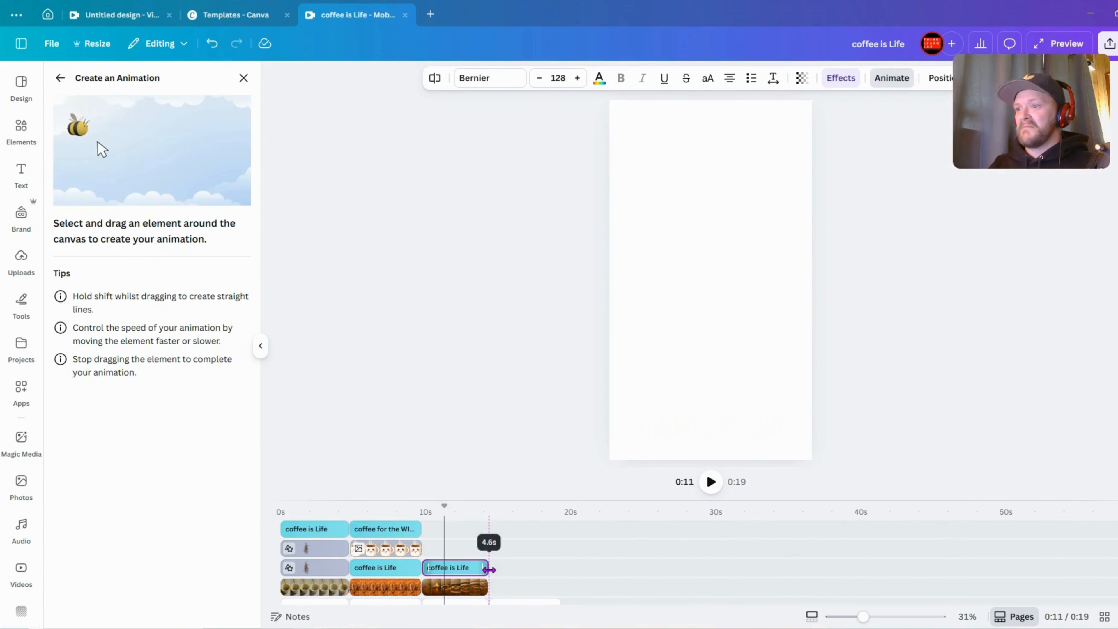
# Add a Color Wipe transition between the second and third pages
pyautogui.scroll(-2, 524, 555)
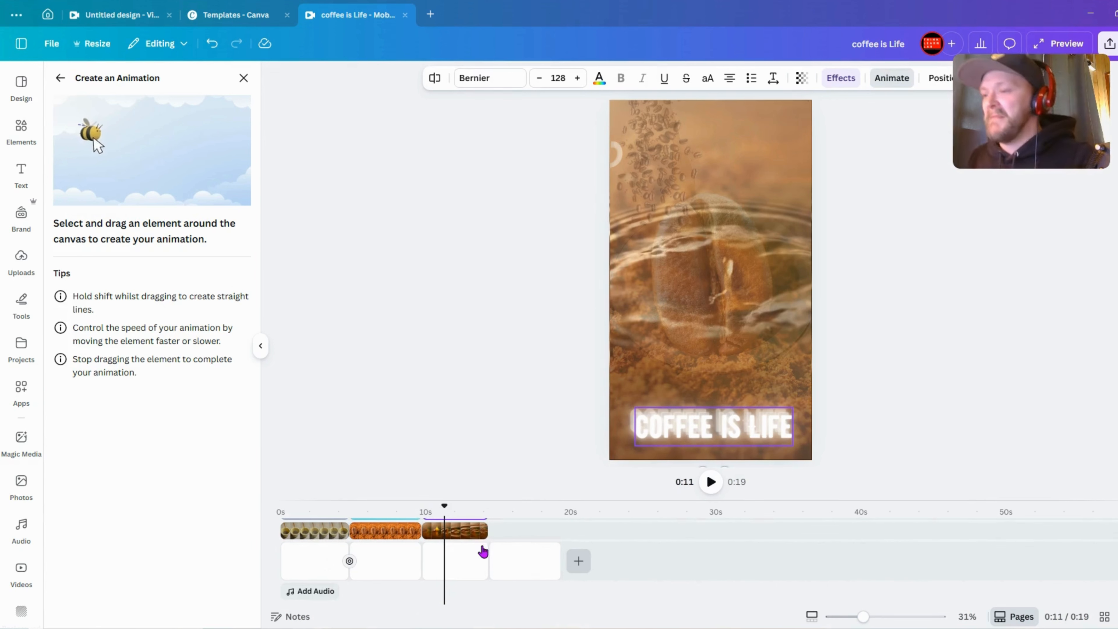
pyautogui.click(421, 569)
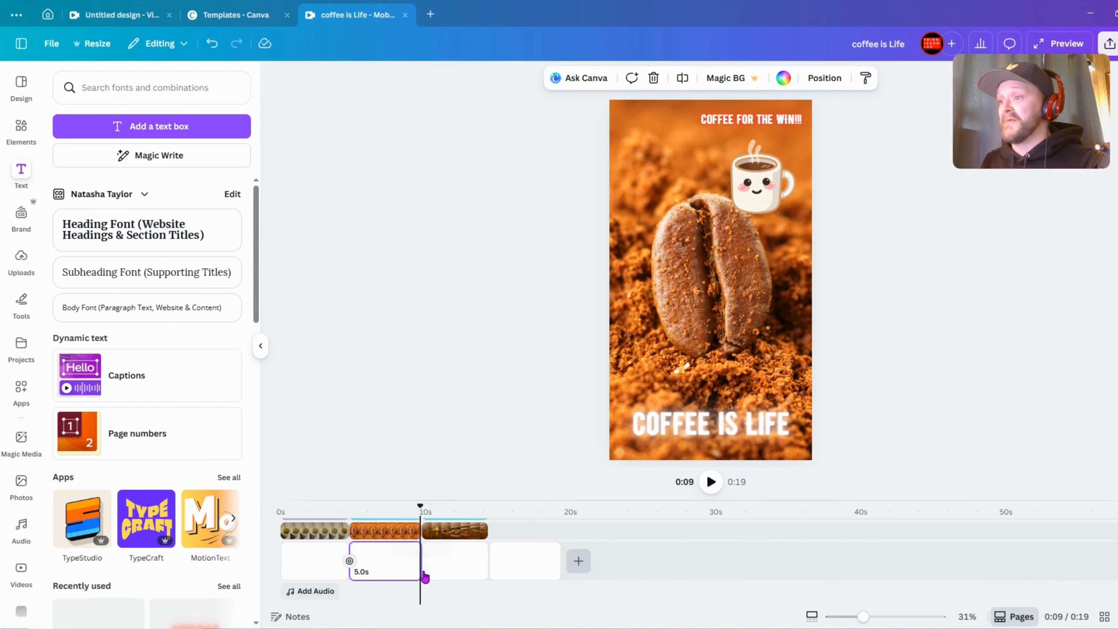
pyautogui.click(420, 561)
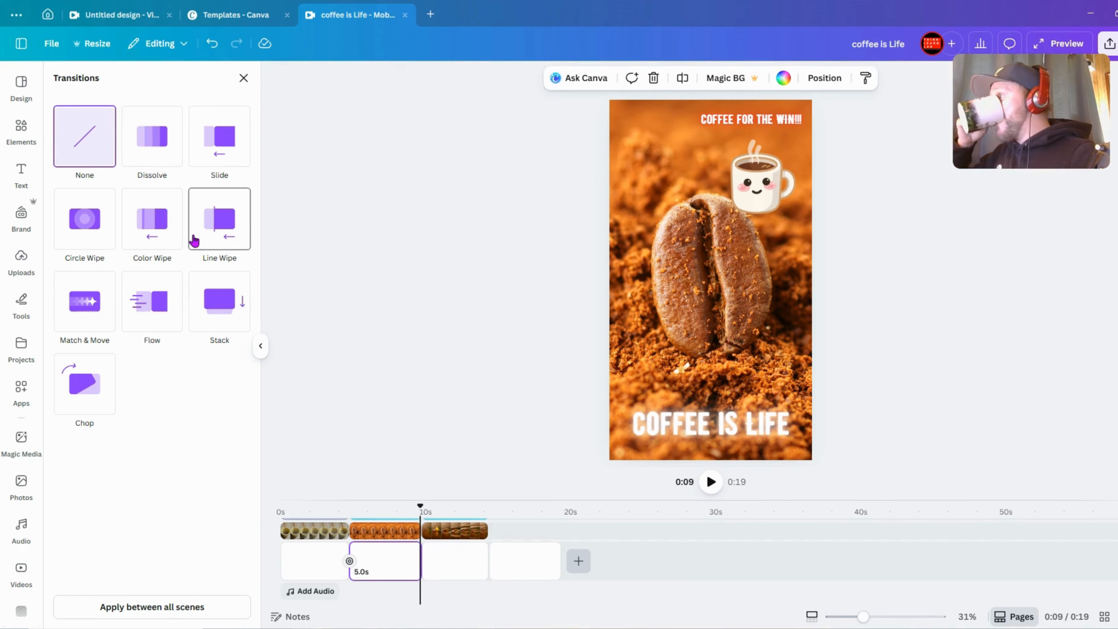
pyautogui.click(153, 223)
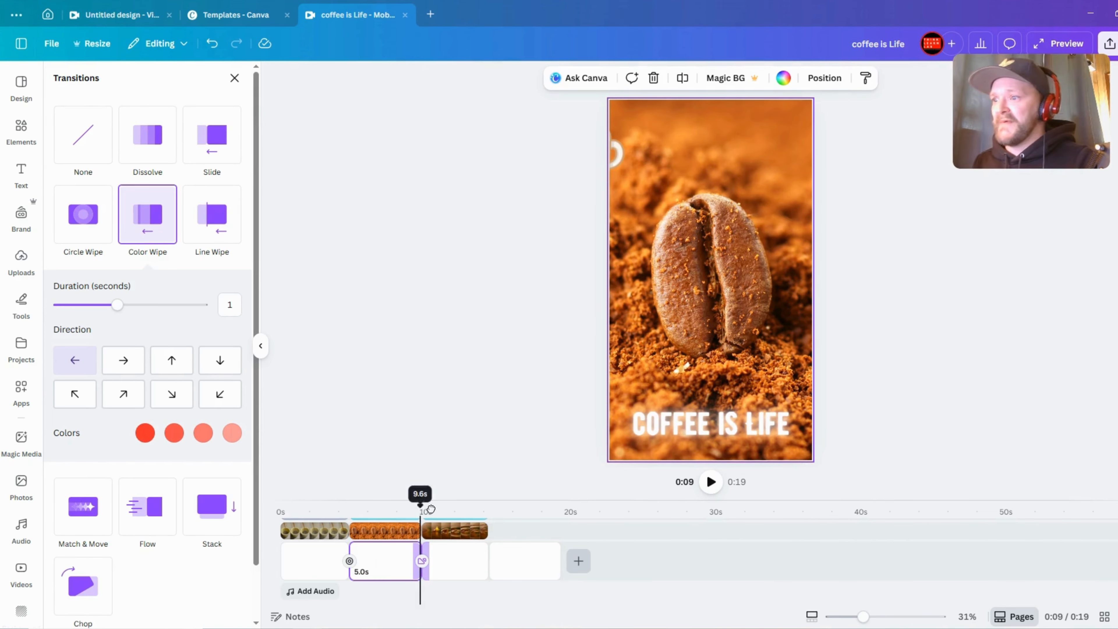
pyautogui.moveTo(431, 508); pyautogui.dragTo(501, 506)
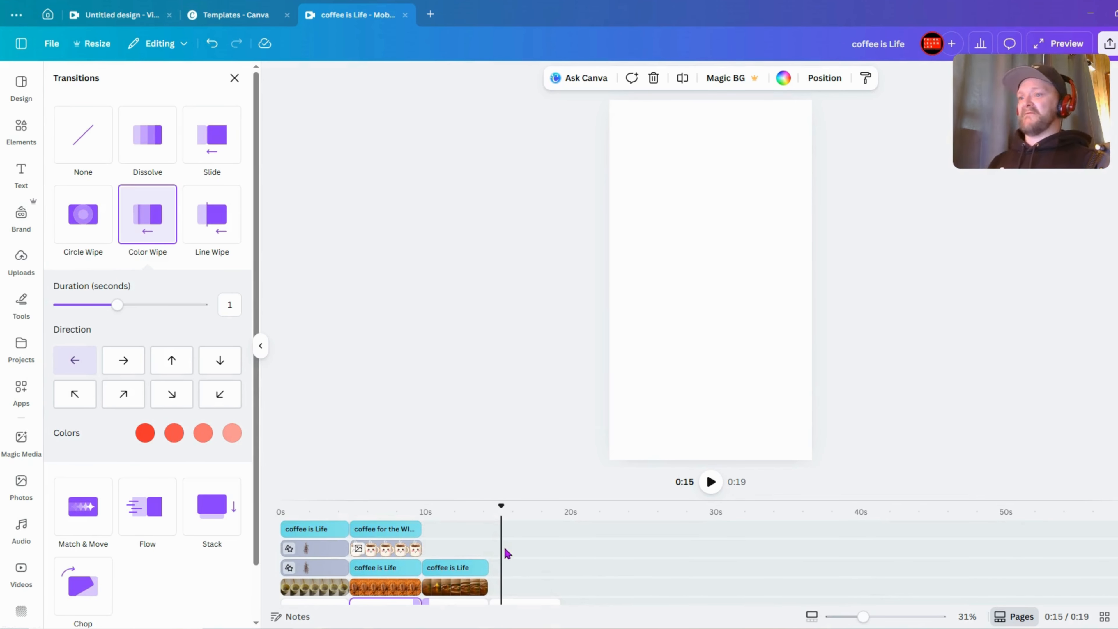
pyautogui.click(21, 128)
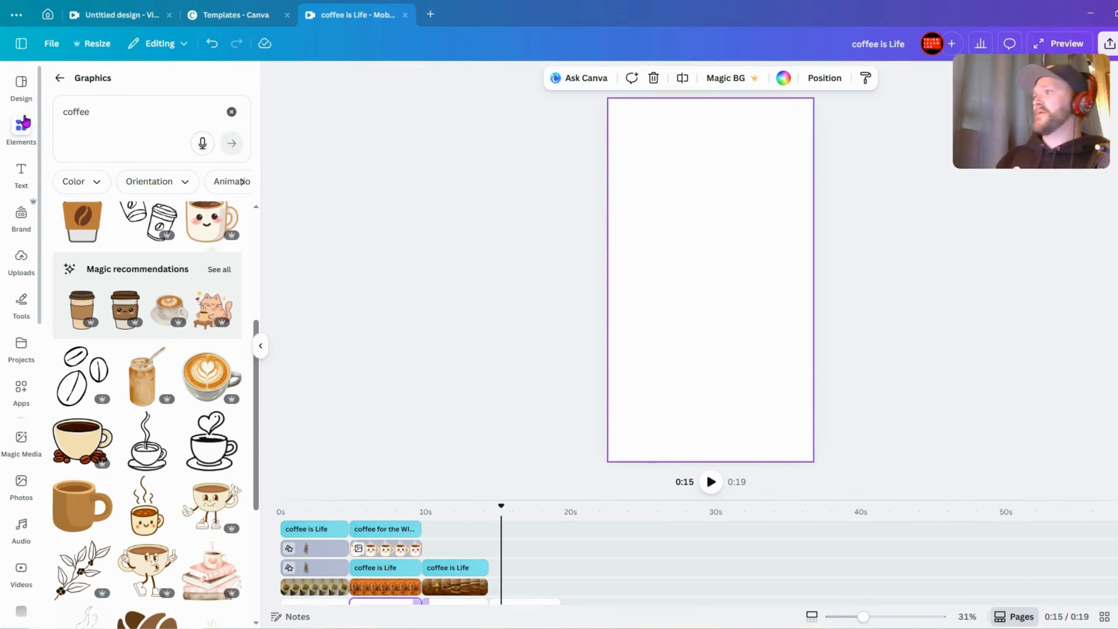
pyautogui.scroll(-5, 182, 502)
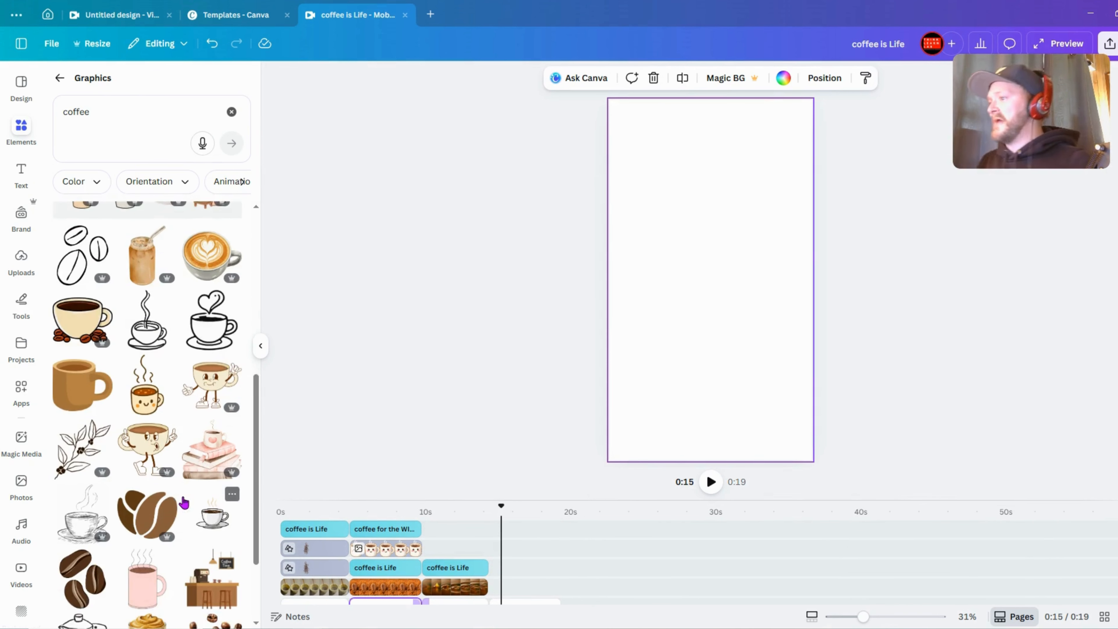
pyautogui.scroll(-6, 184, 500)
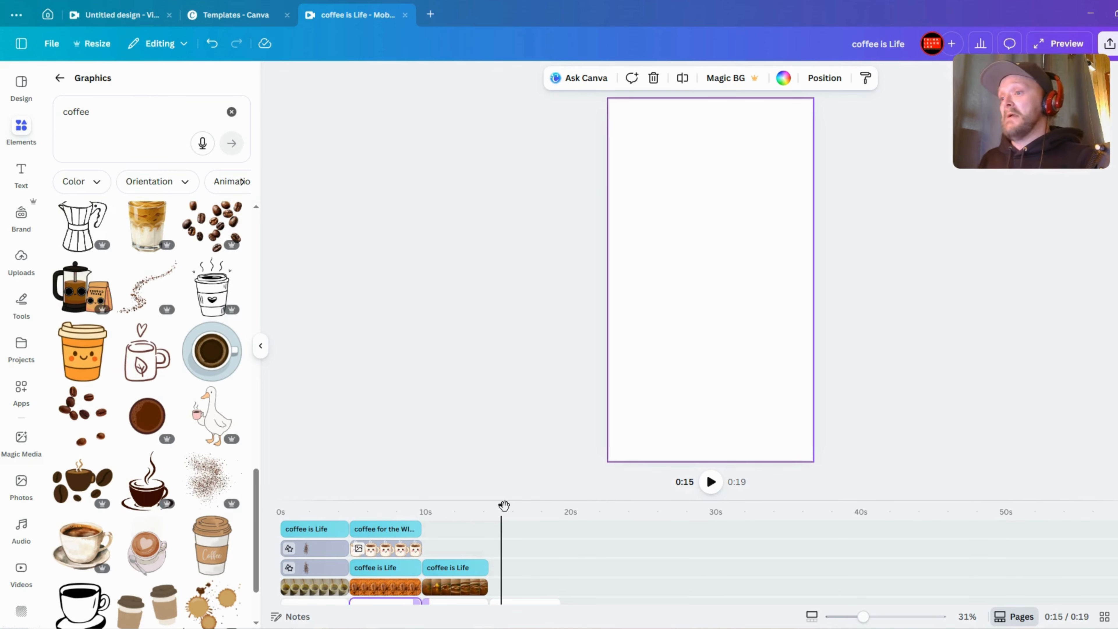
pyautogui.moveTo(504, 507); pyautogui.dragTo(424, 506)
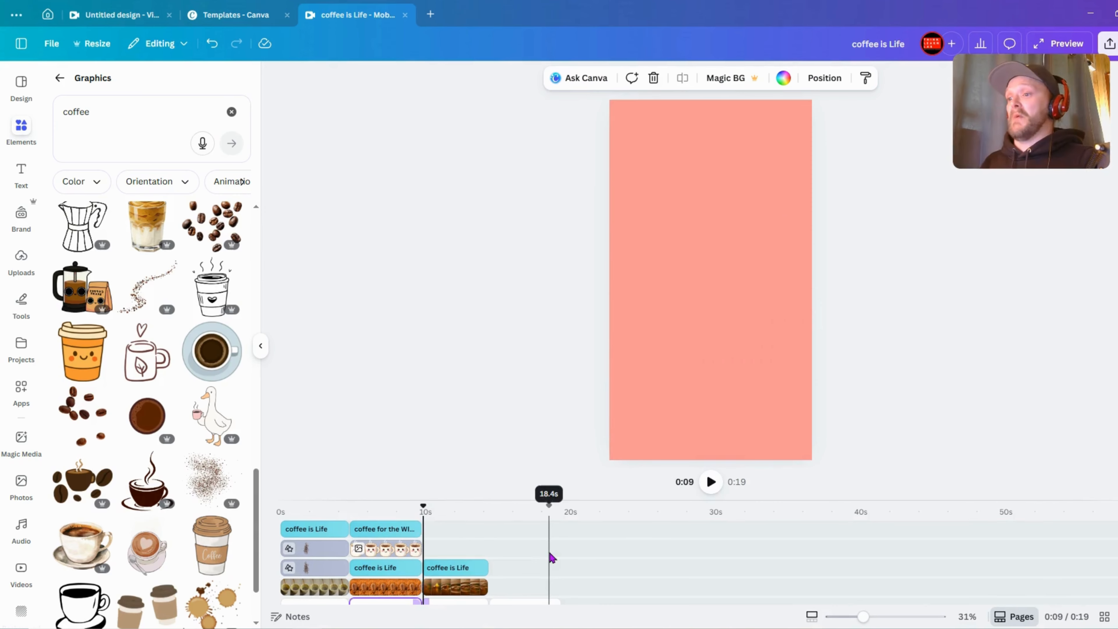
# Delete the empty fourth page at the end of the timeline
pyautogui.click(532, 558)
pyautogui.click(531, 558)
pyautogui.press('Delete')
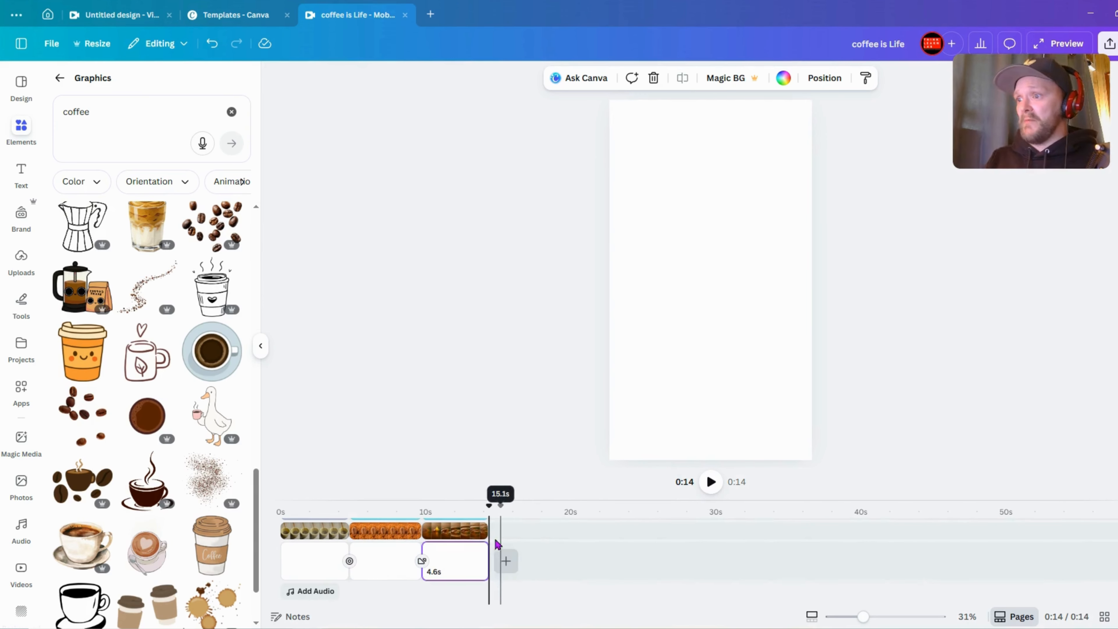
# Place the uploaded 4.7 s video of the laughing man in a cap on the timeline above the third scene's title
pyautogui.moveTo(488, 508); pyautogui.dragTo(421, 506)
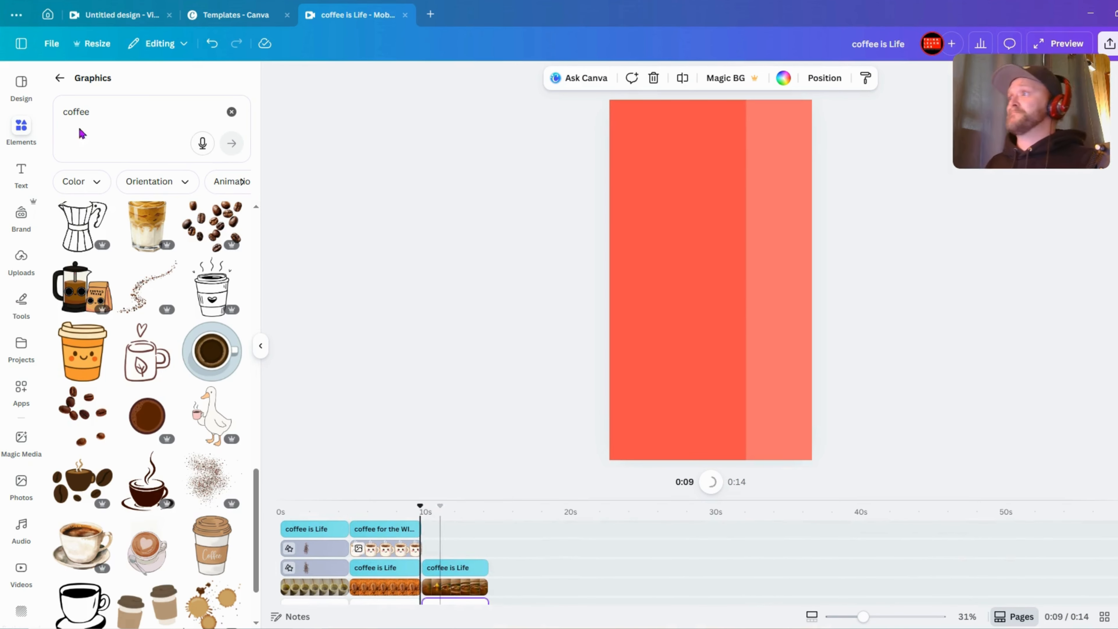
pyautogui.click(20, 259)
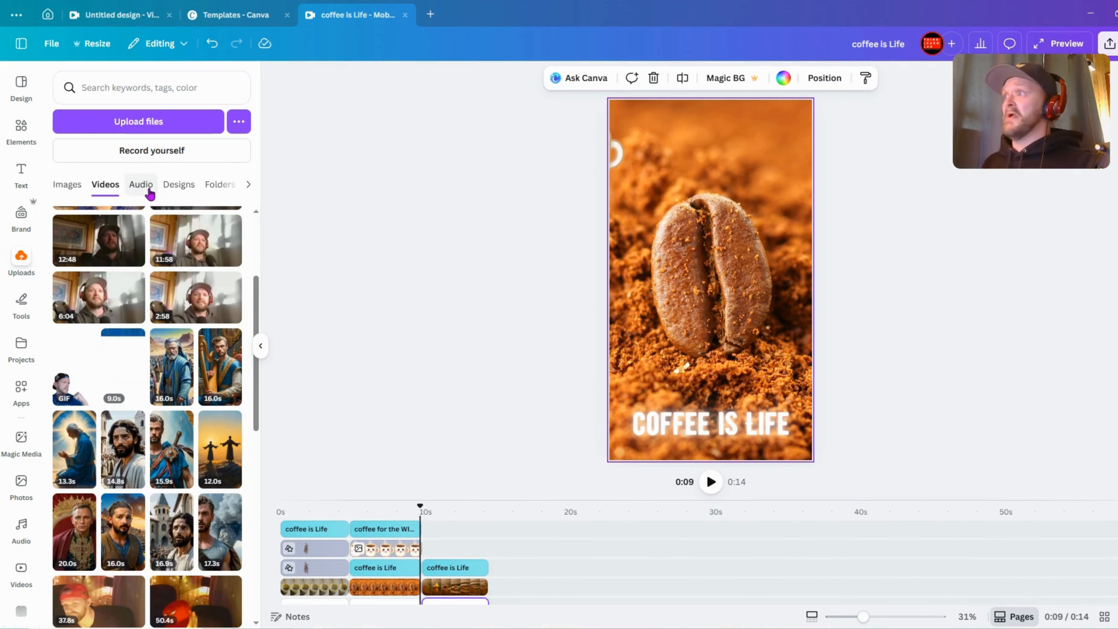
pyautogui.click(67, 184)
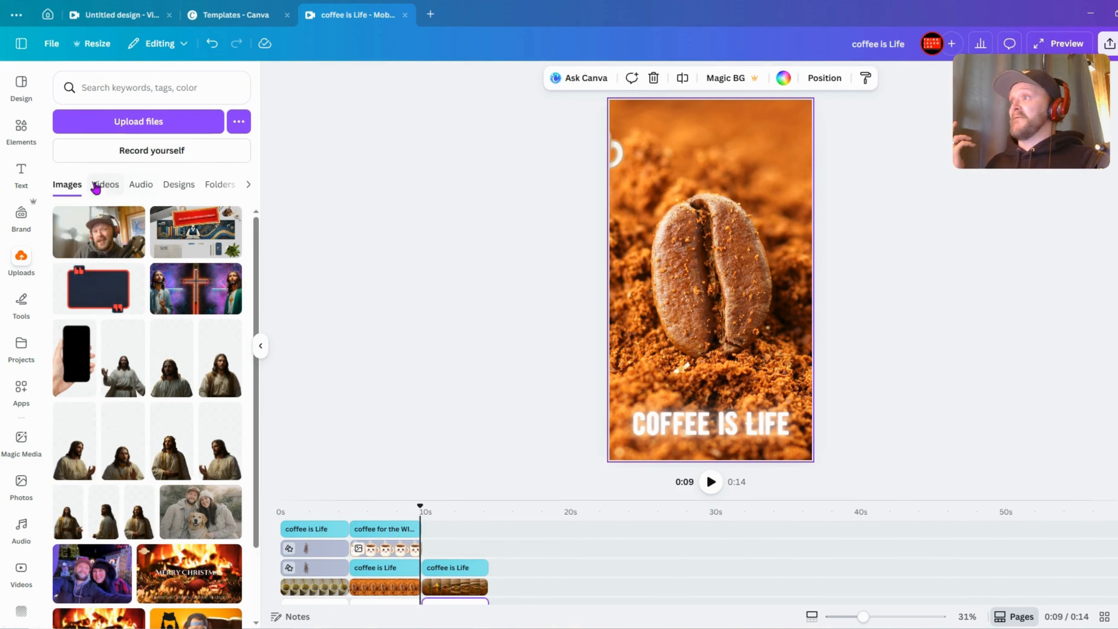
pyautogui.click(105, 185)
pyautogui.scroll(-1, 185, 415)
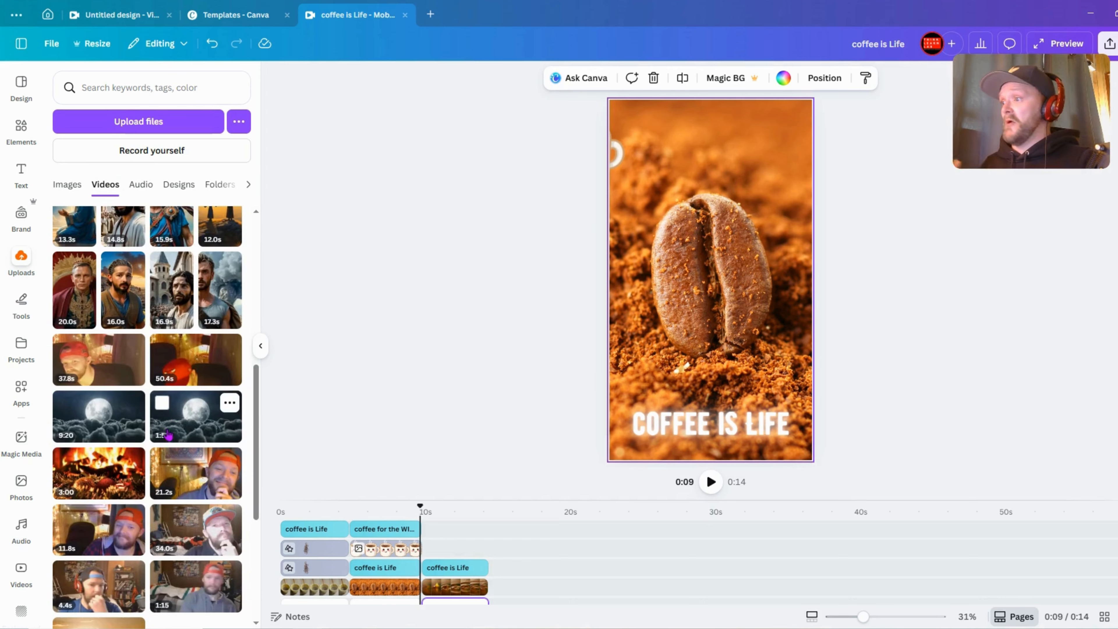
pyautogui.scroll(-10, 177, 429)
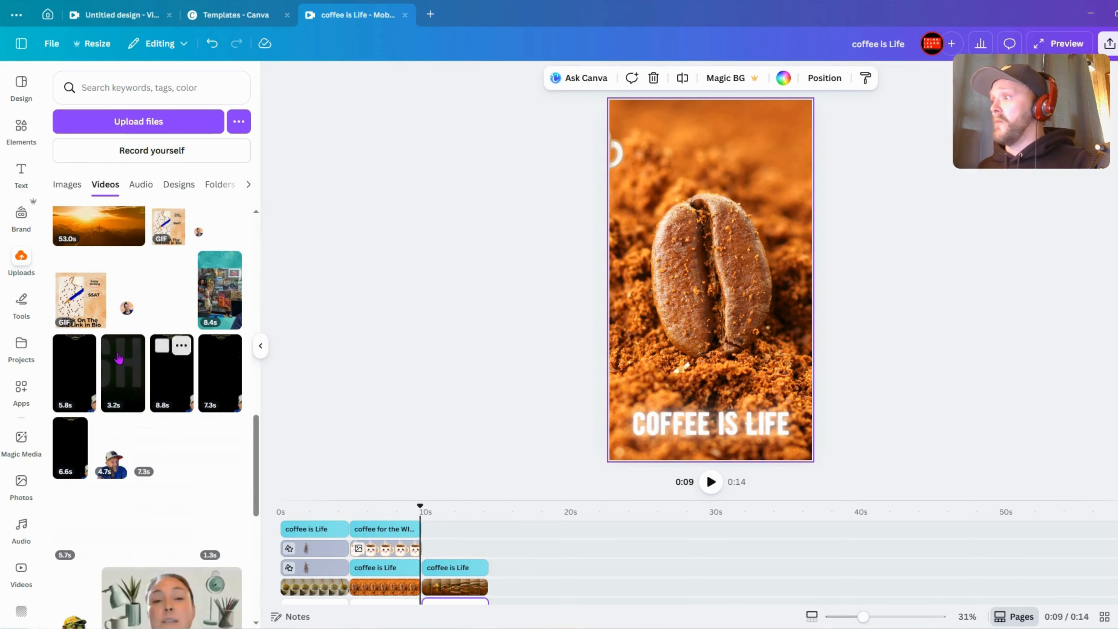
pyautogui.scroll(-2, 161, 386)
pyautogui.scroll(-3, 161, 387)
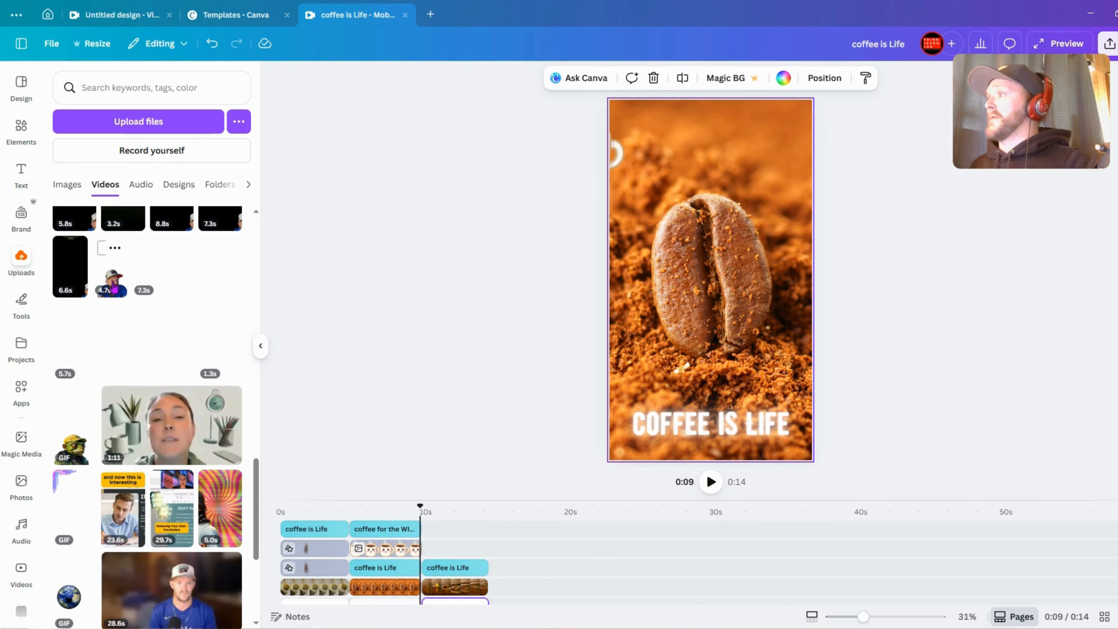
pyautogui.moveTo(113, 278); pyautogui.dragTo(442, 555)
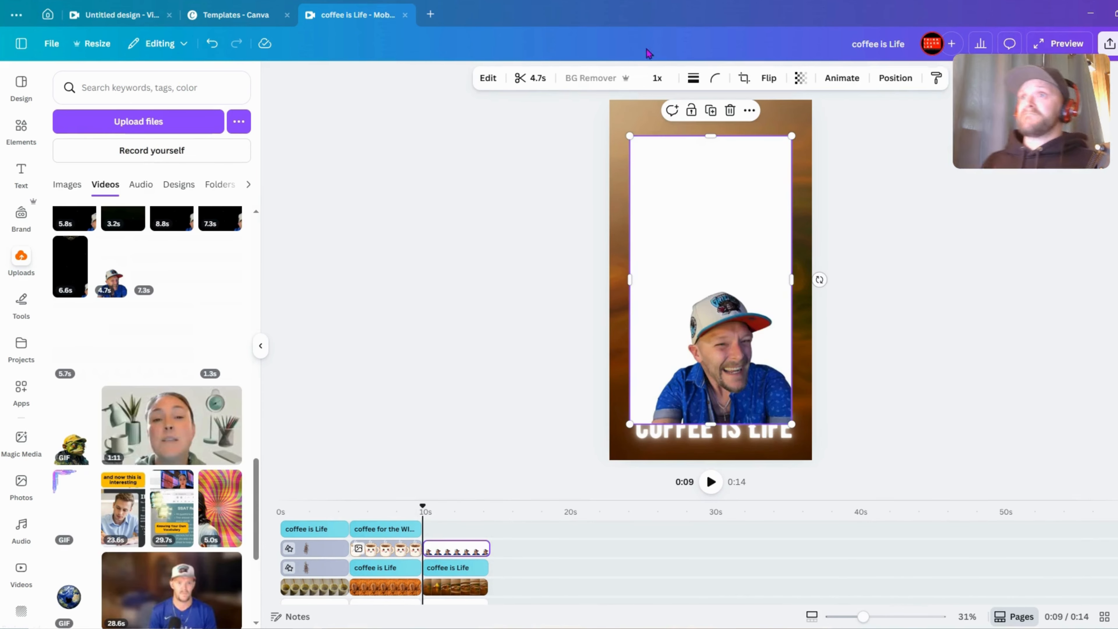
# Remove the man clip's background and set the clip in the canvas's lower-right corner, layered behind the "coffee is Life" title
pyautogui.click(588, 78)
pyautogui.moveTo(755, 294); pyautogui.dragTo(778, 330)
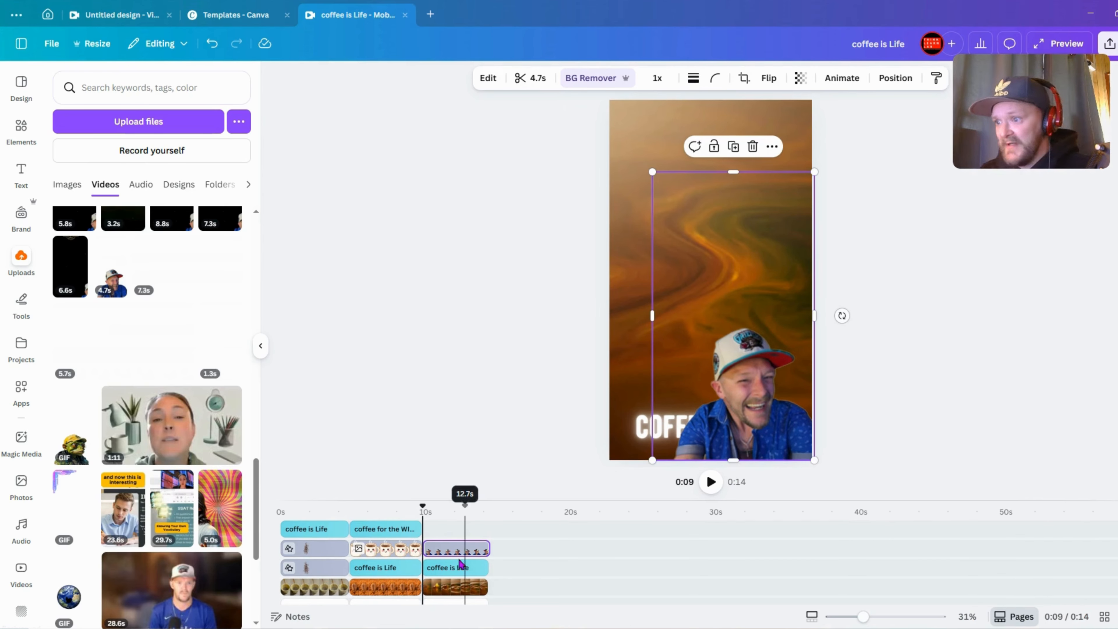
pyautogui.moveTo(455, 554); pyautogui.dragTo(454, 585)
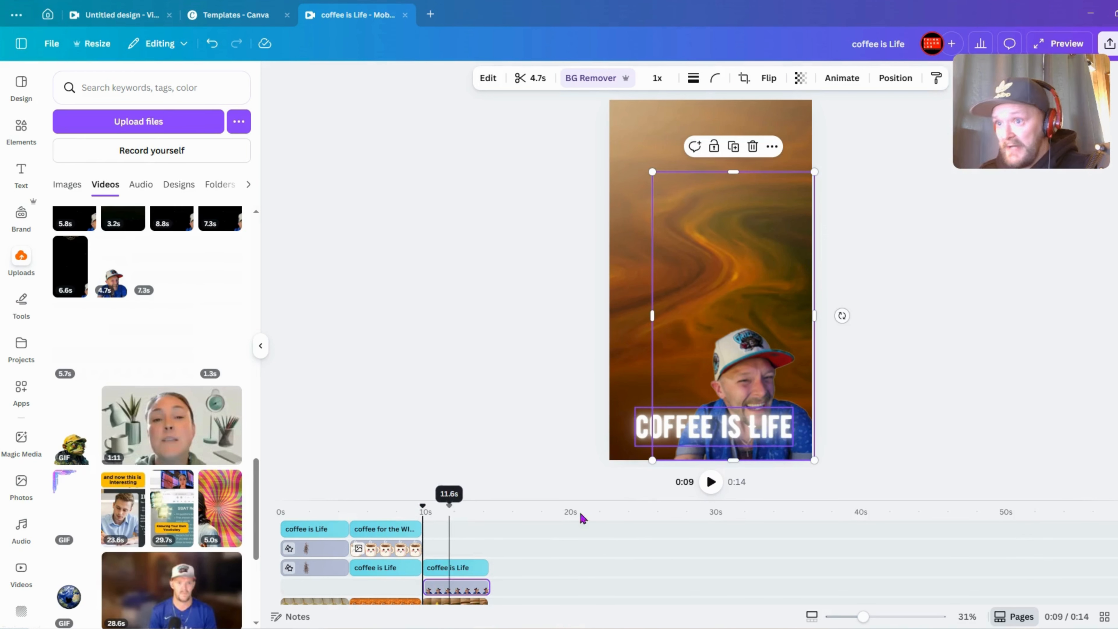
# Enlarge the man clip toward the upper left, flip it horizontally and shift it slightly right on the canvas
pyautogui.moveTo(652, 171); pyautogui.dragTo(580, 120)
pyautogui.click(768, 78)
pyautogui.click(776, 106)
pyautogui.moveTo(695, 352); pyautogui.dragTo(725, 352)
# Extend the third scene's "coffee is Life" title on the timeline so it ends together with the man clip
pyautogui.click(454, 567)
pyautogui.moveTo(423, 511); pyautogui.dragTo(451, 528)
pyautogui.moveTo(486, 570); pyautogui.dragTo(489, 571)
pyautogui.moveTo(451, 511)
pyautogui.mouseDown()
pyautogui.moveTo(419, 513)
pyautogui.moveTo(441, 514)
pyautogui.mouseUp()
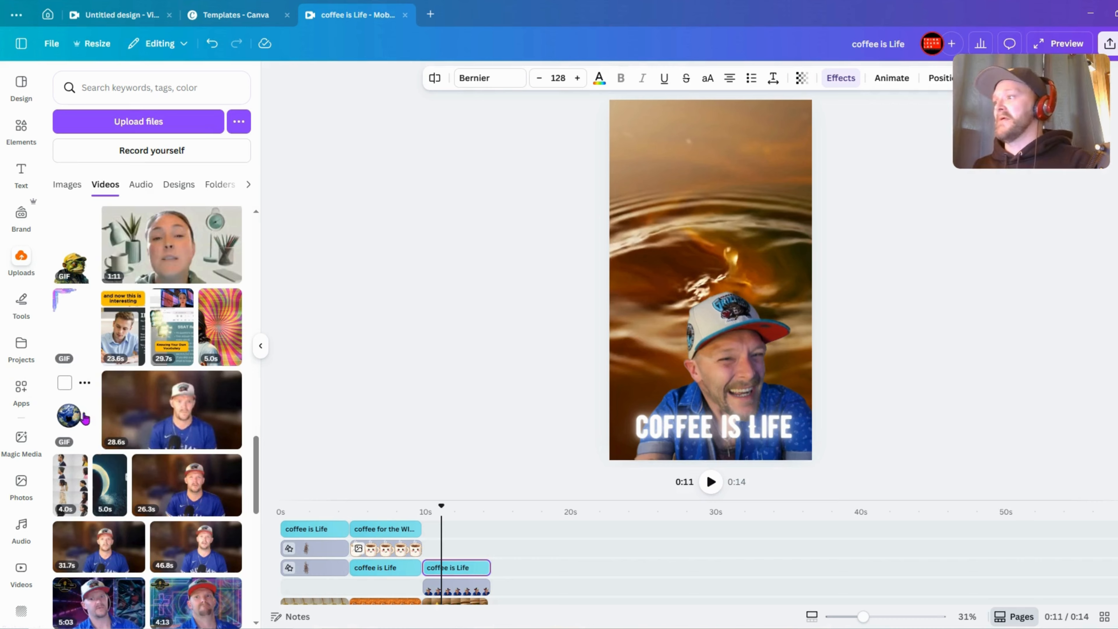
pyautogui.scroll(-5, 93, 435)
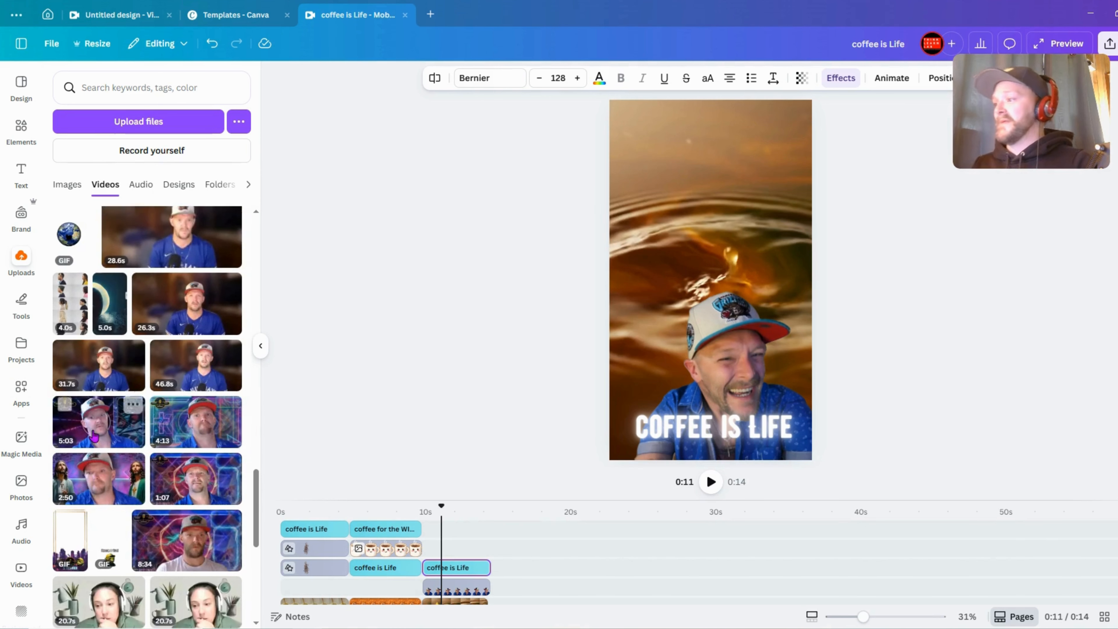
pyautogui.scroll(-2, 94, 434)
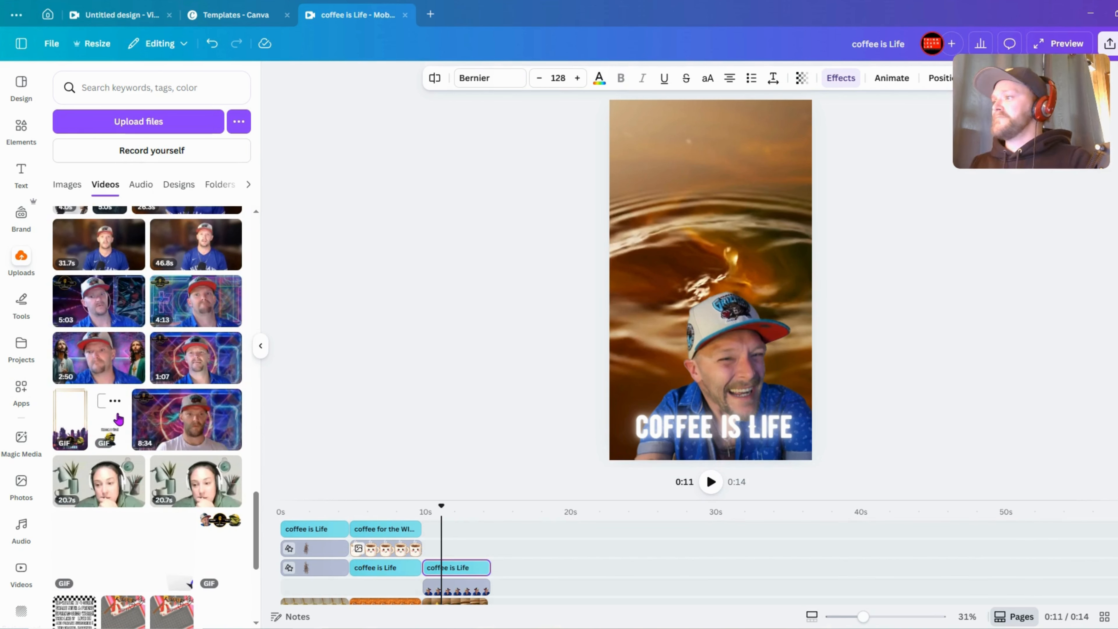
pyautogui.scroll(-4, 220, 530)
# Play the whole video from the beginning to review it
pyautogui.moveTo(441, 510)
pyautogui.mouseDown()
pyautogui.moveTo(422, 511)
pyautogui.moveTo(450, 515)
pyautogui.mouseUp()
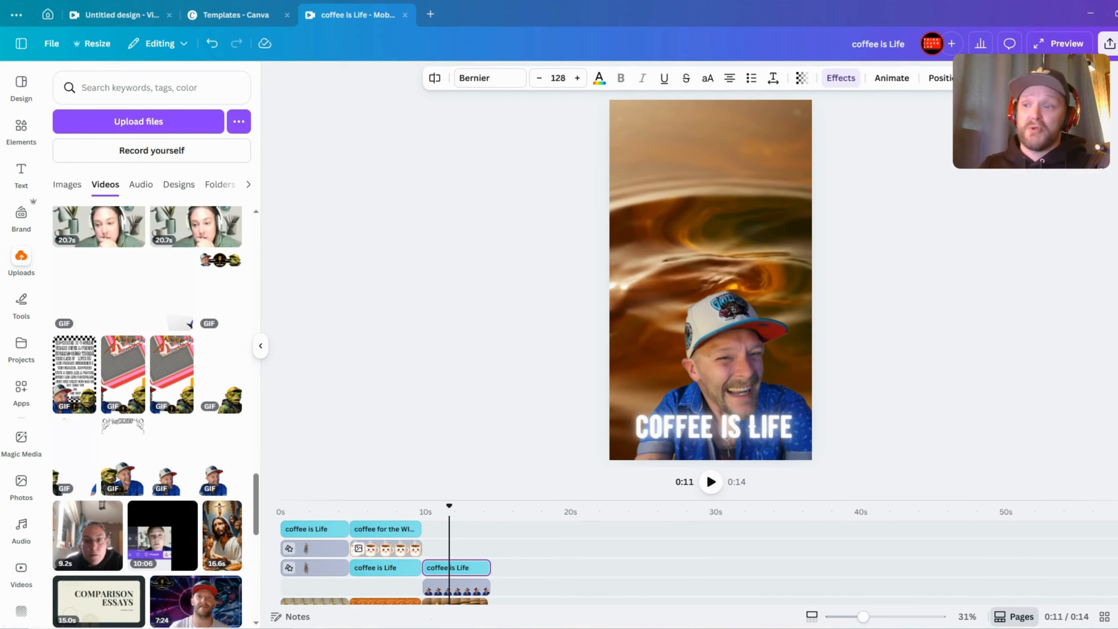
pyautogui.moveTo(437, 511); pyautogui.dragTo(263, 532)
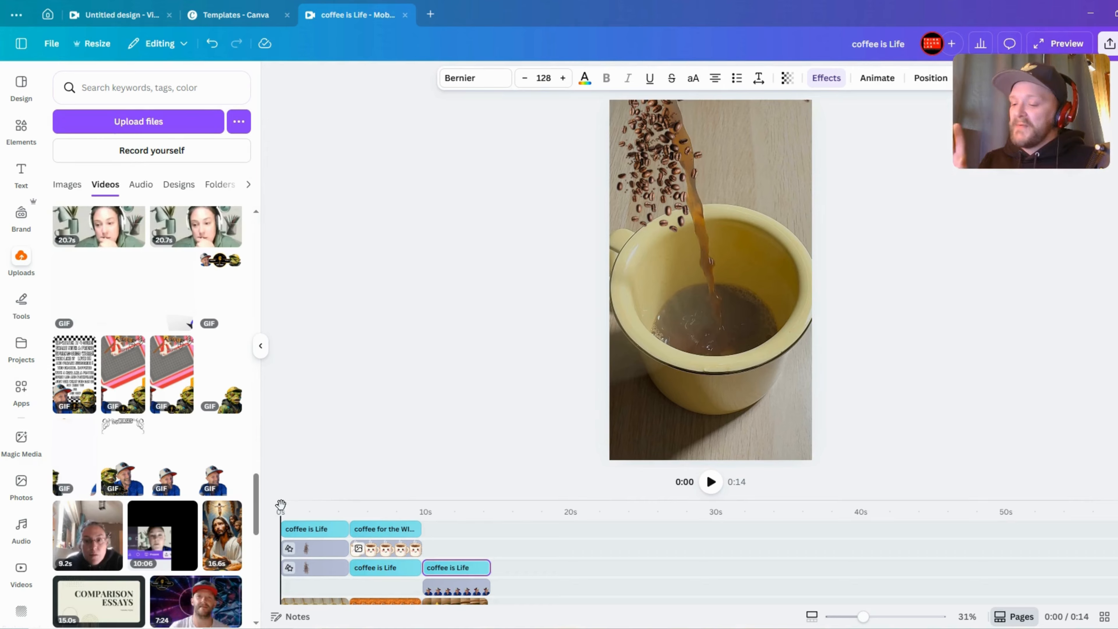
pyautogui.click(712, 482)
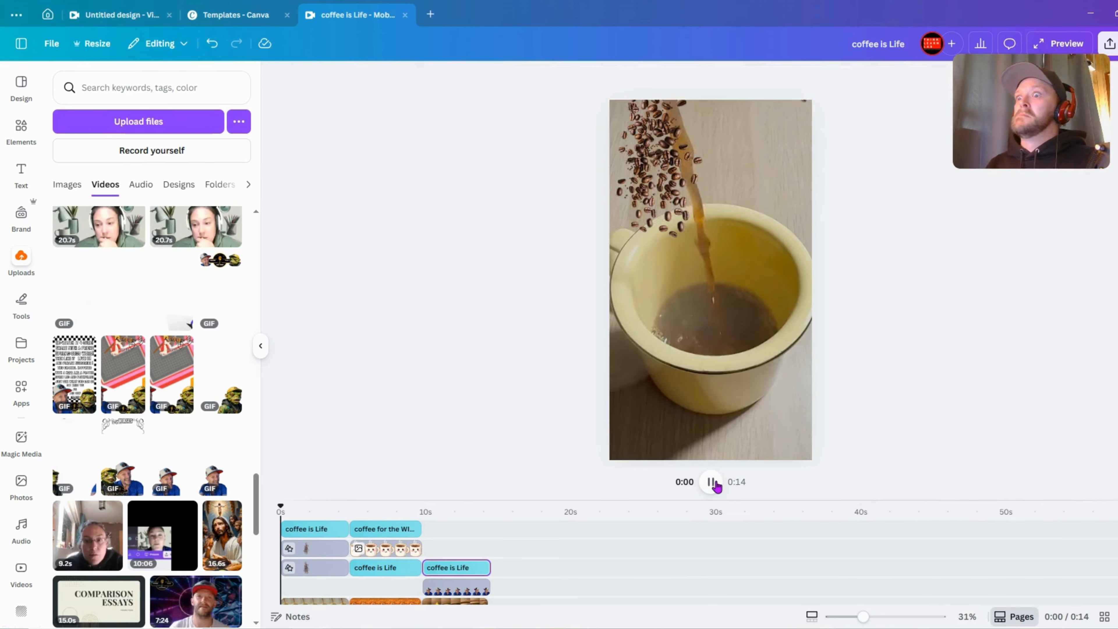